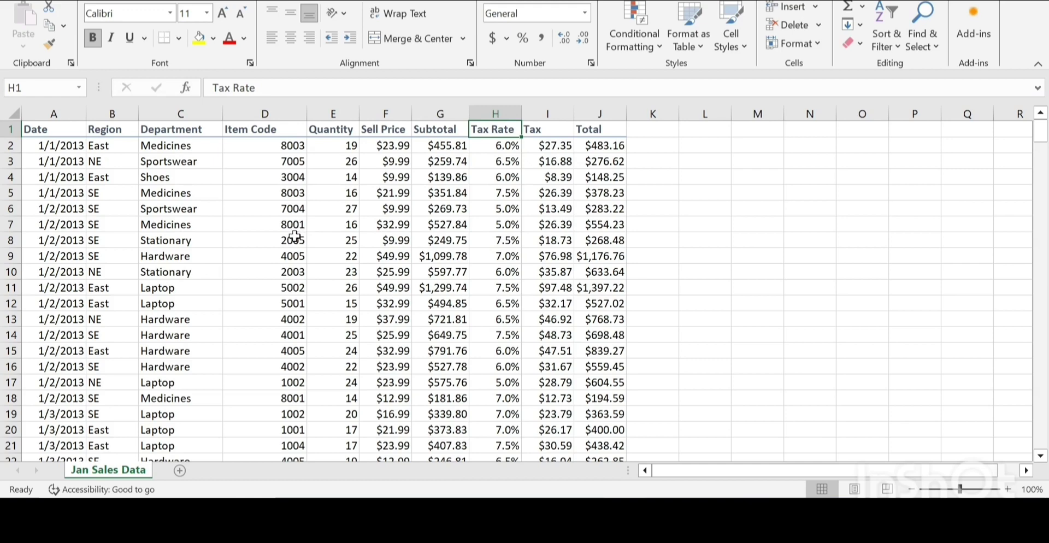
Examine the Jan Sales Data records, checking the Department and Item Code columns and the number of filled item code cells
click(295, 236)
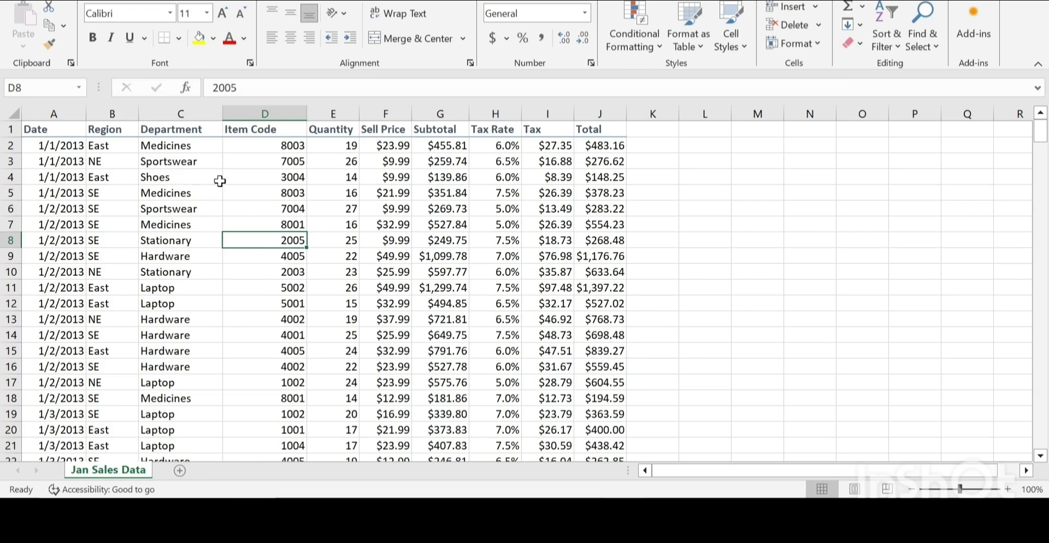
click(265, 173)
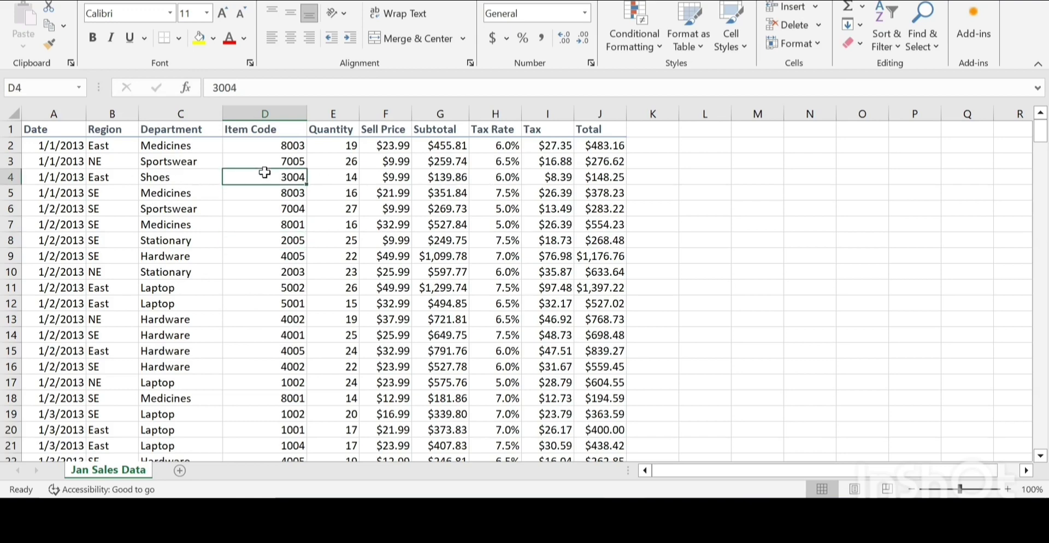
click(271, 108)
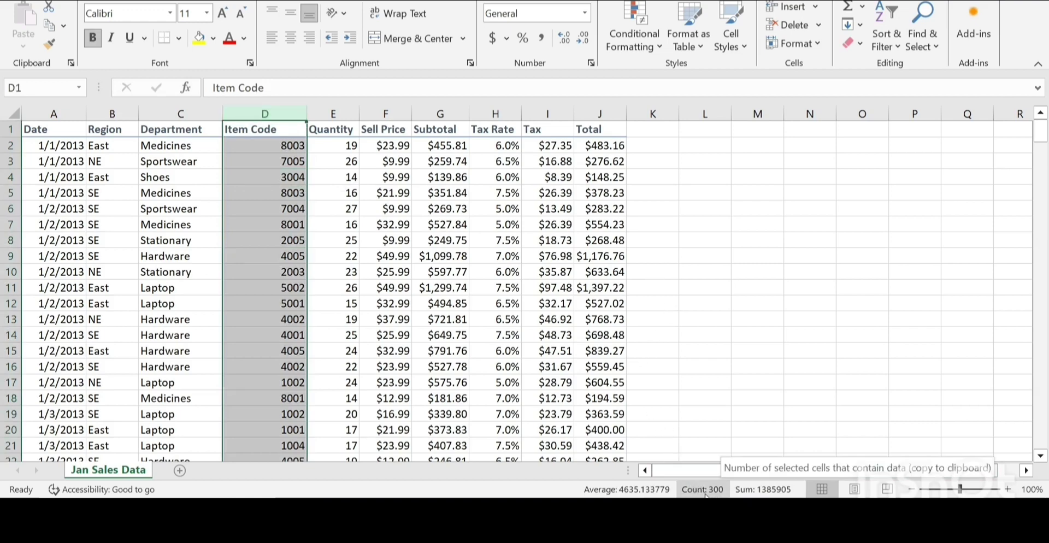
click(153, 254)
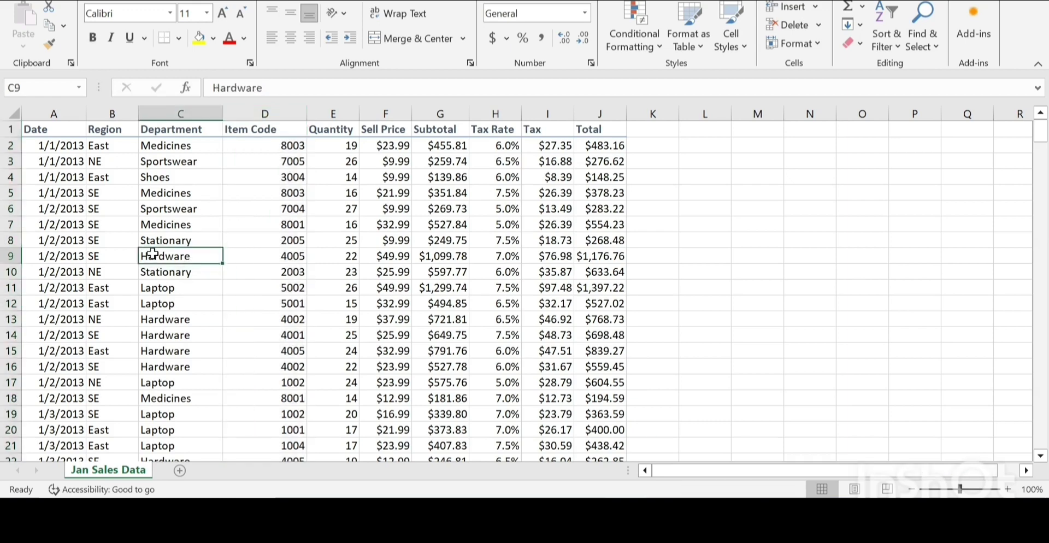
click(261, 221)
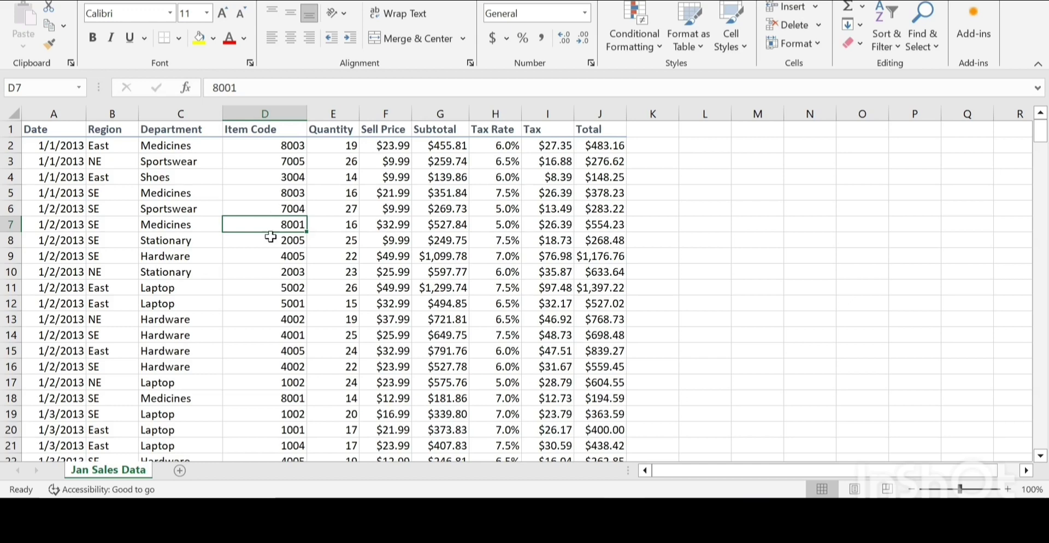
scroll(276, 284, down, 1)
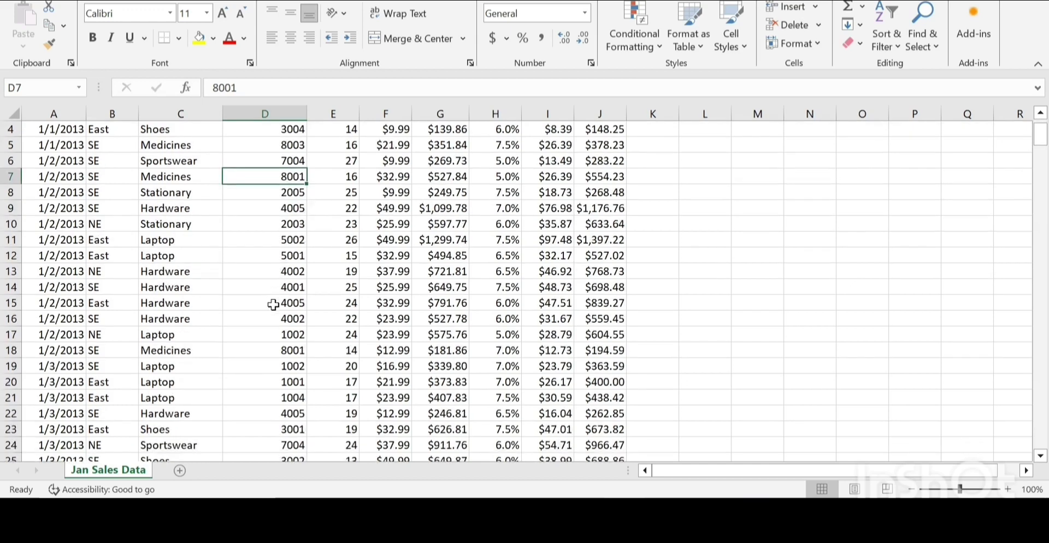
scroll(273, 298, up, 1)
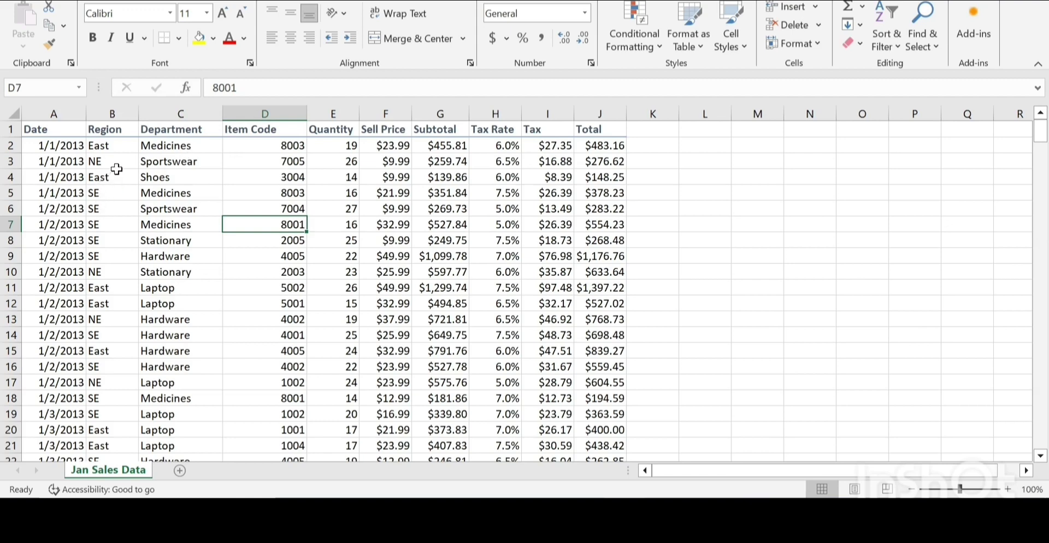
click(212, 186)
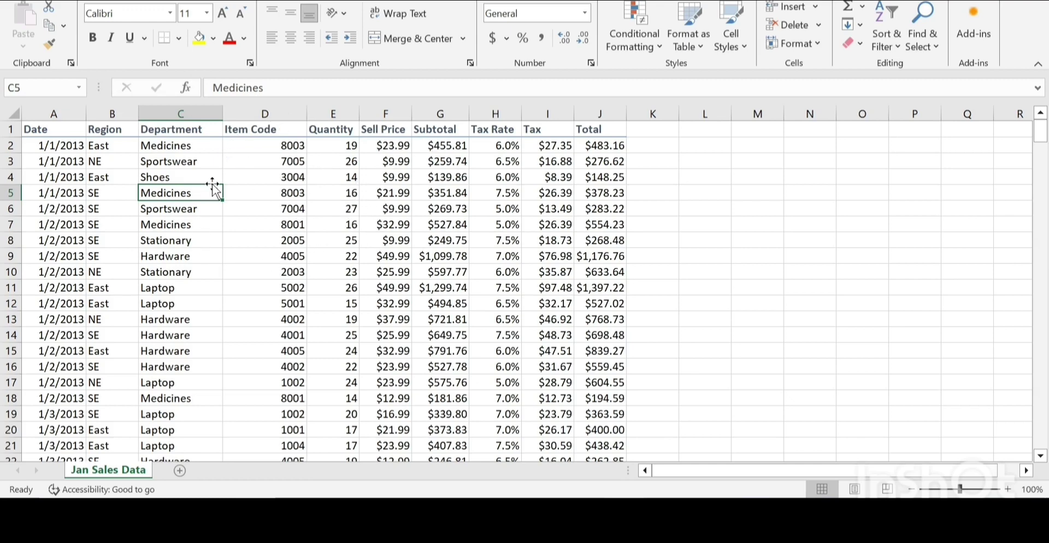
click(264, 205)
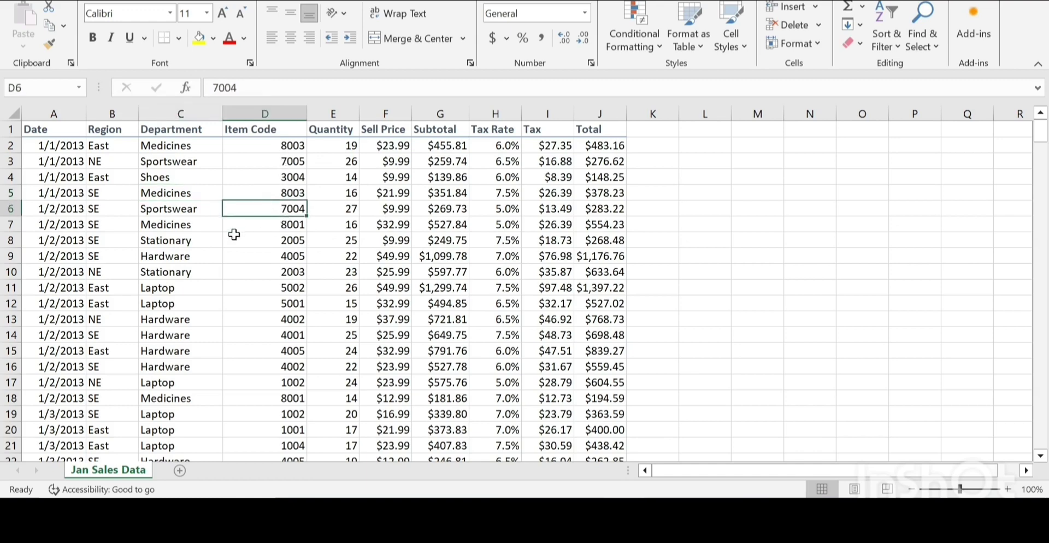
click(146, 221)
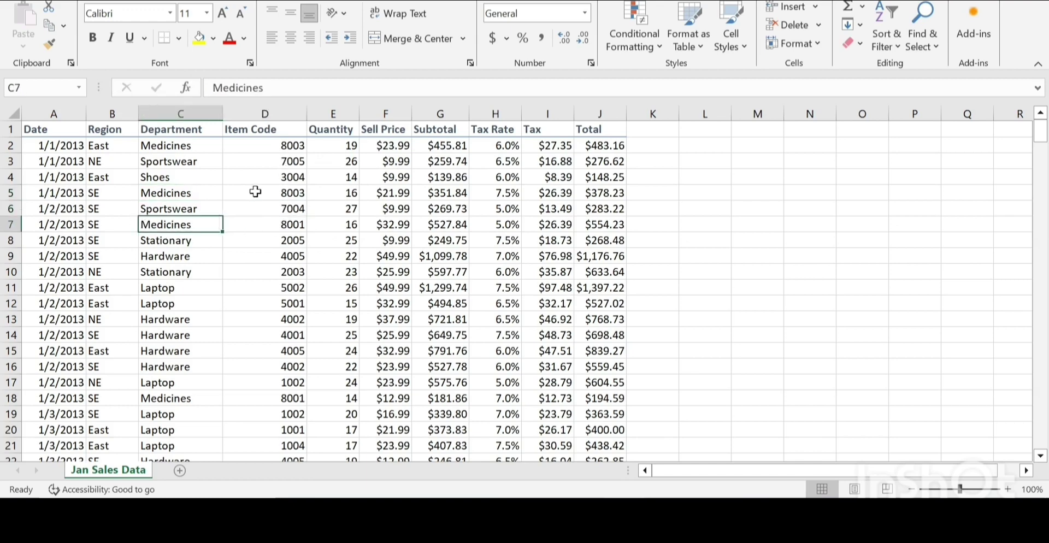
click(686, 203)
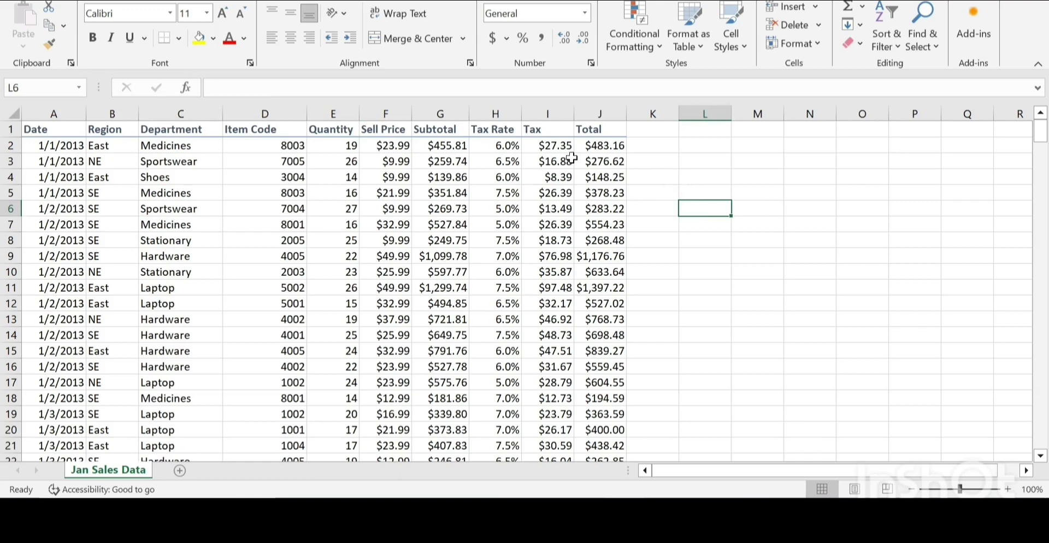
Insert a PivotTable on a new worksheet, using the range A1:J300 of Jan Sales Data as its source
click(192, 177)
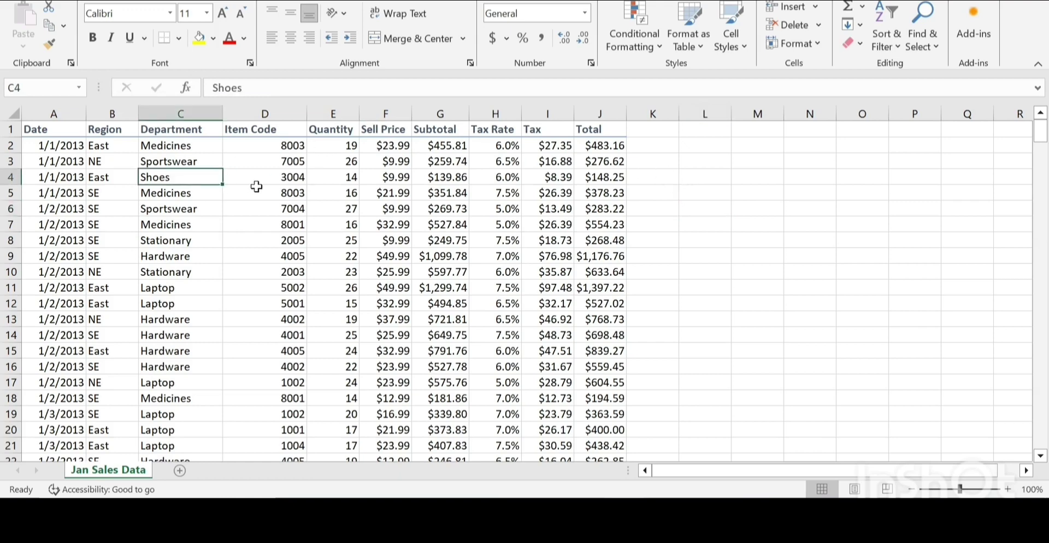
click(80, 1)
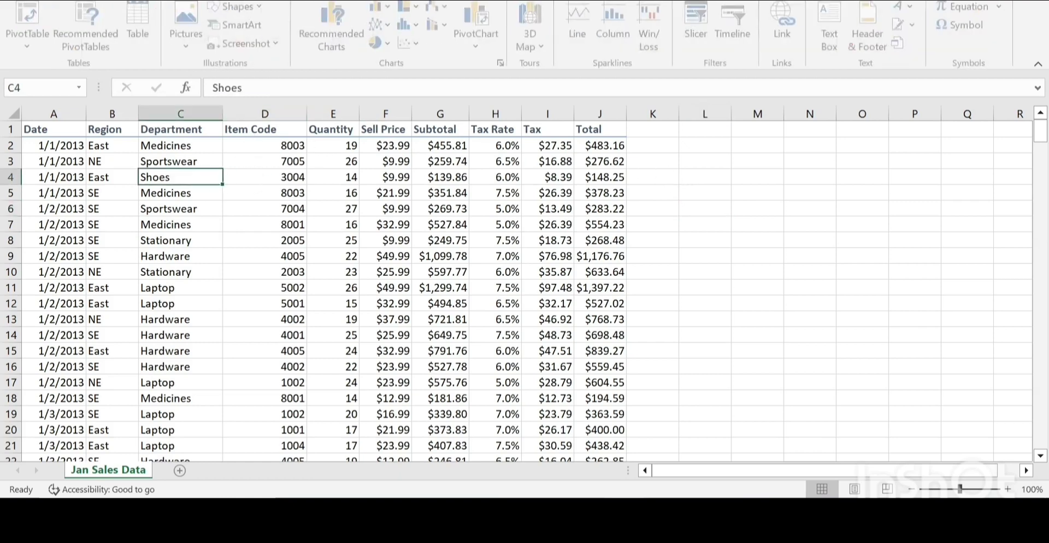
click(24, 16)
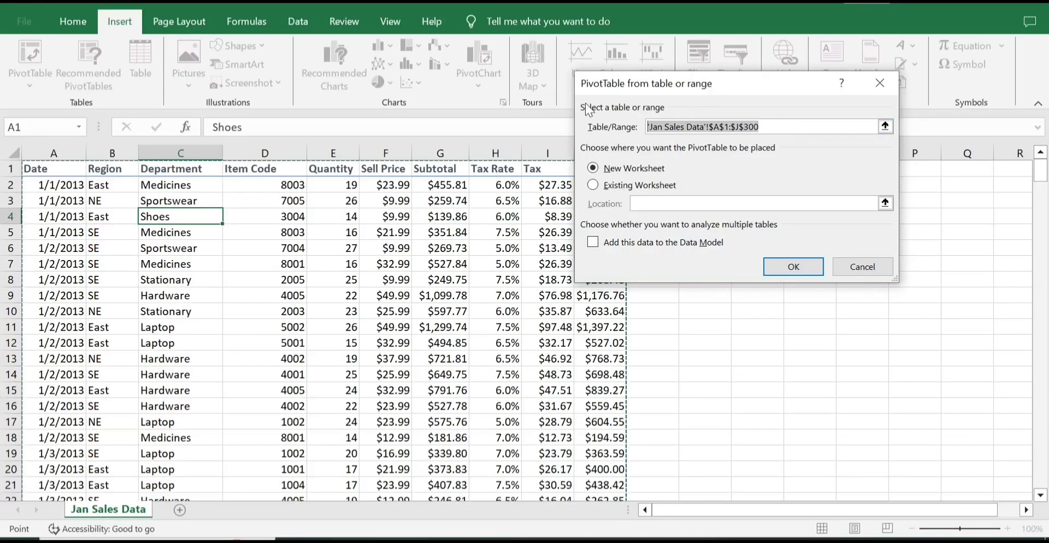
key(BackSpace)
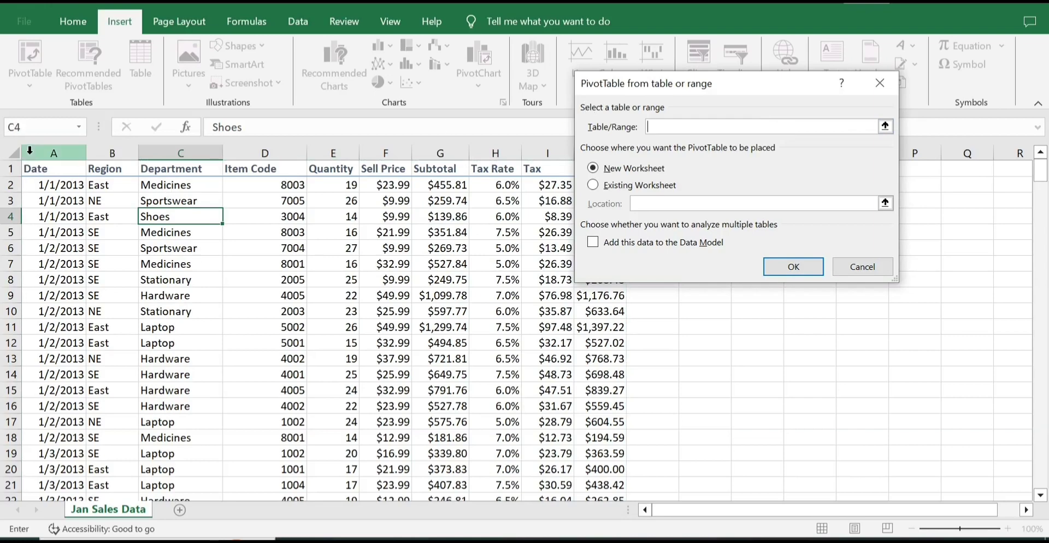
click(50, 171)
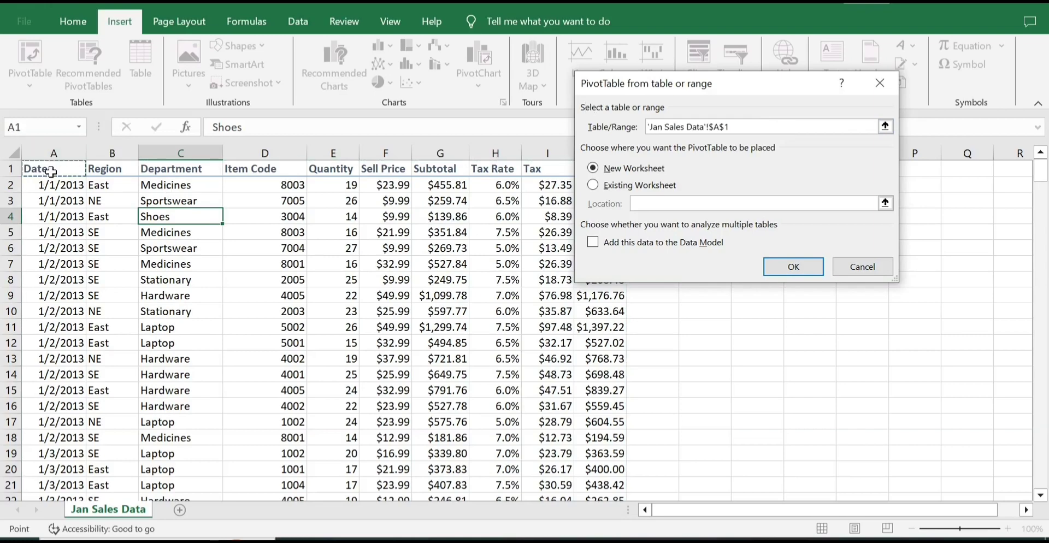
key(ctrl+shift+Right)
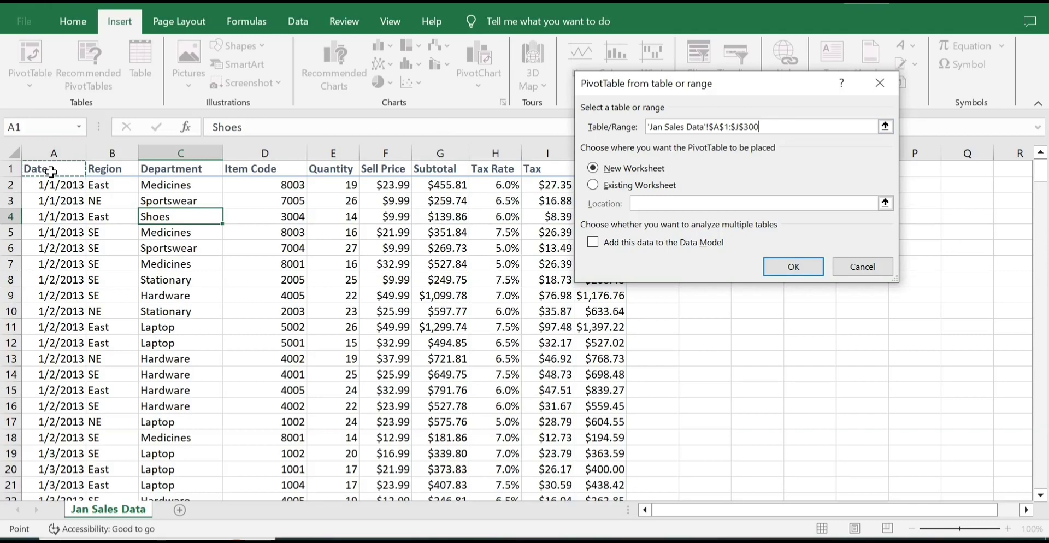
key(ctrl+shift+Down)
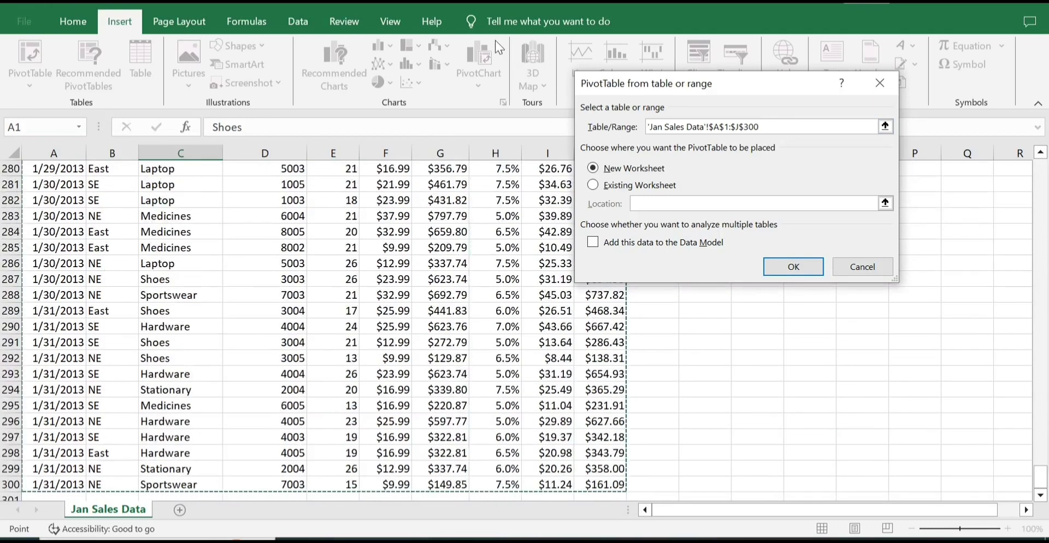
click(641, 167)
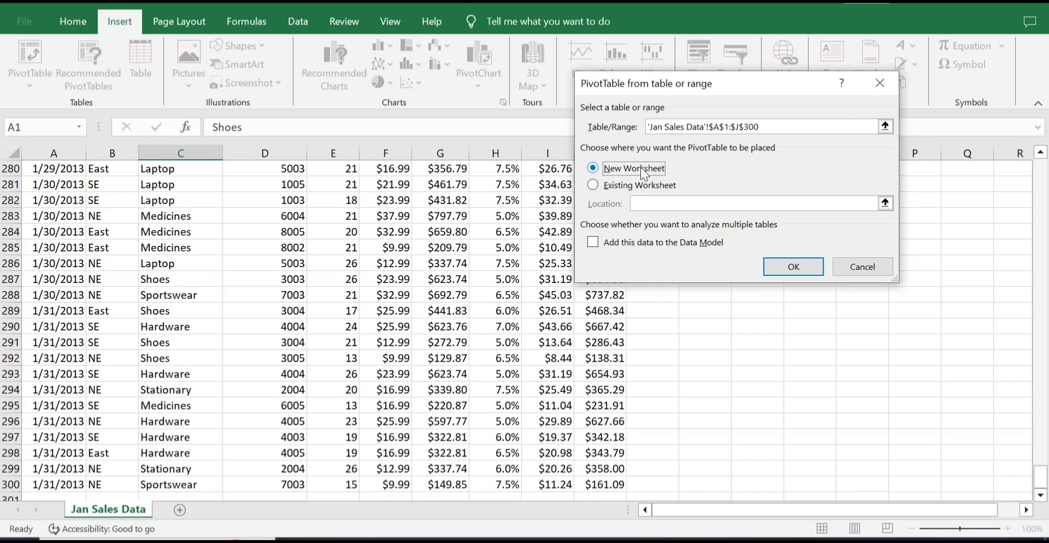
click(773, 261)
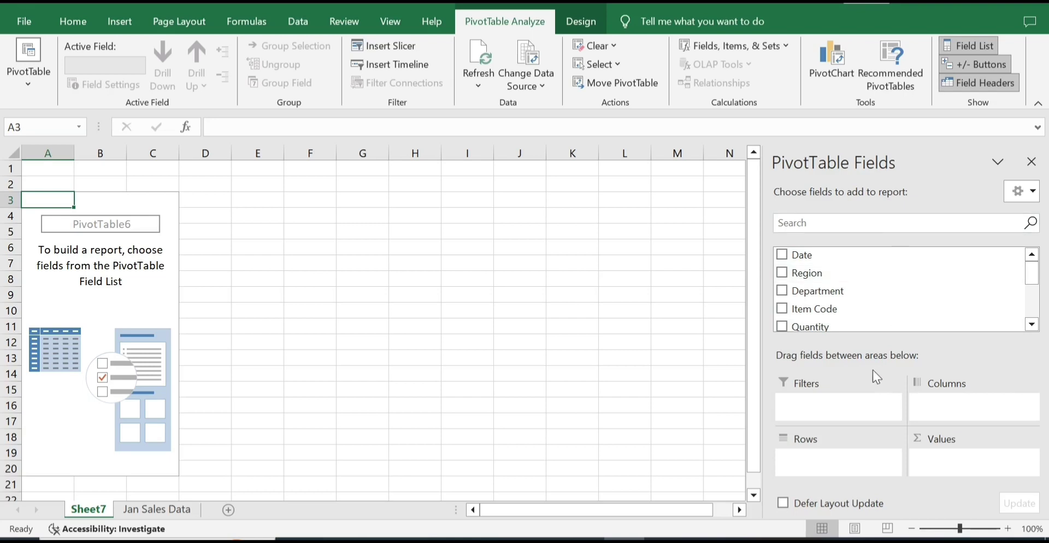
Review the Region, Total and Quantity columns in the source records on the Jan Sales Data sheet
click(125, 302)
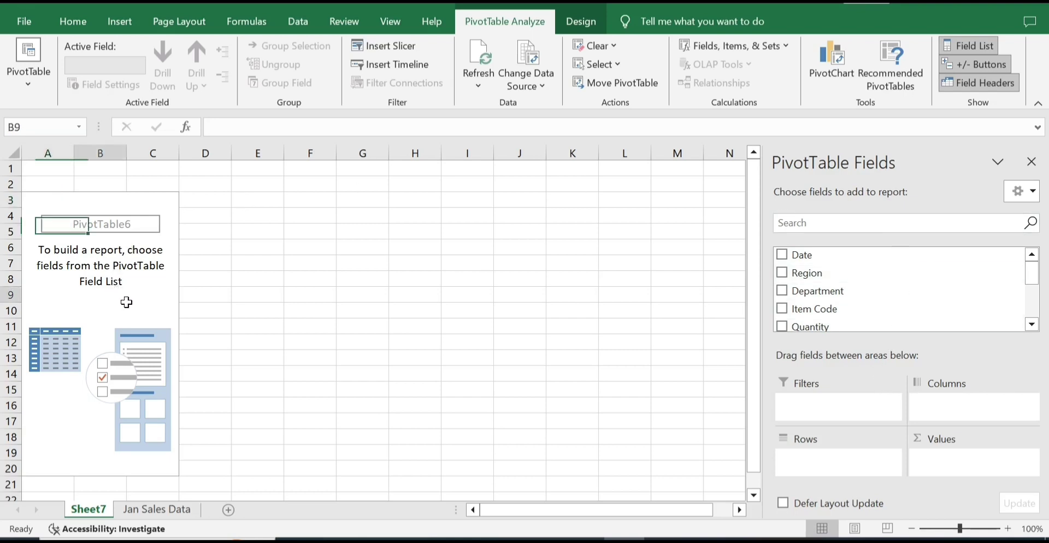
click(144, 239)
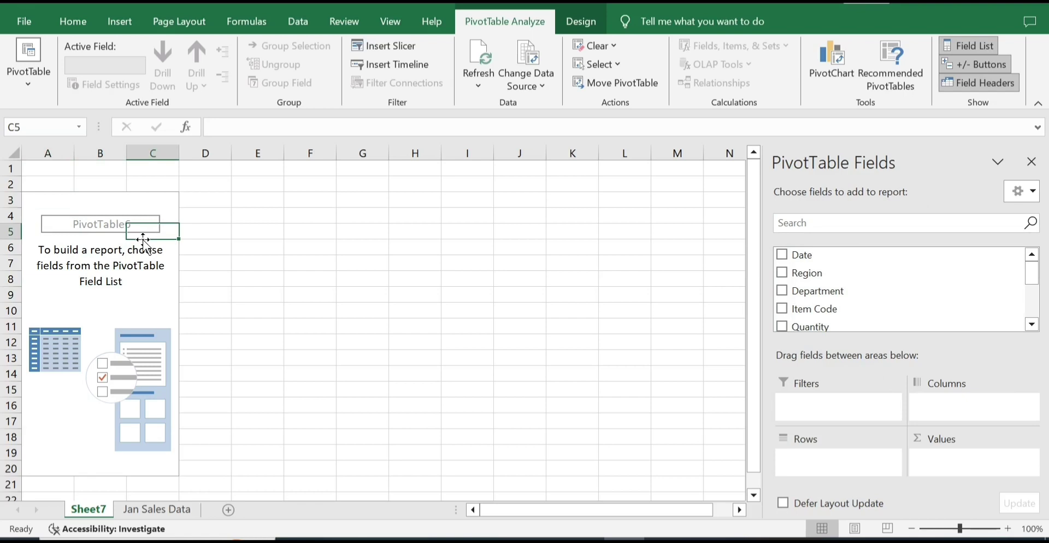
click(143, 510)
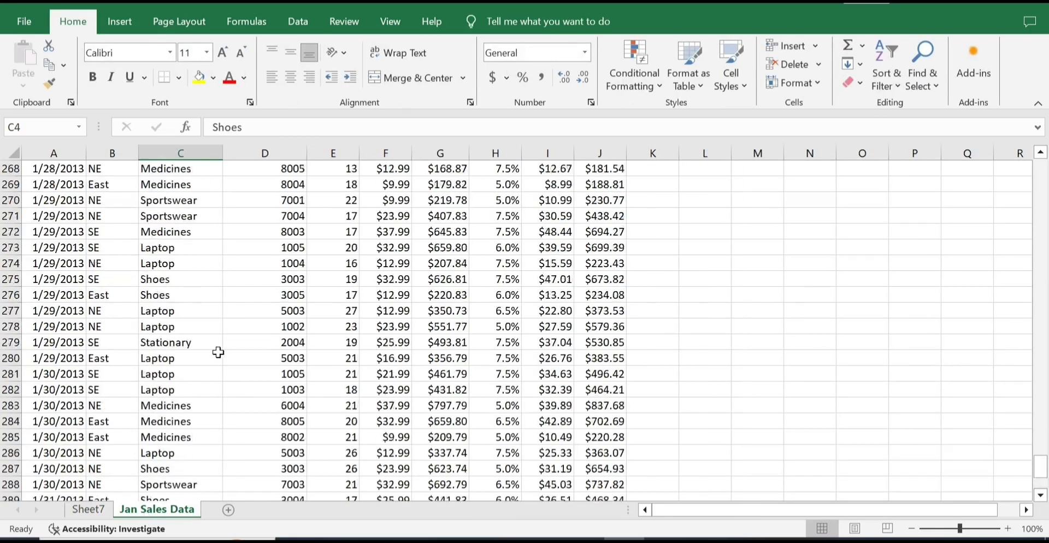
scroll(339, 374, up, 11)
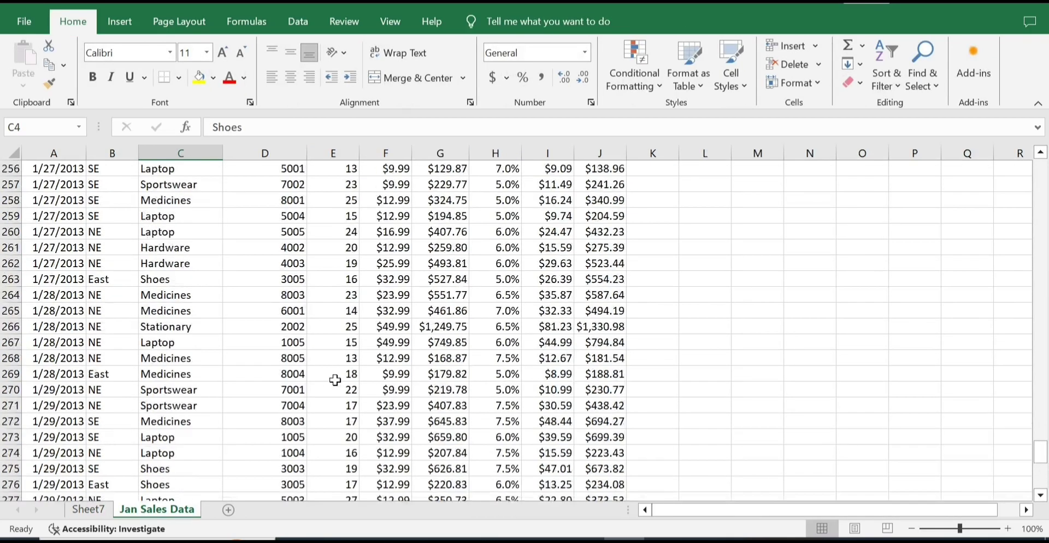
scroll(337, 377, up, 9)
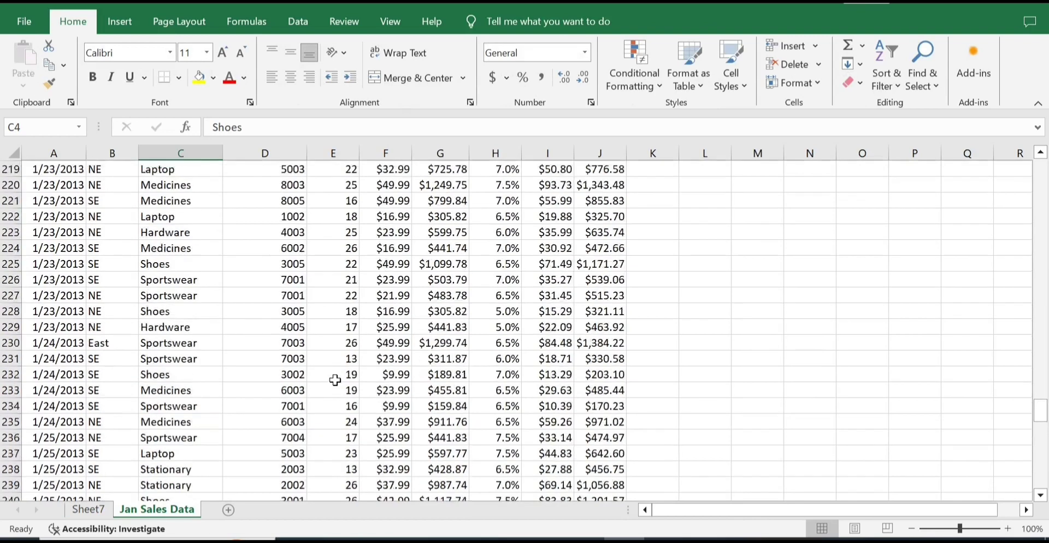
drag(1042, 403, 1043, 153)
click(110, 187)
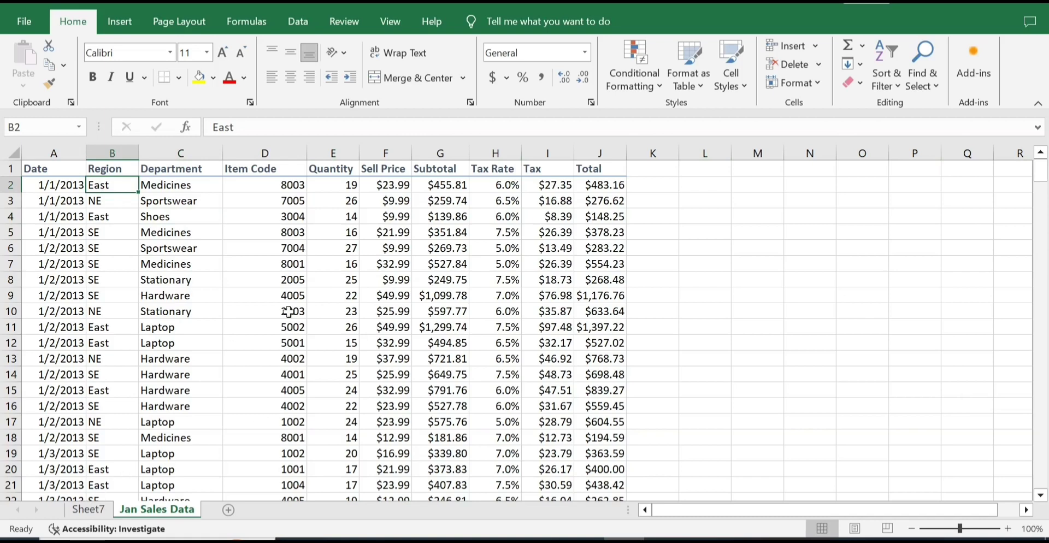
click(594, 216)
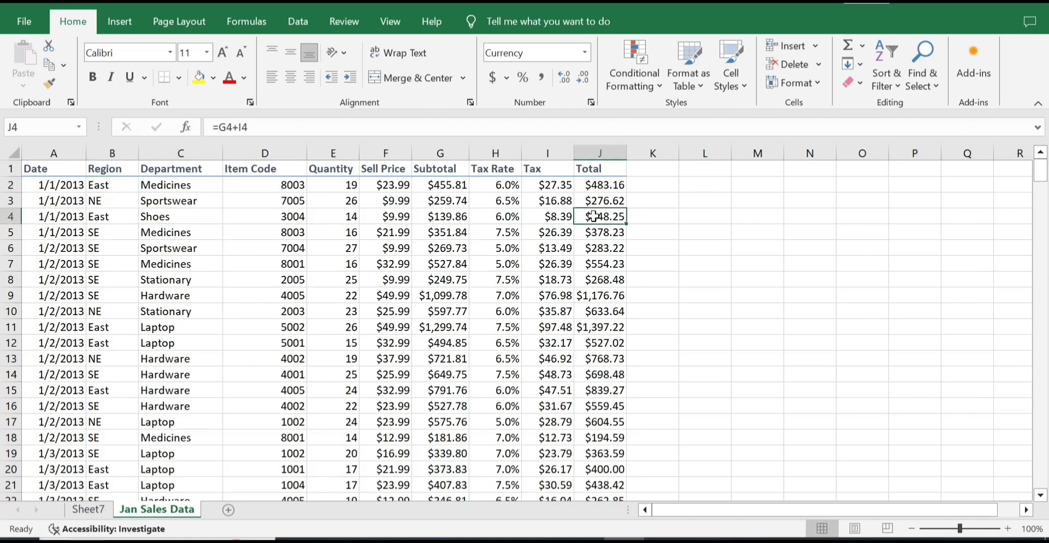
click(345, 198)
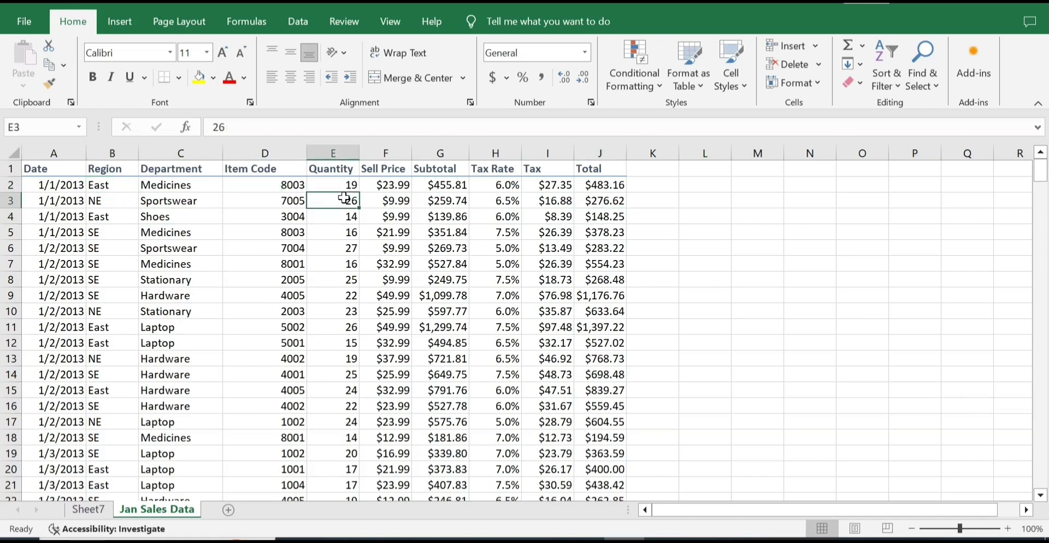
Build the empty pivot table on Sheet7 with Region as the rows and the sum of Total as the values
click(97, 508)
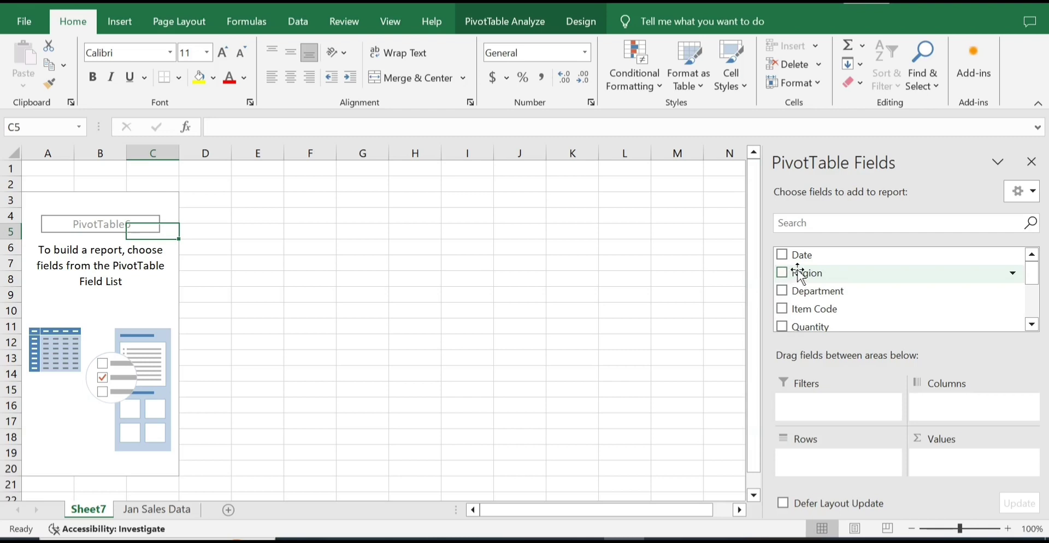
drag(809, 278, 816, 466)
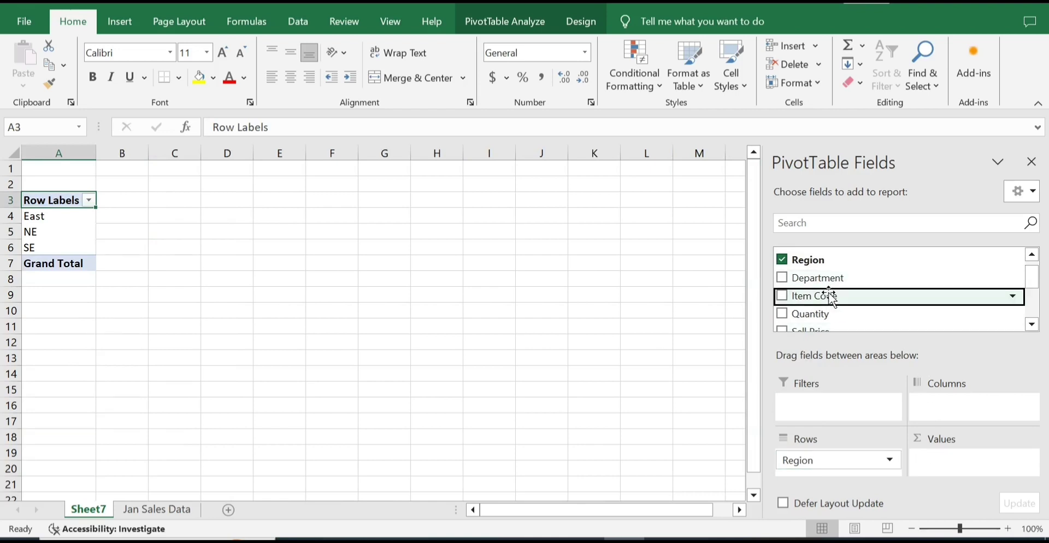
scroll(831, 298, down, 5)
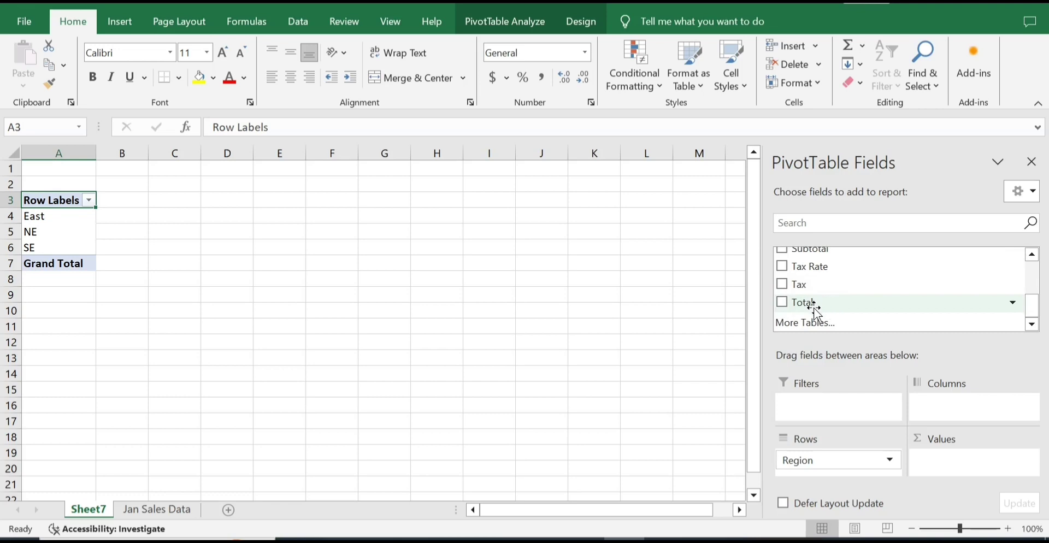
click(816, 308)
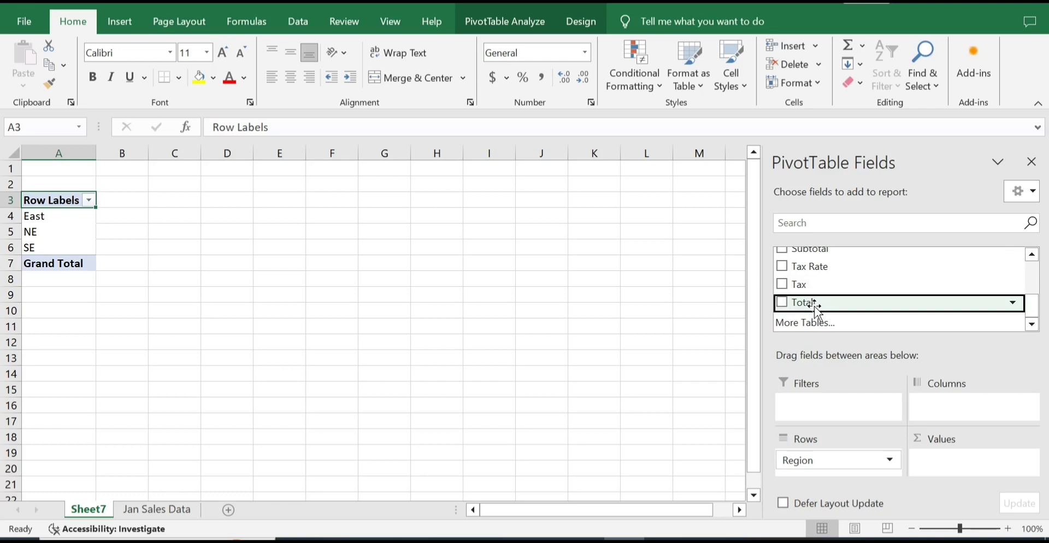
scroll(818, 311, up, 2)
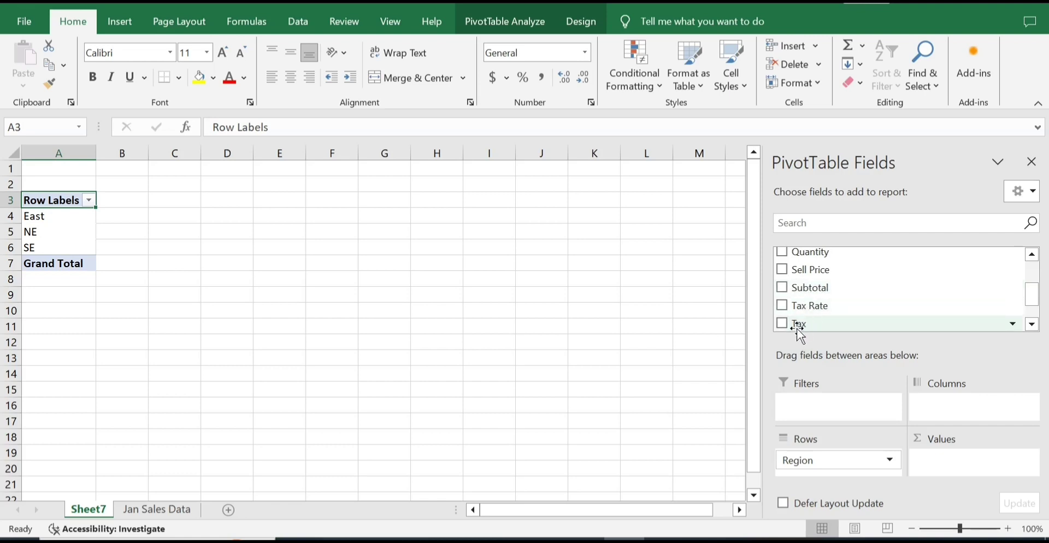
scroll(800, 325, down, 1)
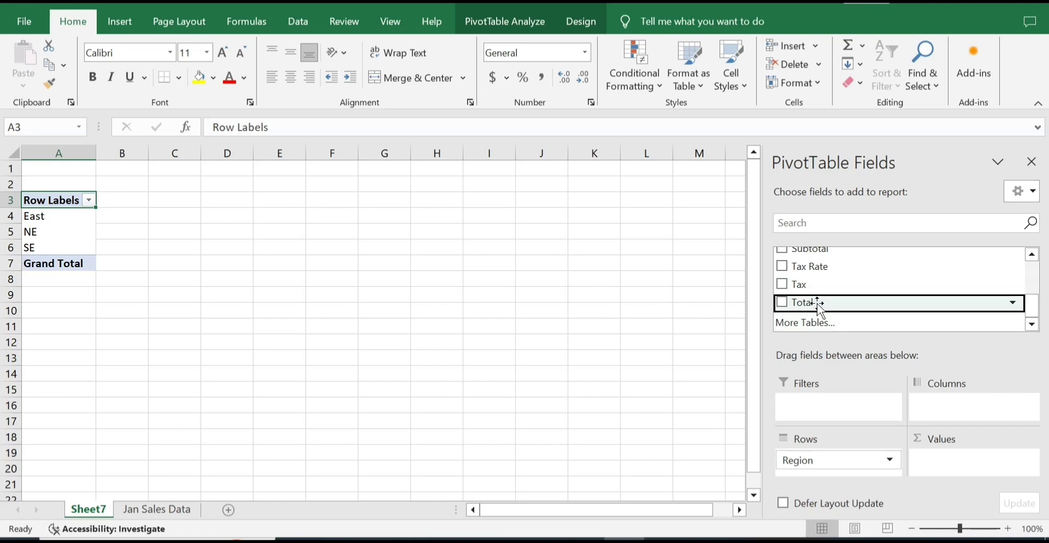
drag(819, 306, 957, 468)
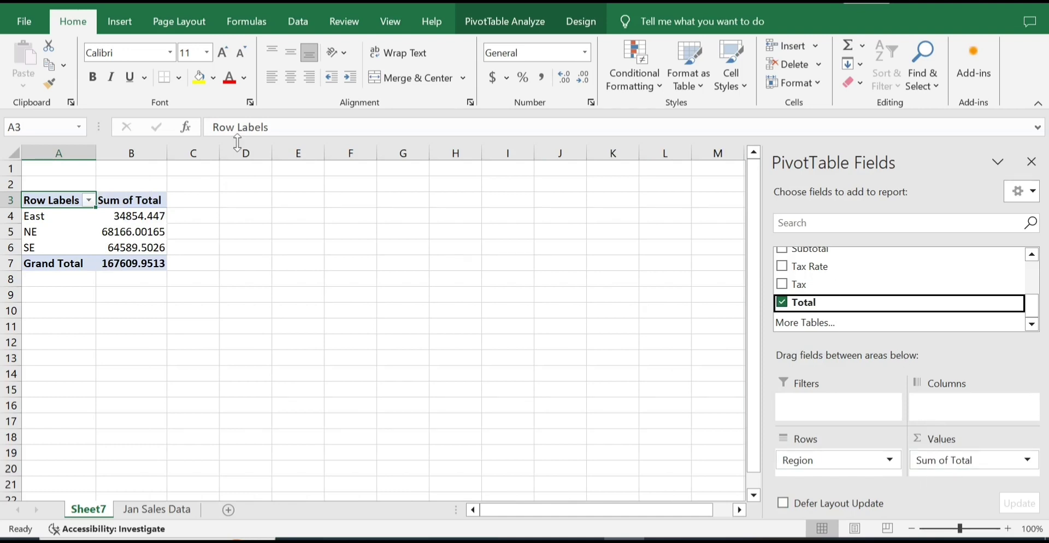
Sort the regions in the pivot table by Sum of Total from largest to smallest
click(131, 219)
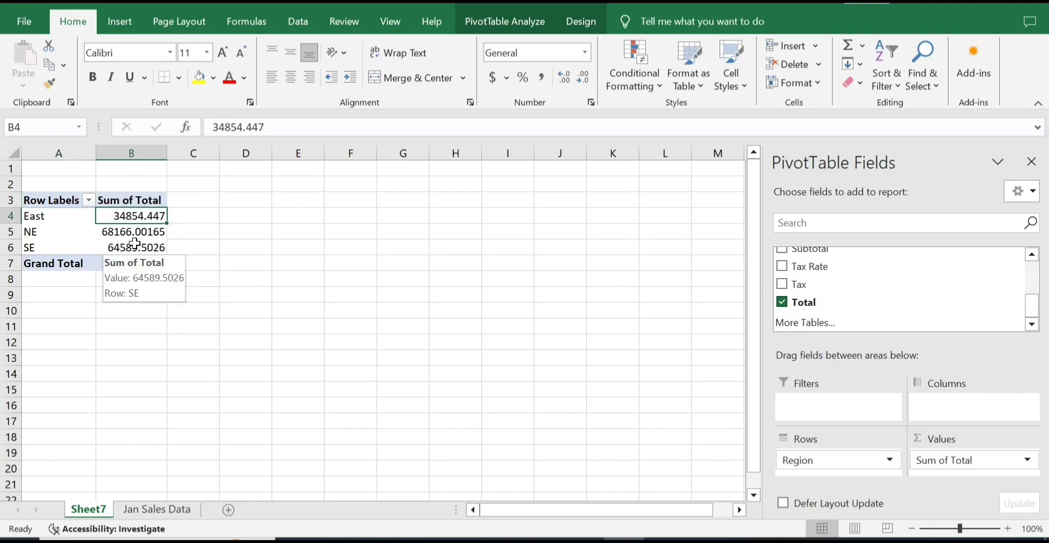
right_click(134, 221)
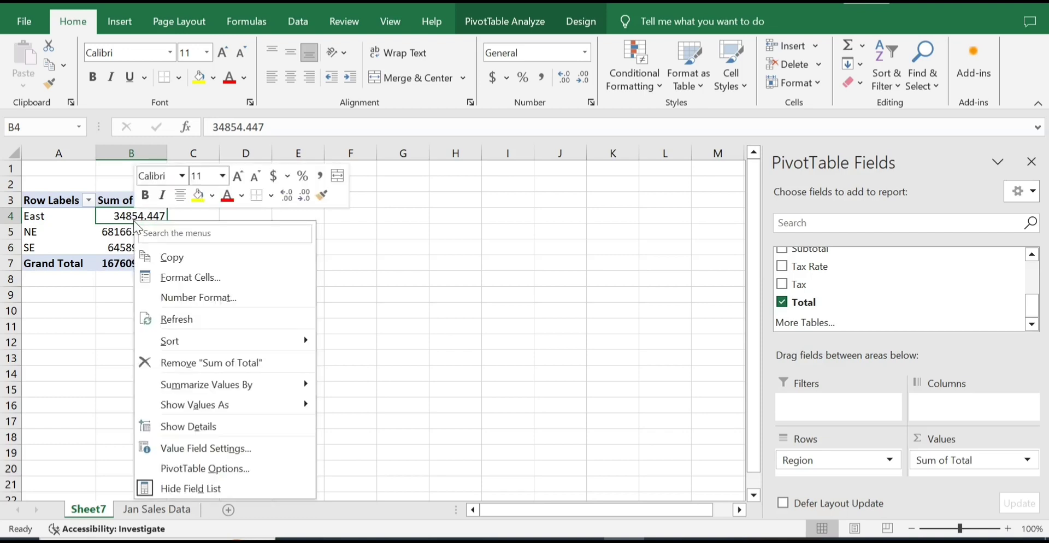
mouse_move(185, 339)
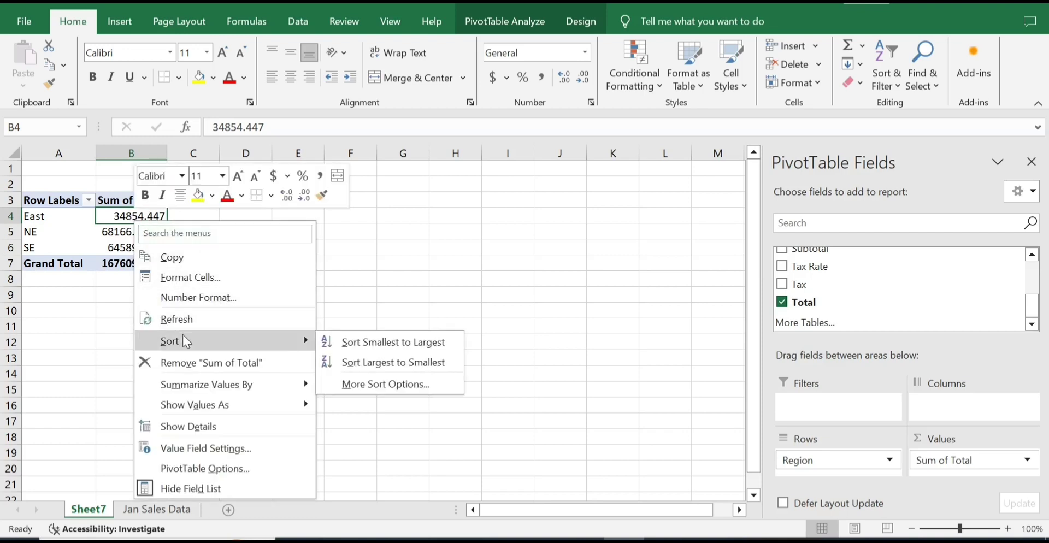
click(389, 362)
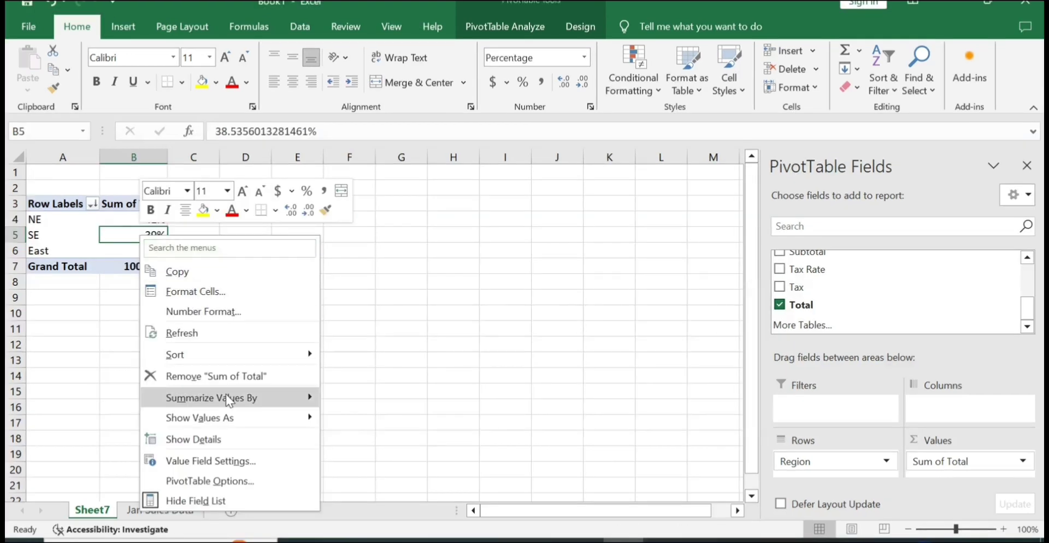
Format the SE region's percentage in the pivot table with two decimal places
mouse_move(224, 401)
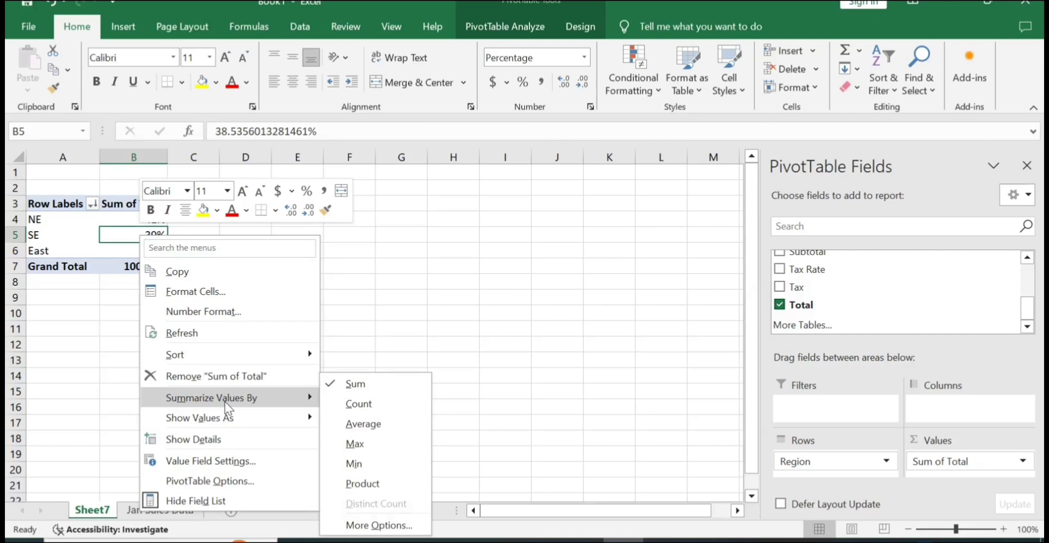
click(239, 291)
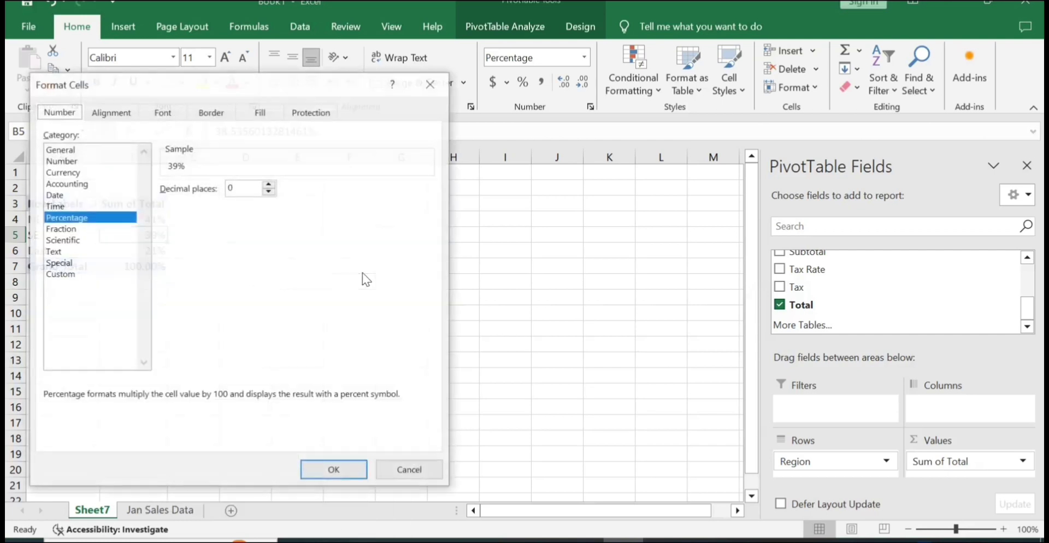
click(270, 184)
click(270, 185)
click(316, 468)
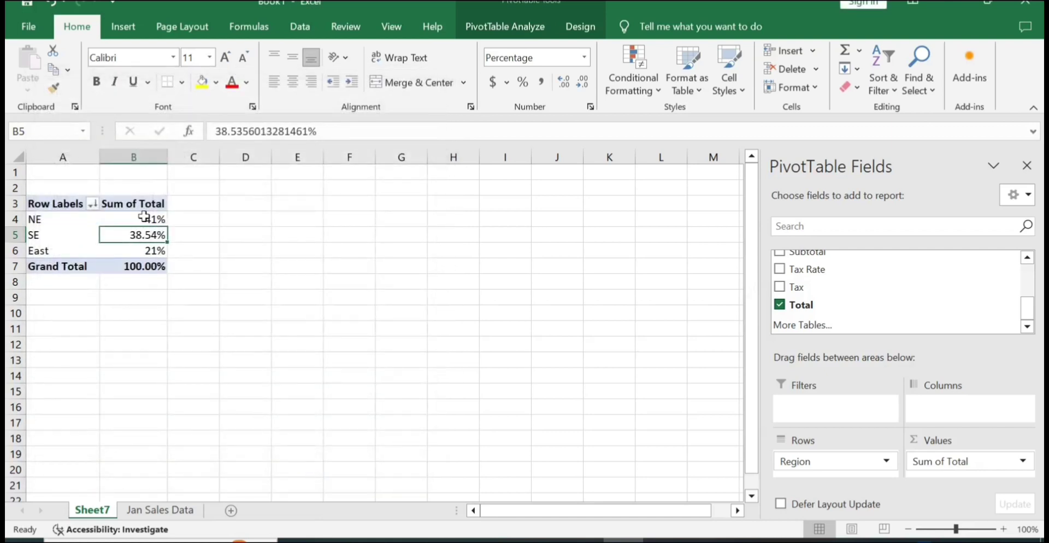
Copy the SE percentage's number format to the NE and East values in the pivot table
drag(143, 215, 148, 252)
click(147, 238)
click(54, 87)
drag(143, 218, 141, 250)
click(141, 248)
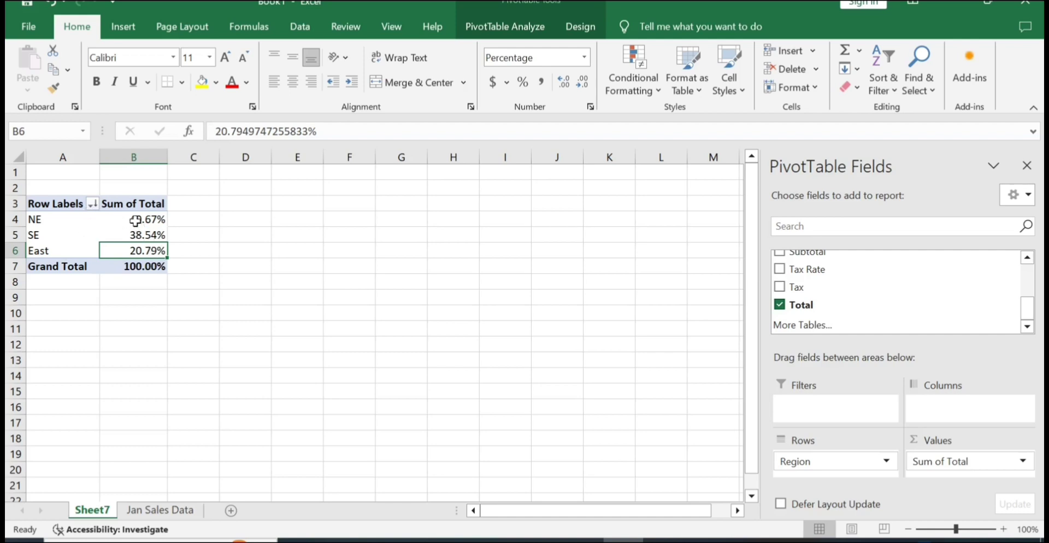
Rename the pivot table's Row Labels header in A3 as Region
click(52, 204)
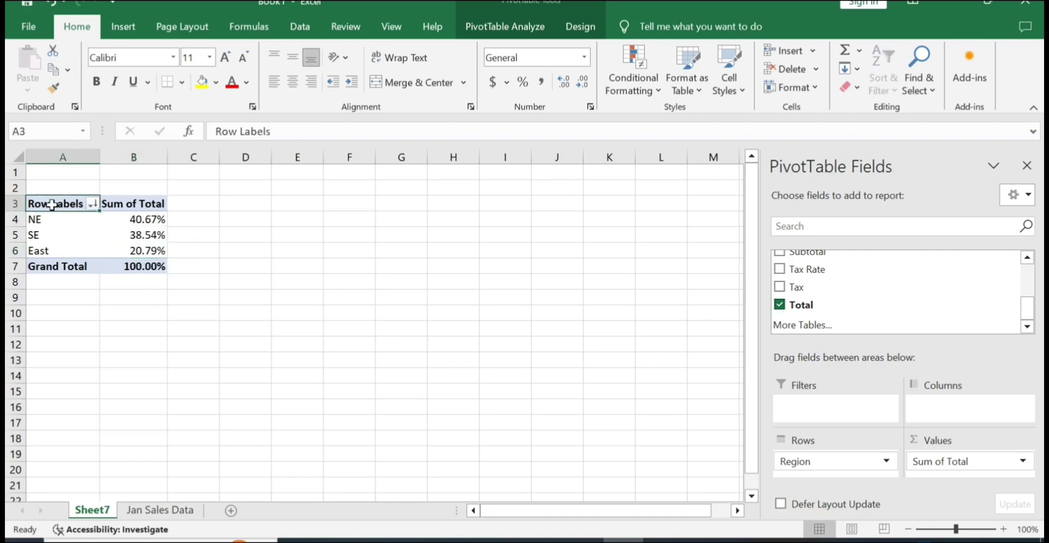
click(288, 132)
drag(288, 132, 185, 129)
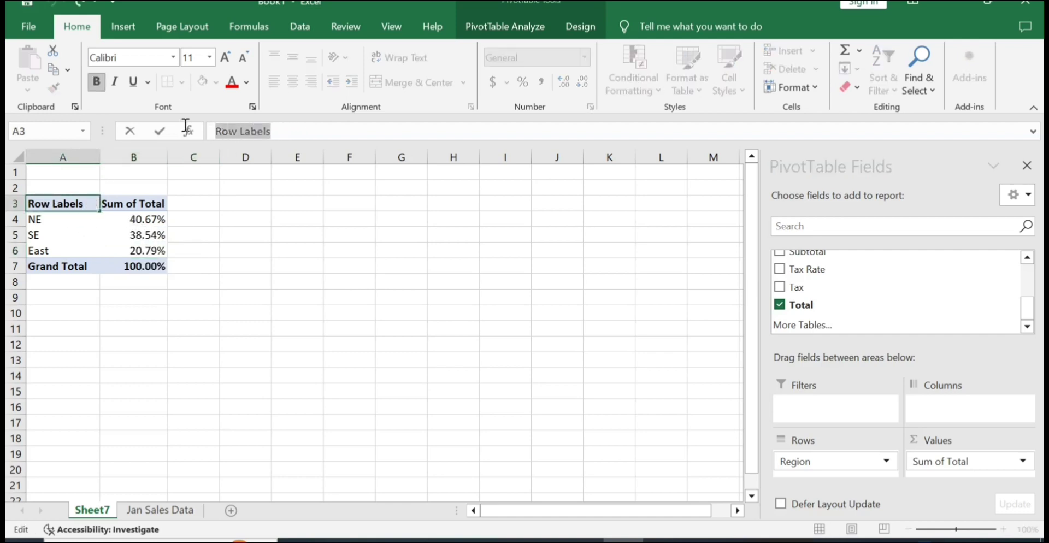
text(R)
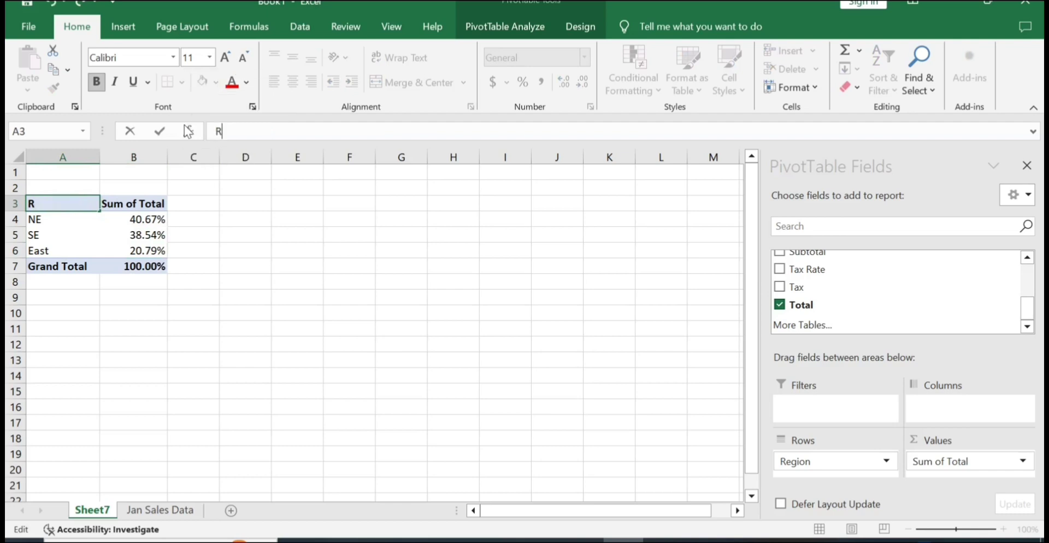
text(egion)
key(Return)
Rename the Sum of Total header as Percentage of Total Sales and widen column B to fit it
click(127, 203)
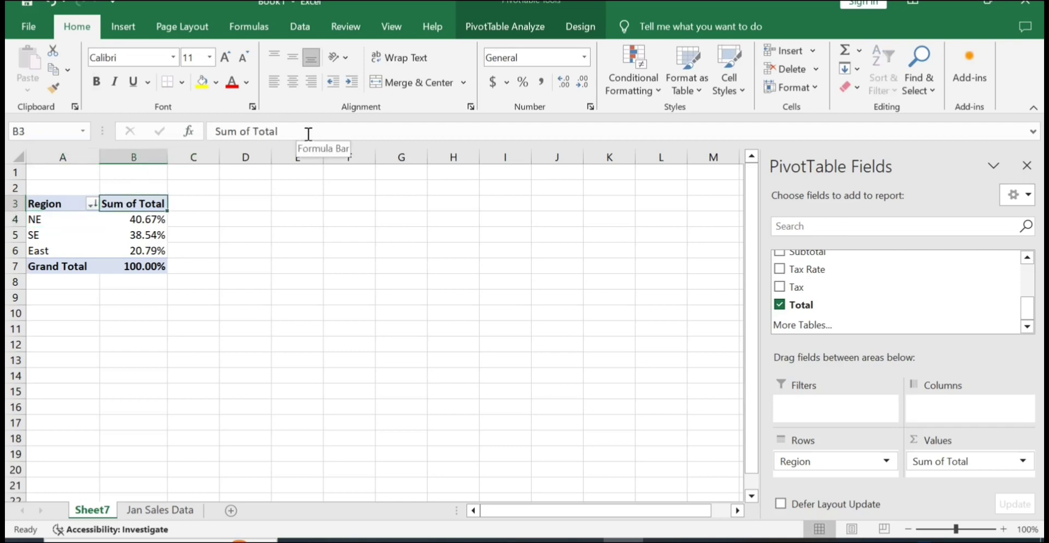
drag(308, 133, 208, 134)
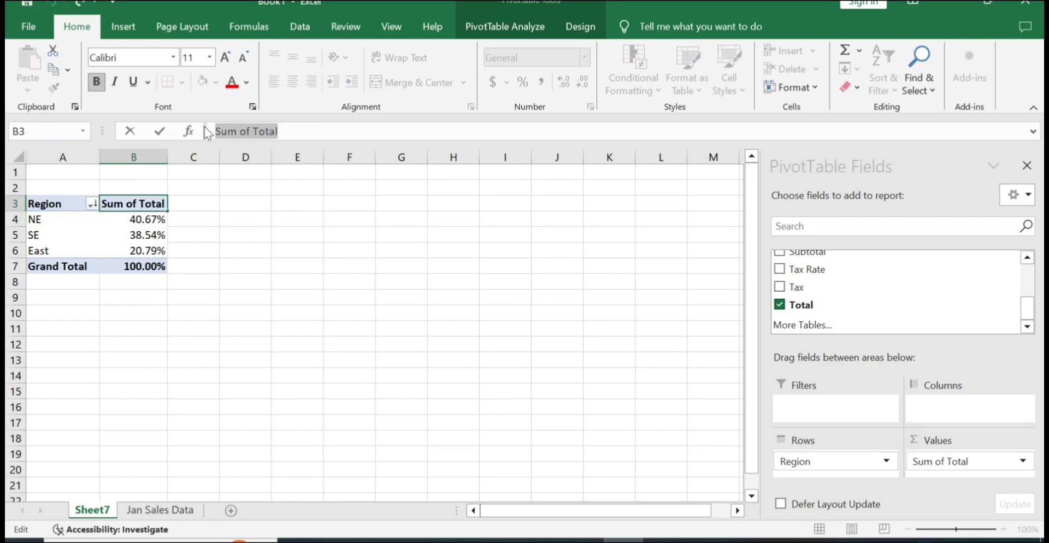
text(Prrcent)
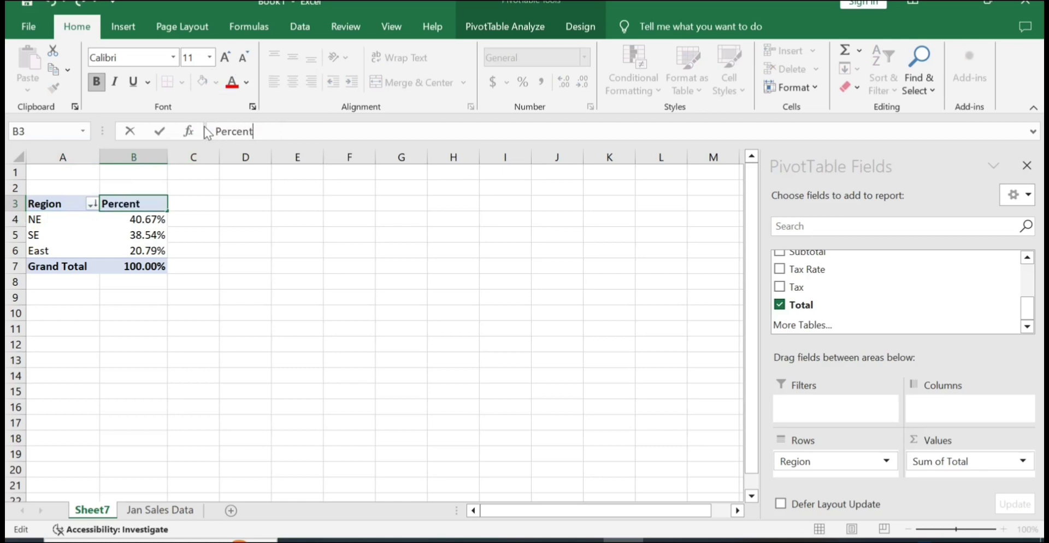
text(age of Tot)
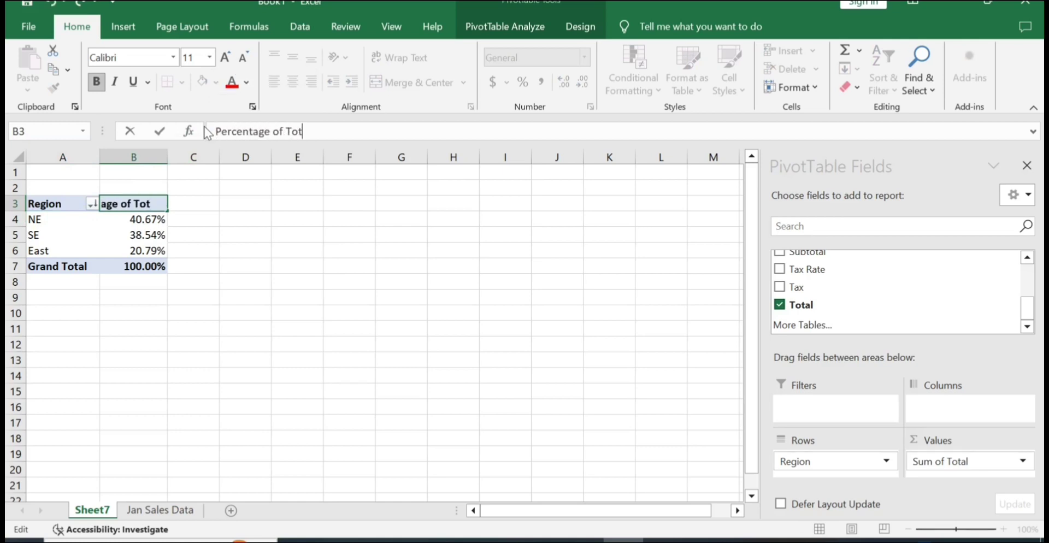
text(al Sales)
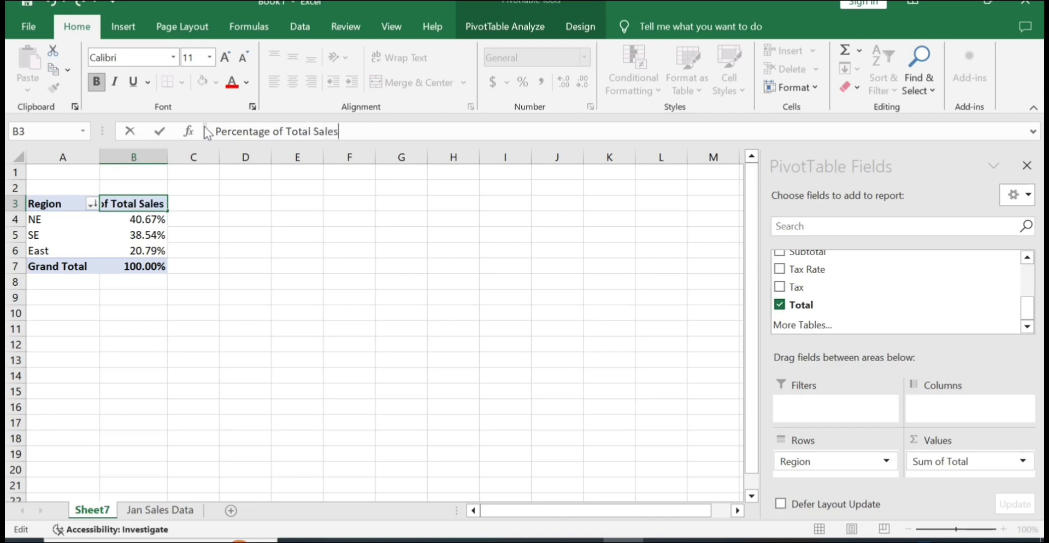
key(Return)
drag(171, 157, 239, 155)
click(219, 234)
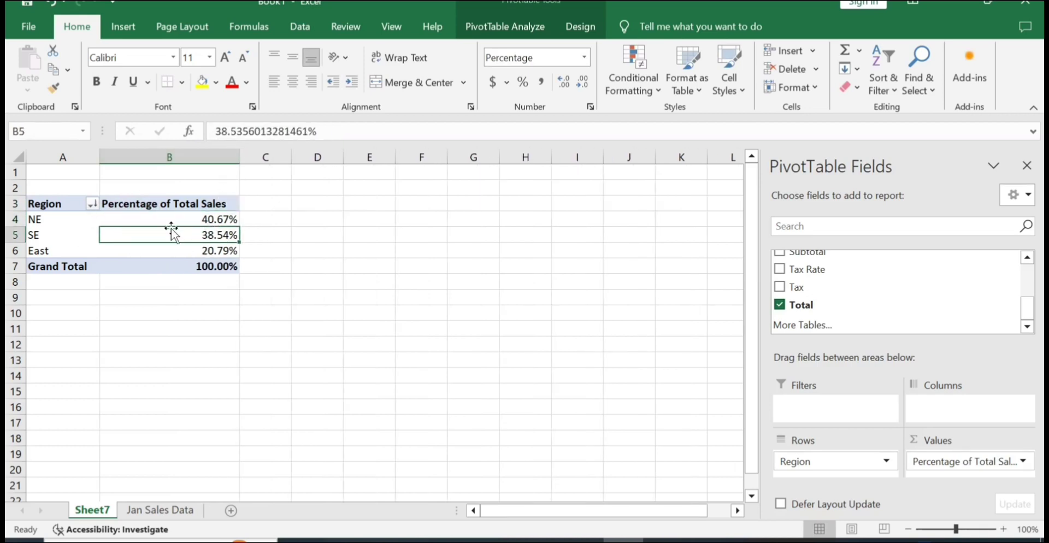
click(215, 205)
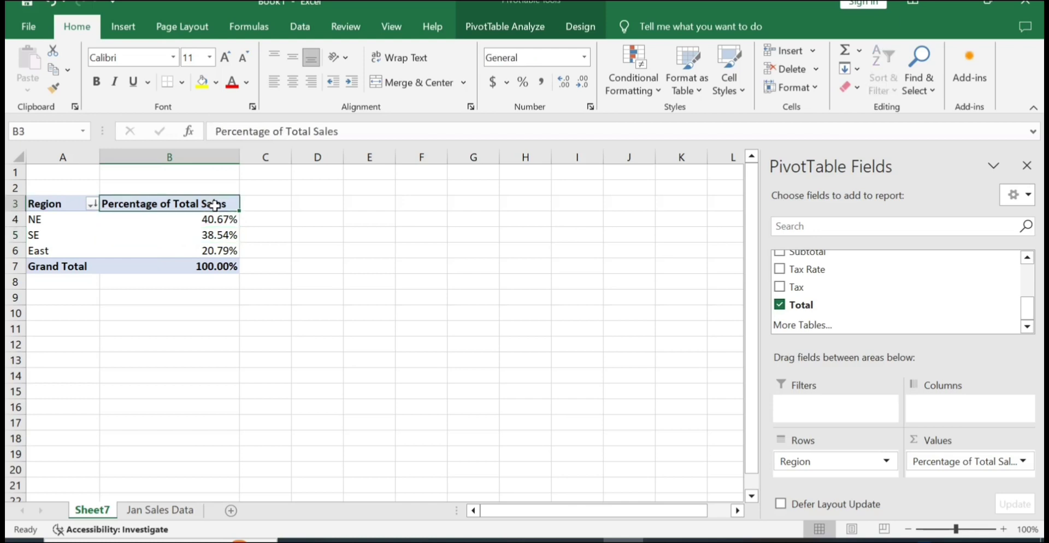
click(54, 208)
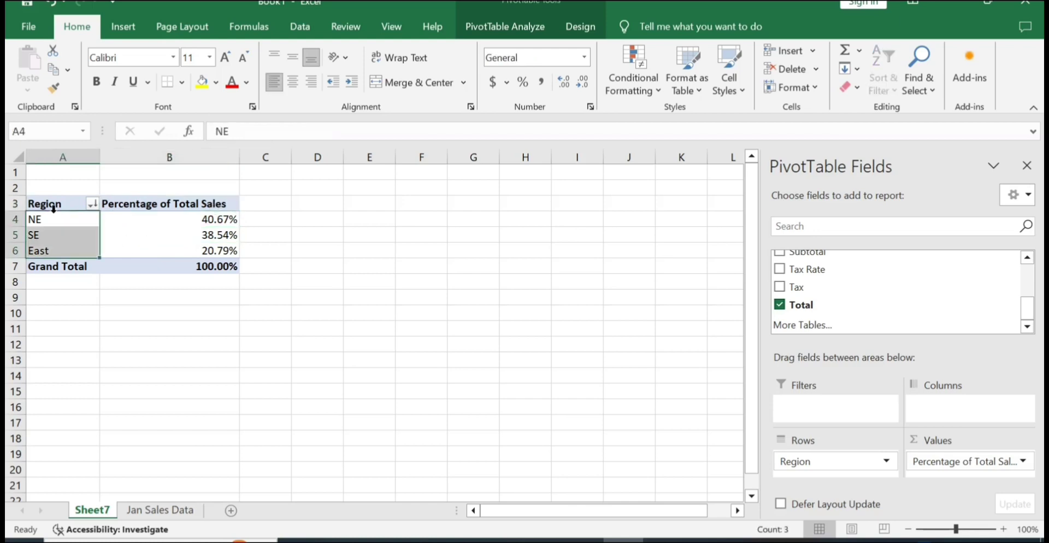
click(145, 236)
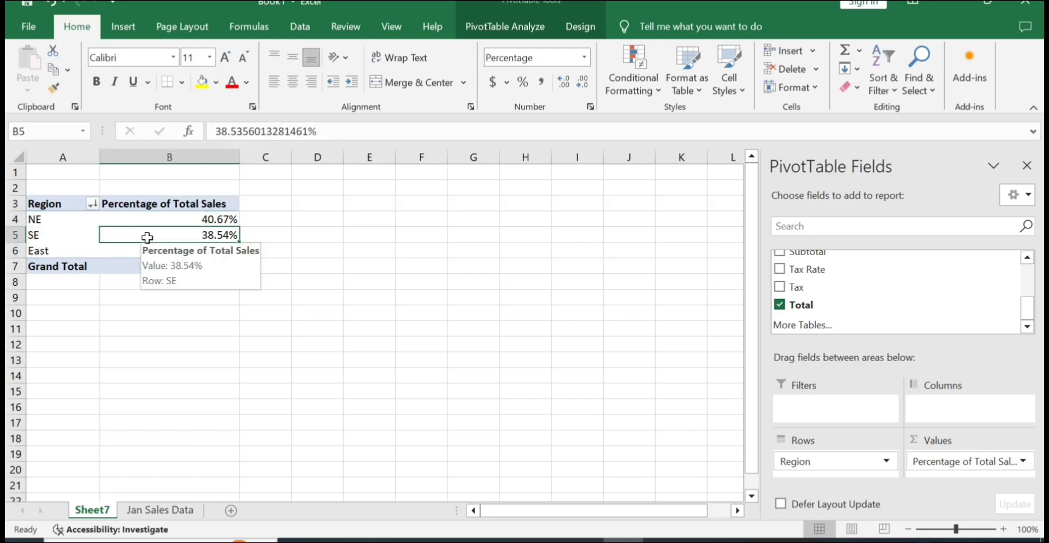
Apply the Light Blue, Pivot Style Medium 6 style to the pivot table
click(574, 26)
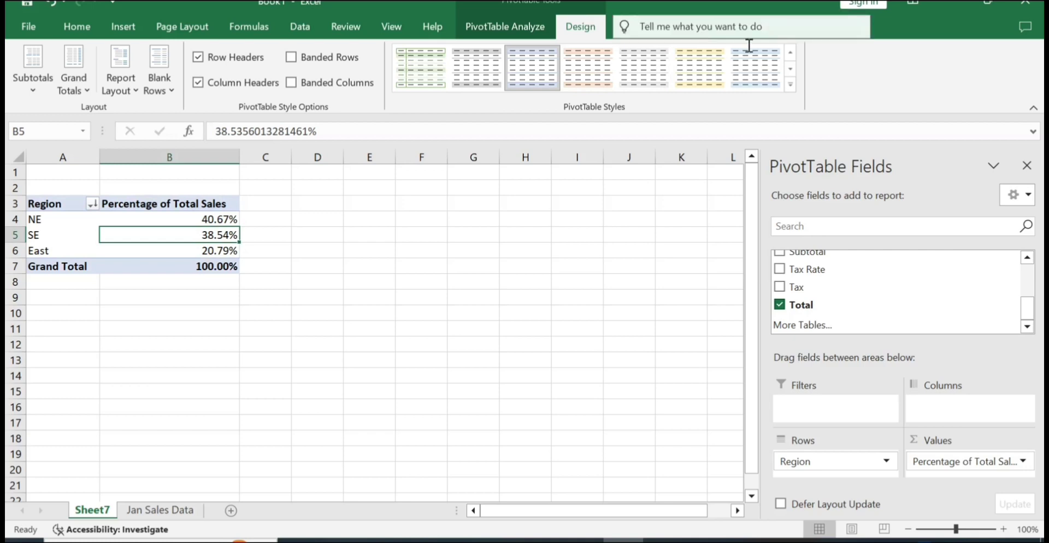
click(790, 84)
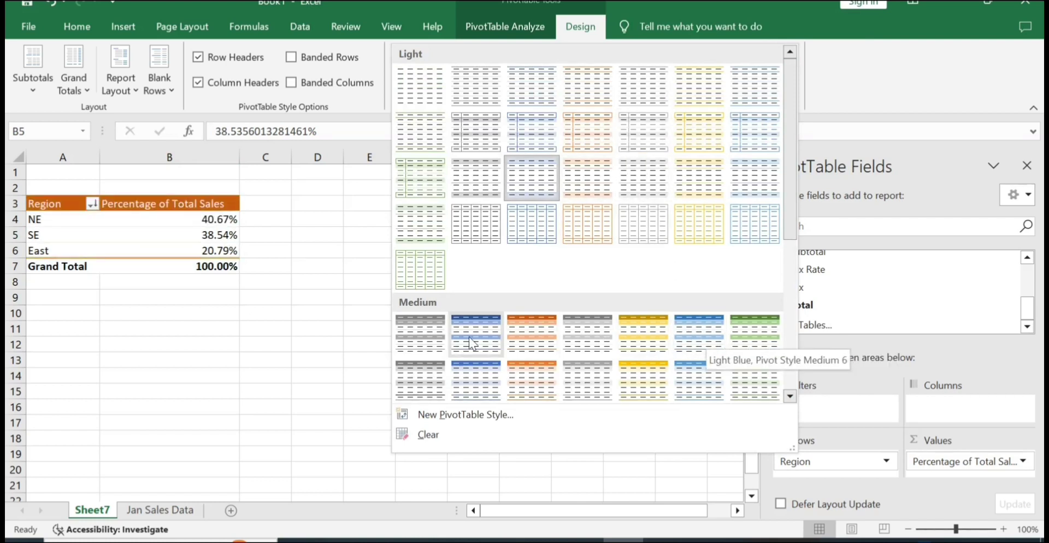
click(687, 348)
click(382, 297)
click(172, 250)
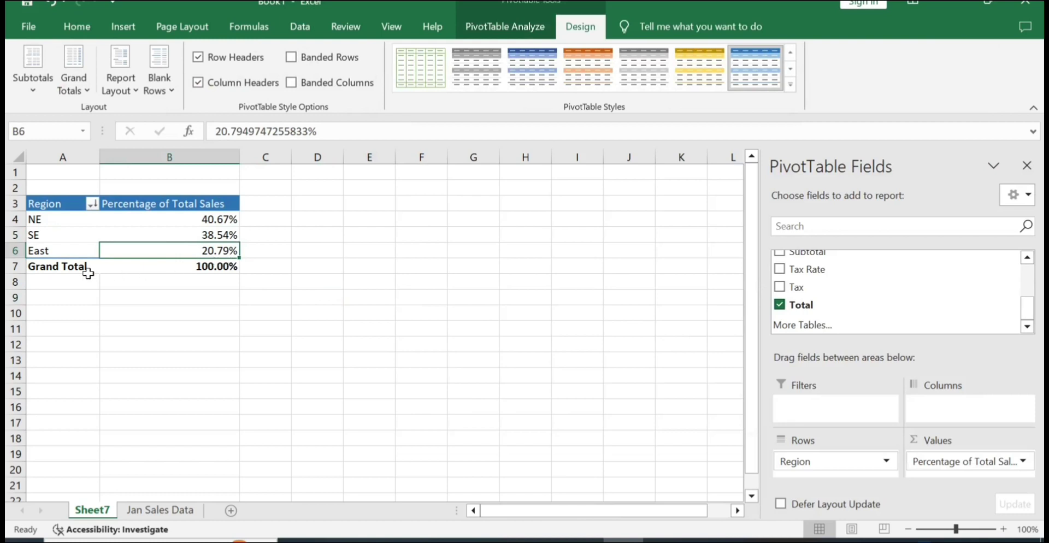
click(147, 225)
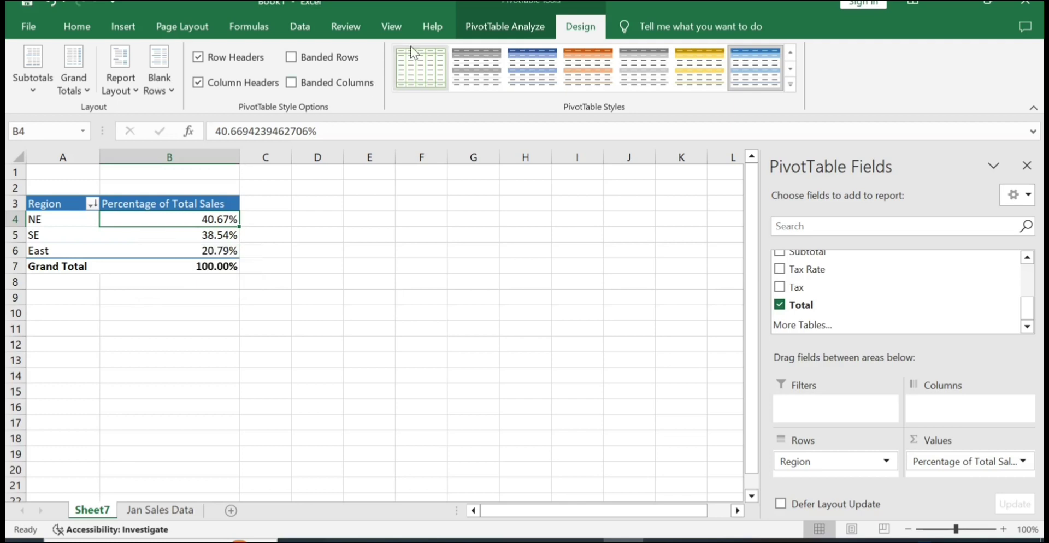
Insert a 3-D Pie PivotChart of the percentage of total sales by region
click(482, 26)
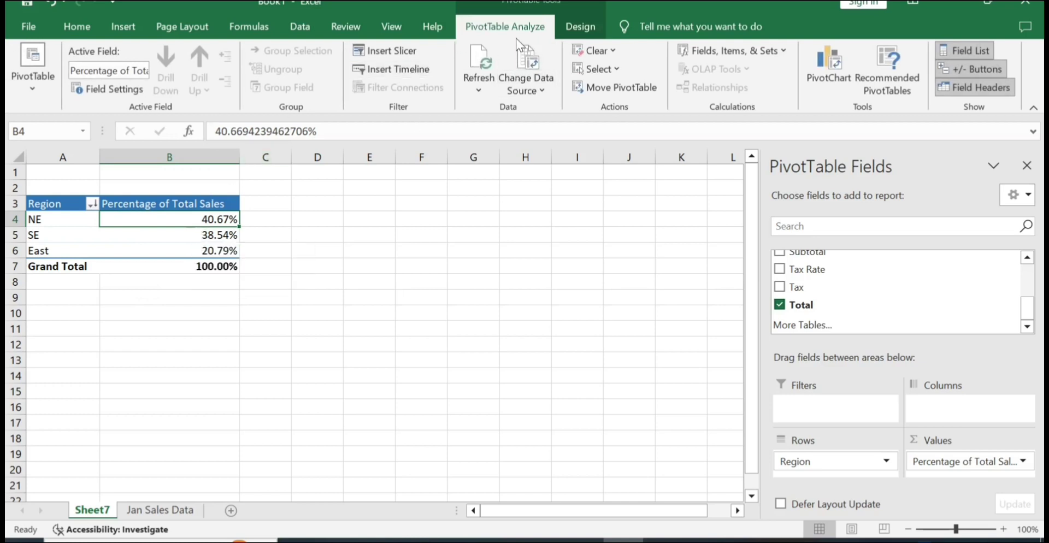
click(822, 65)
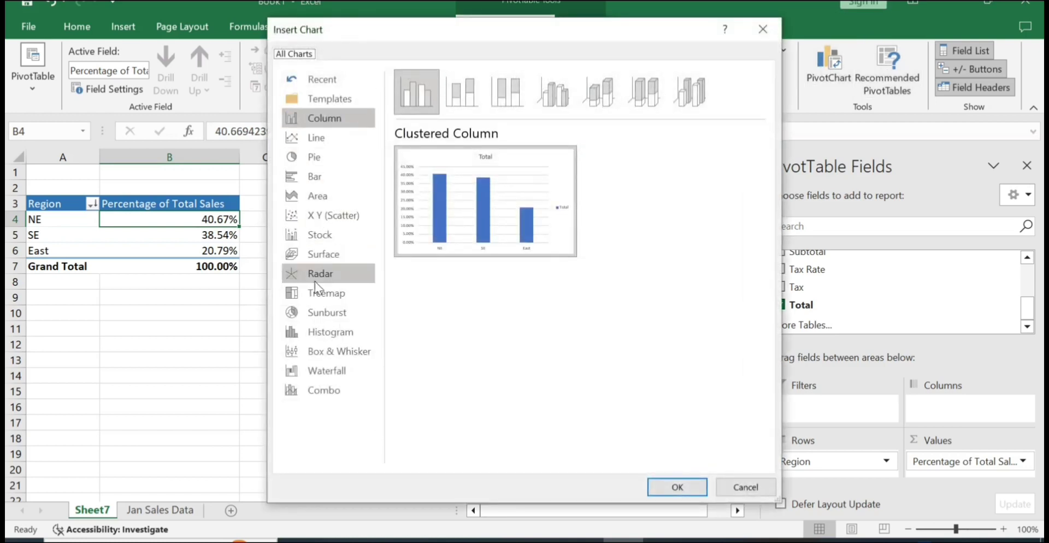
click(313, 155)
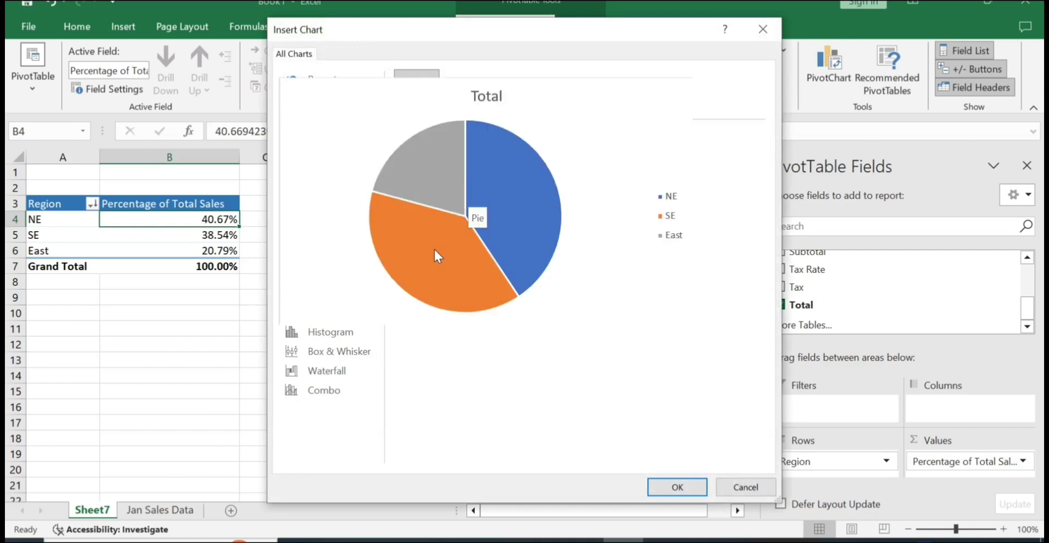
click(465, 96)
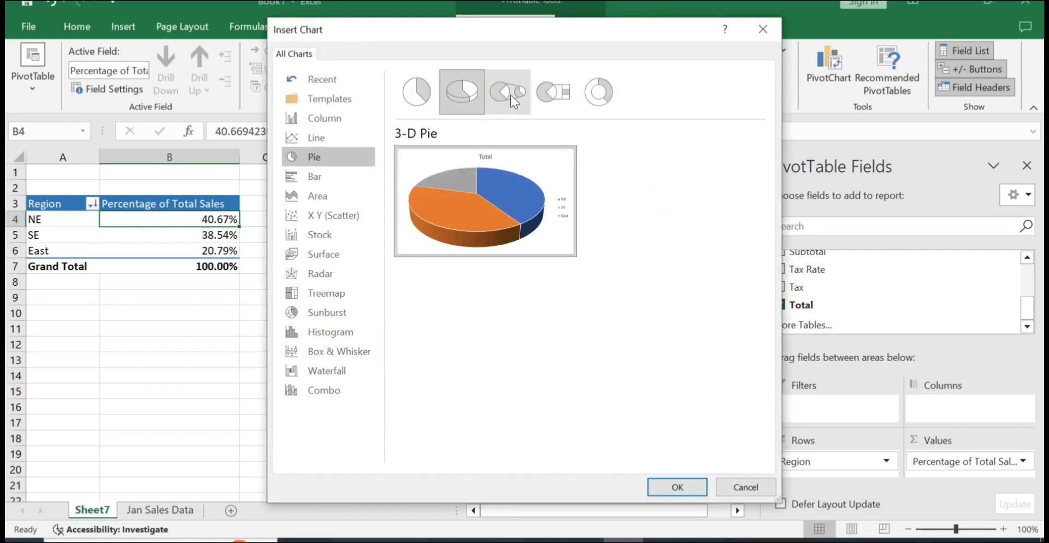
click(510, 94)
click(548, 102)
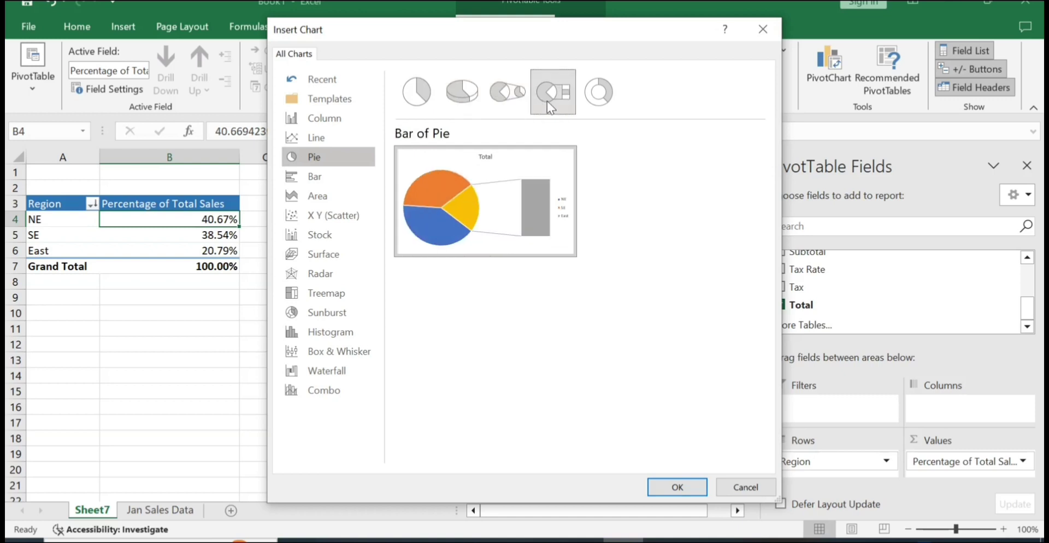
click(450, 93)
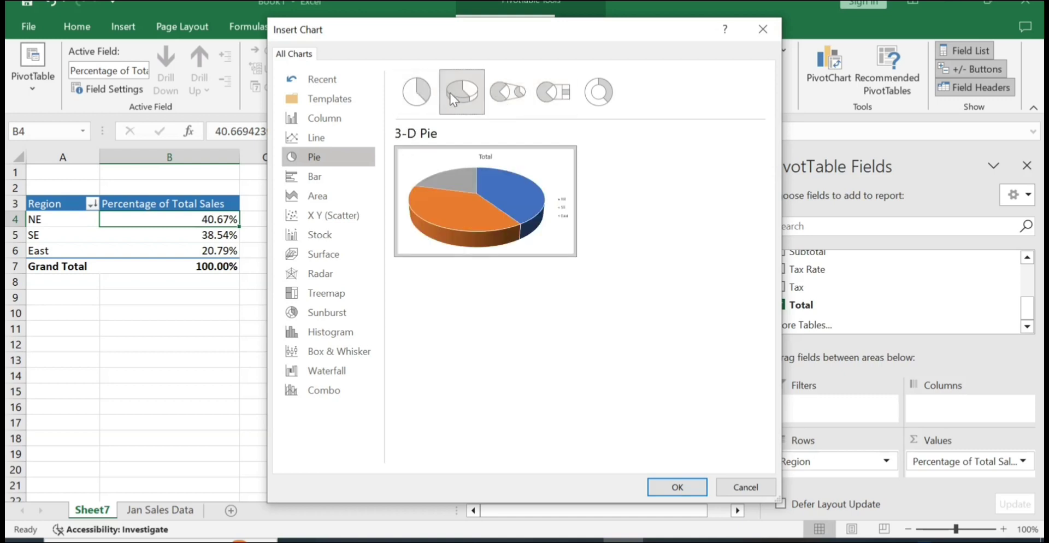
click(676, 486)
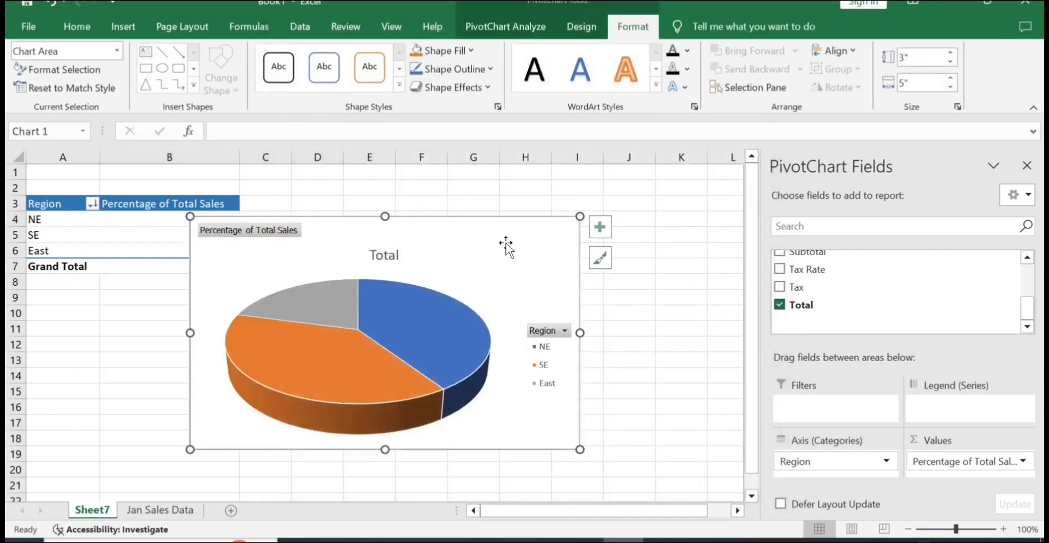
Move the pie chart clear of the pivot table, near the top of columns F to L, and shrink it to about 2.01 by 4.22 inches
mouse_move(437, 241)
mouse_down()
mouse_move(595, 203)
mouse_move(584, 194)
mouse_up()
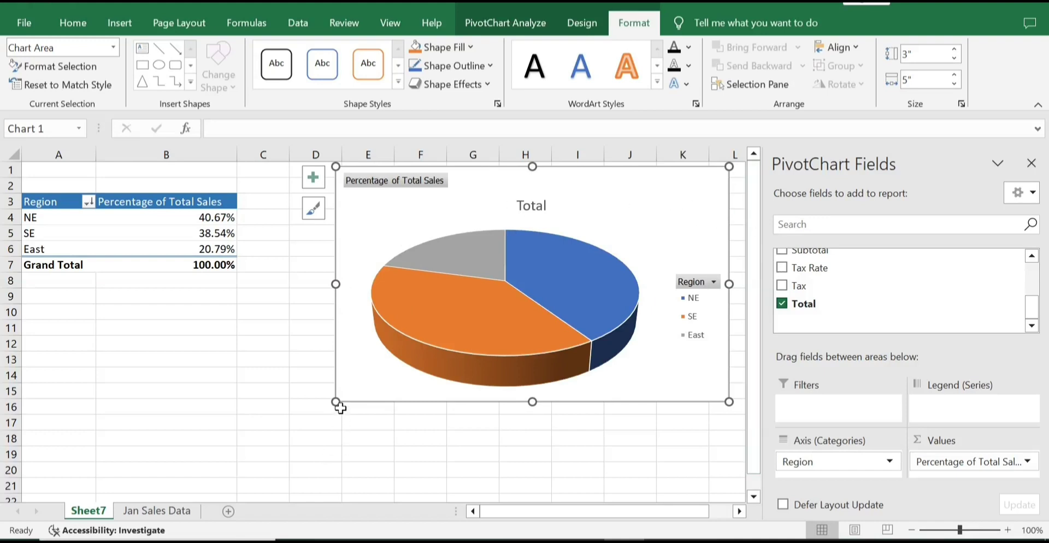
drag(337, 401, 397, 325)
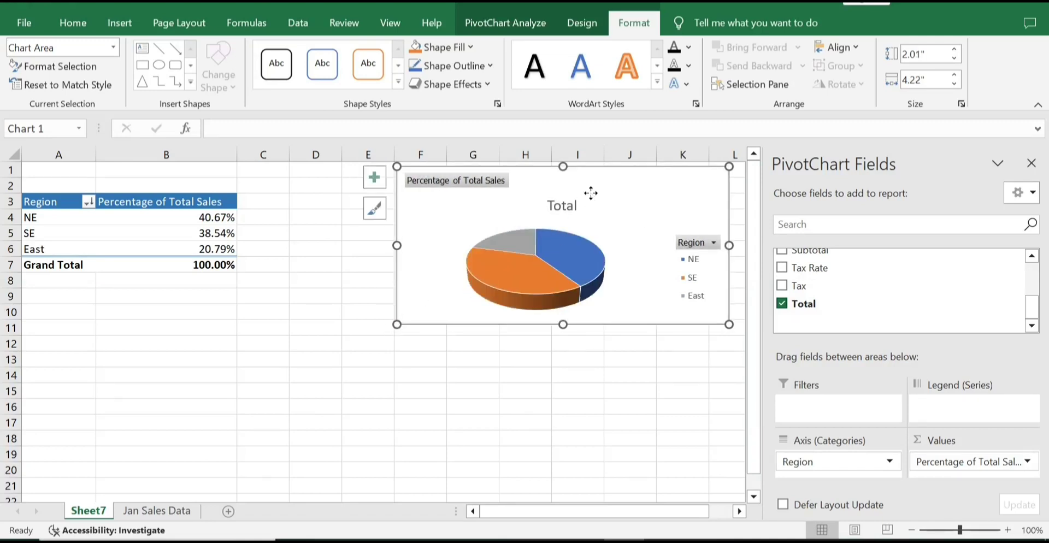
drag(591, 193, 606, 188)
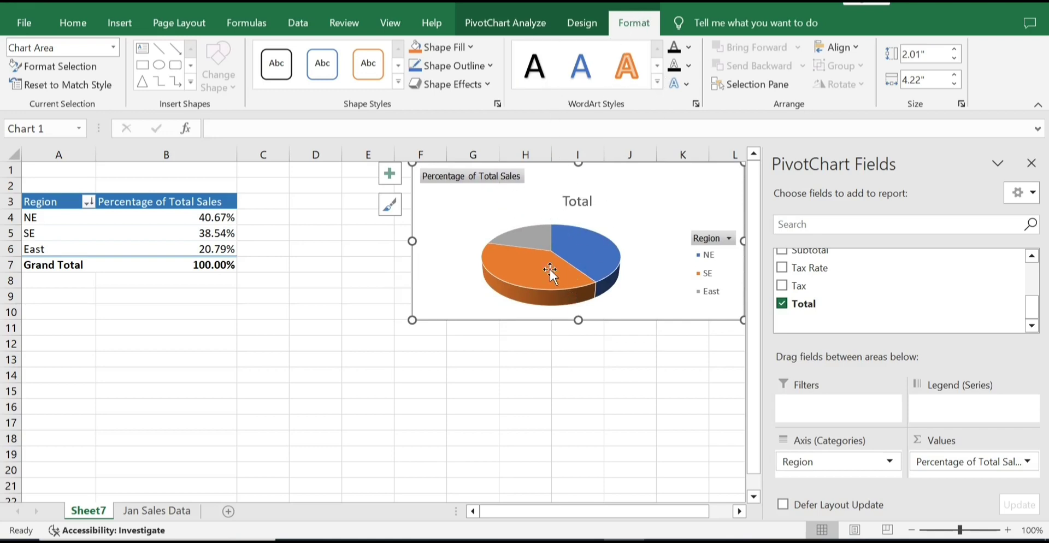
Look at the chart area's fill options and close the formatting and PivotChart Fields panes
right_click(642, 204)
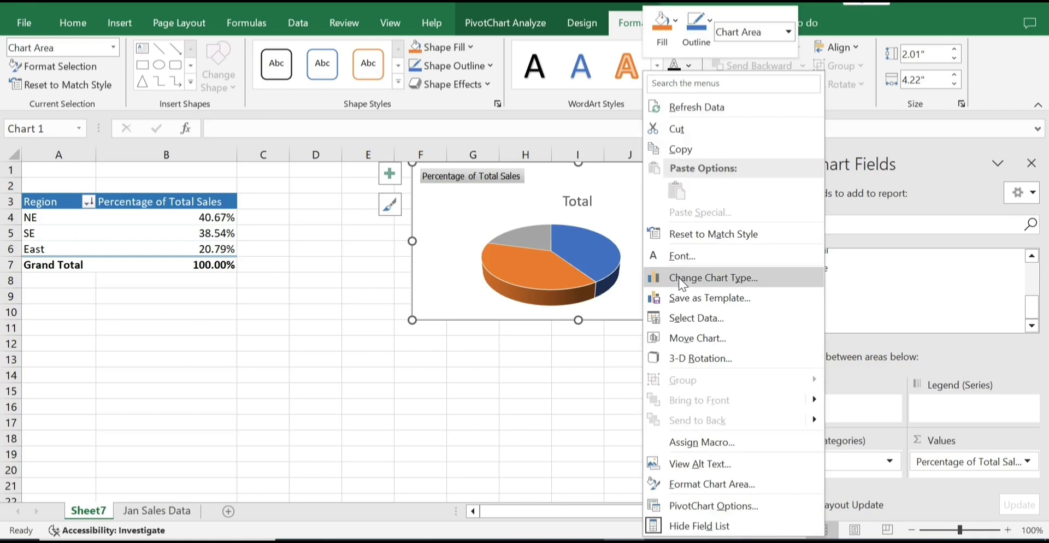
click(695, 487)
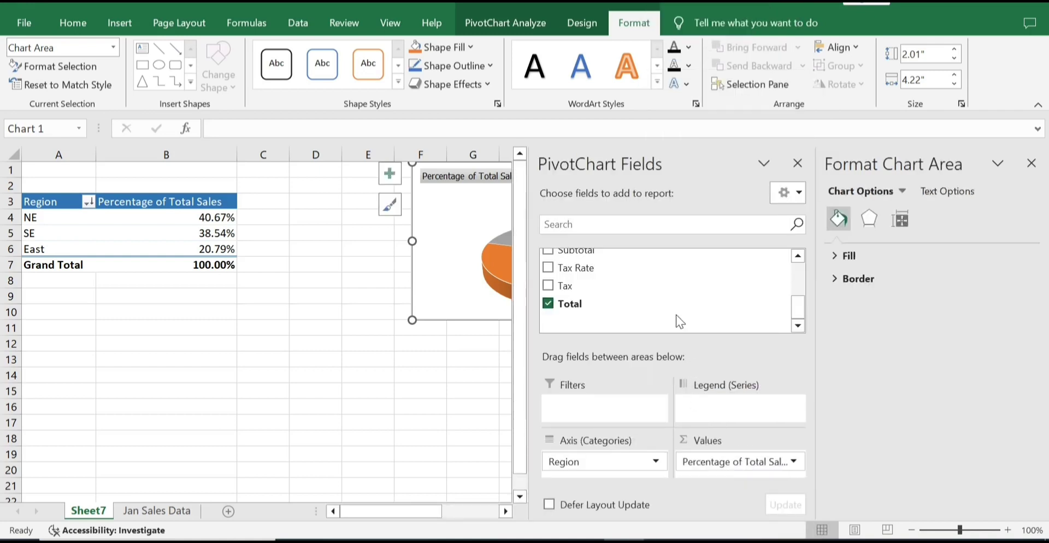
click(834, 255)
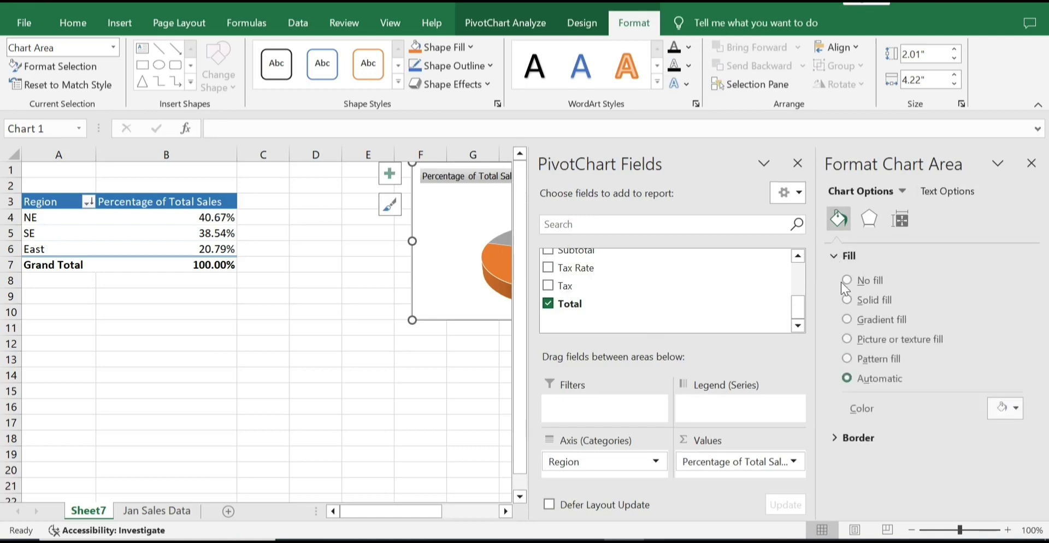
click(1030, 163)
click(1030, 164)
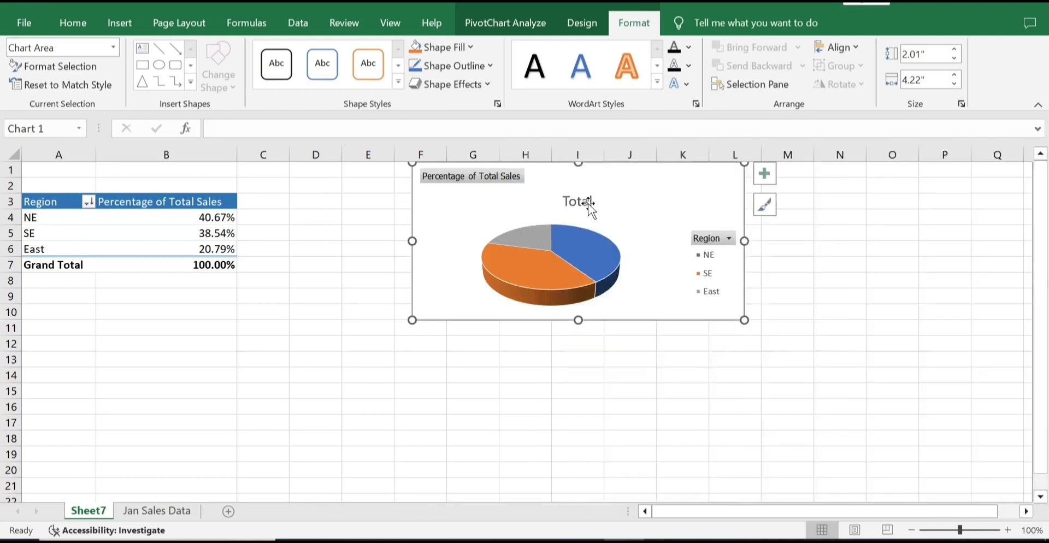
Change the pie chart's title to Region Wise Sales
click(586, 203)
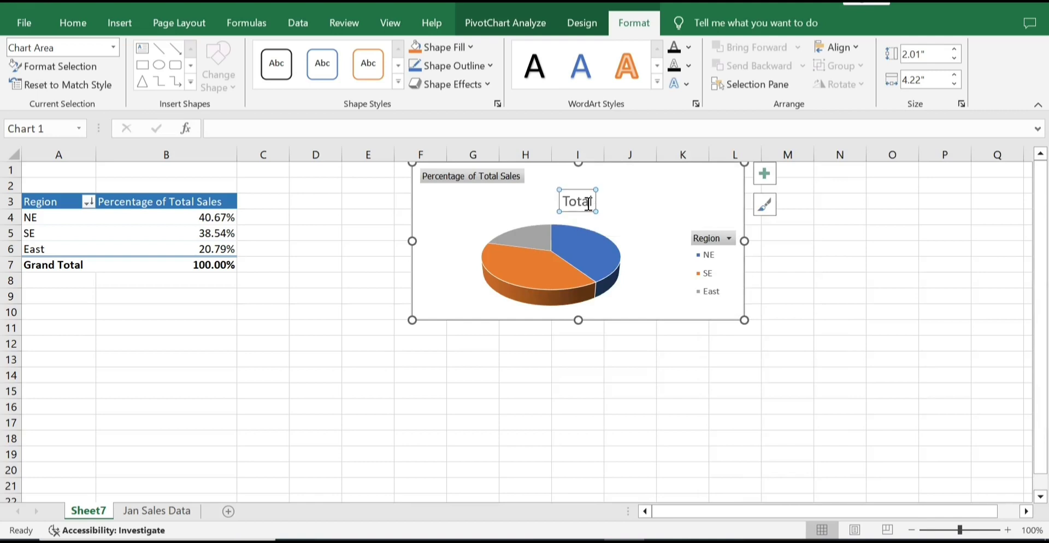
click(634, 314)
click(583, 202)
drag(565, 200, 595, 202)
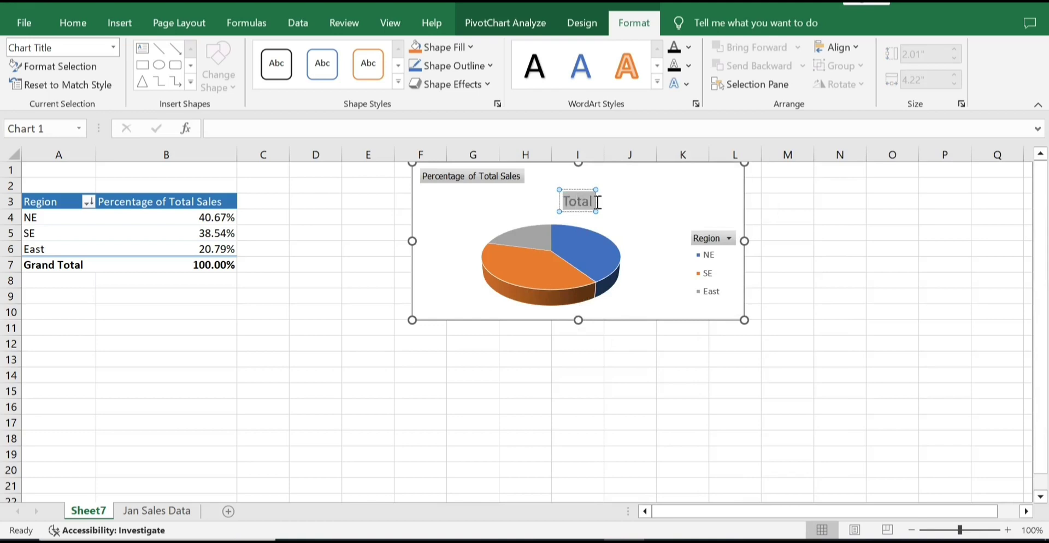
key(Delete)
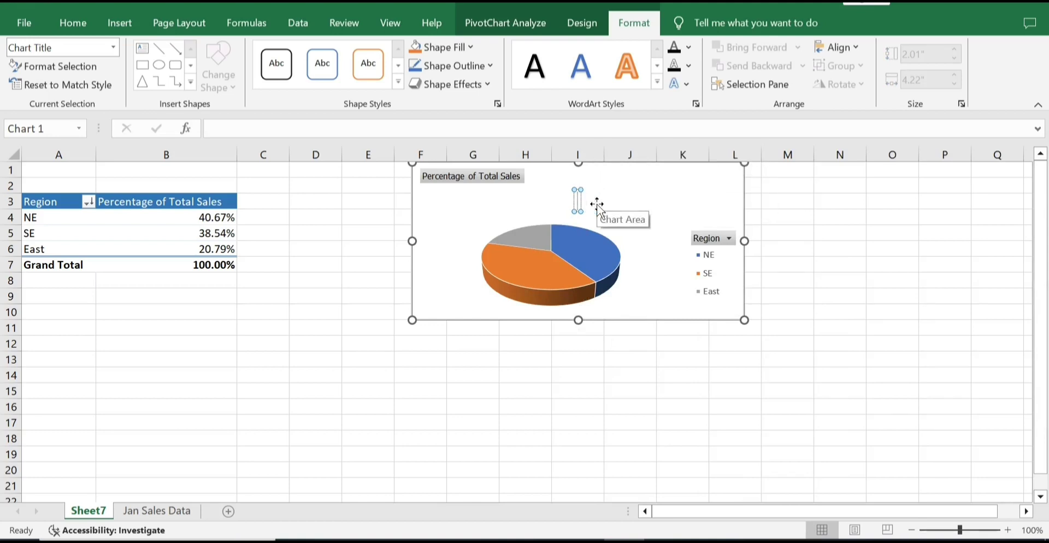
text(Regi)
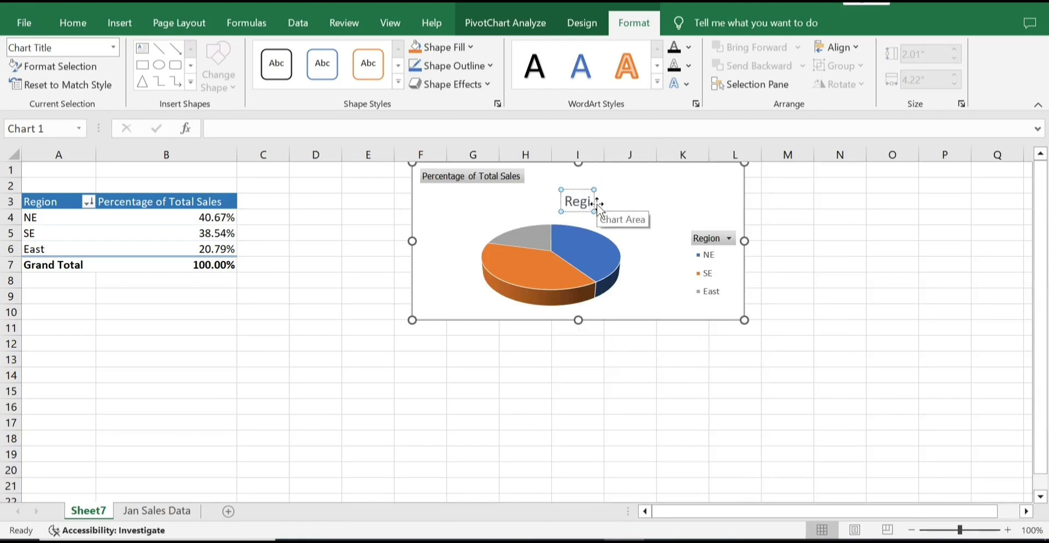
text(on Wise)
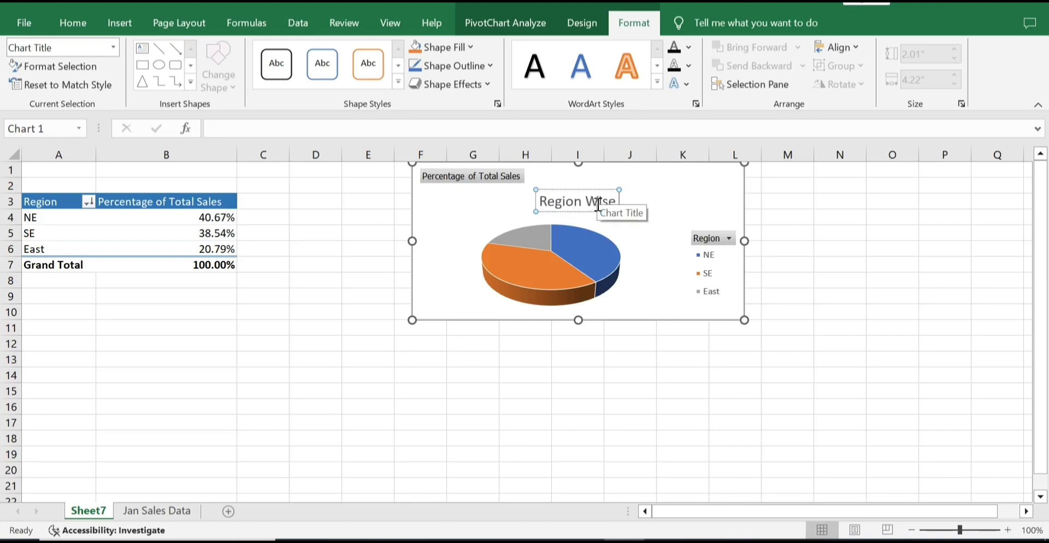
text( Sales)
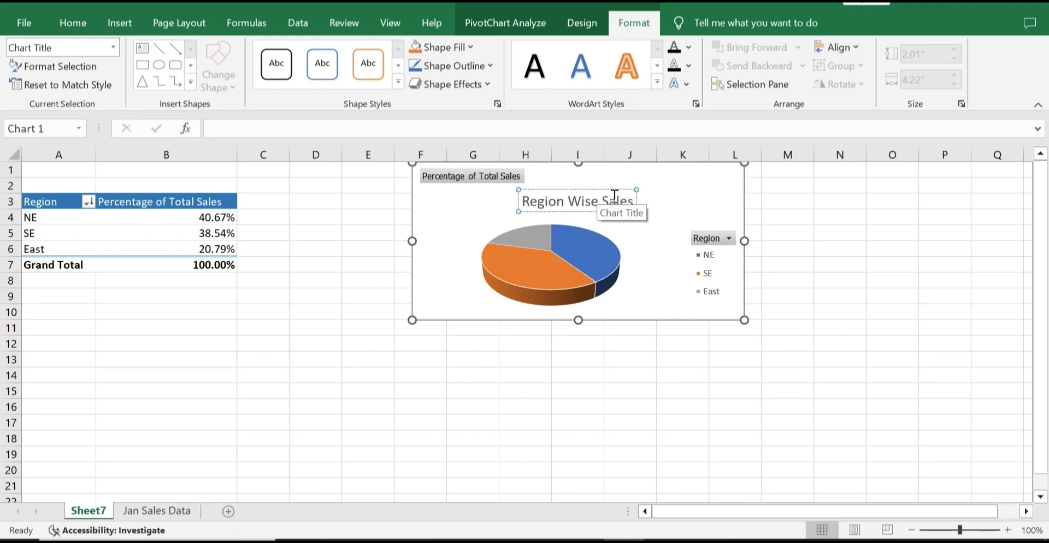
click(663, 218)
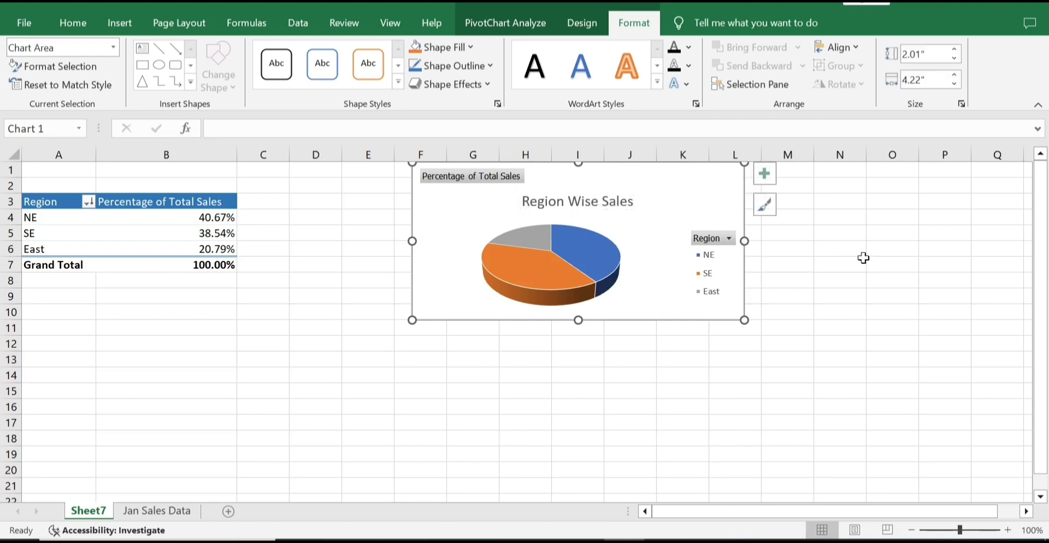
Try several WordArt styles on the Region Wise Sales chart title and undo them
click(613, 204)
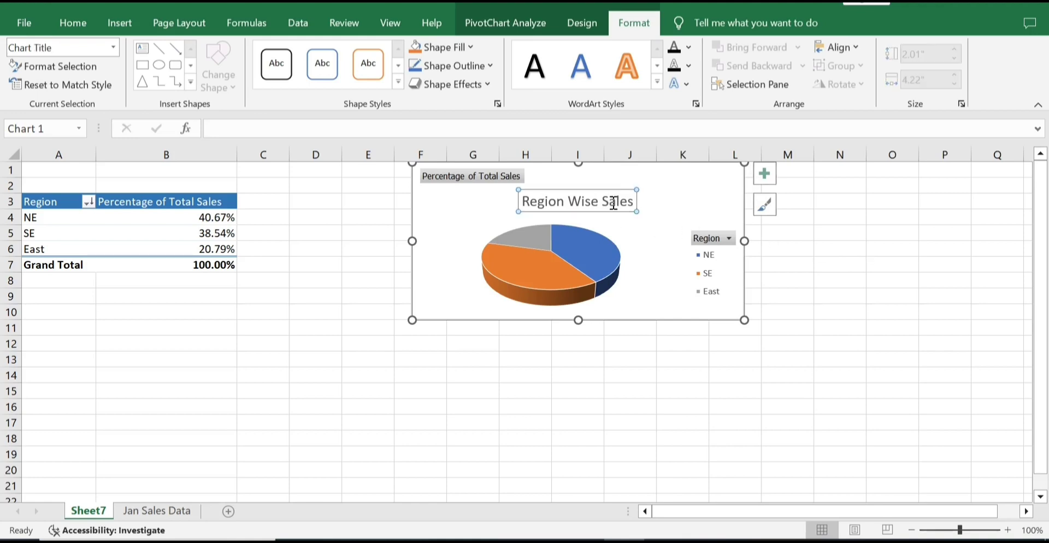
click(627, 65)
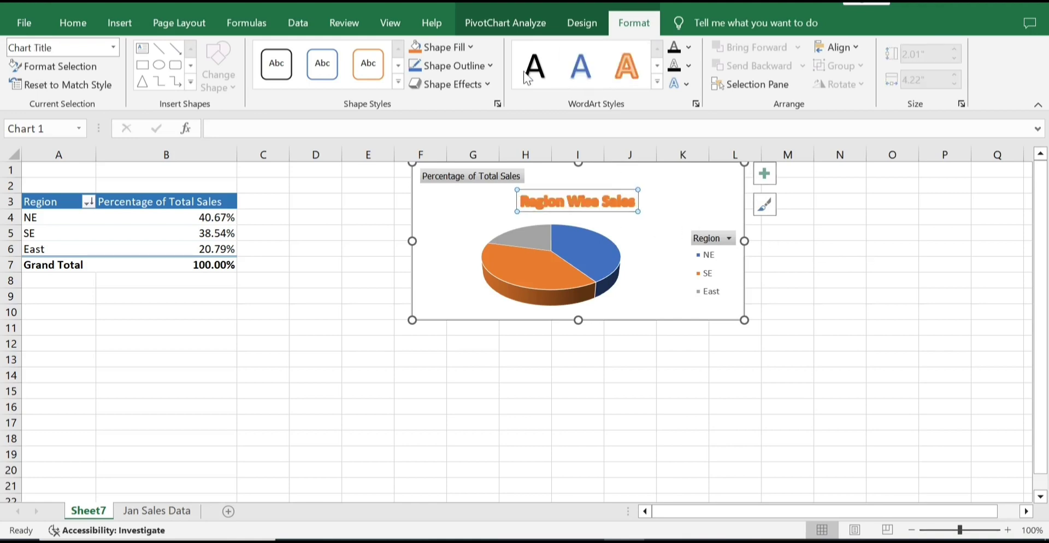
click(532, 78)
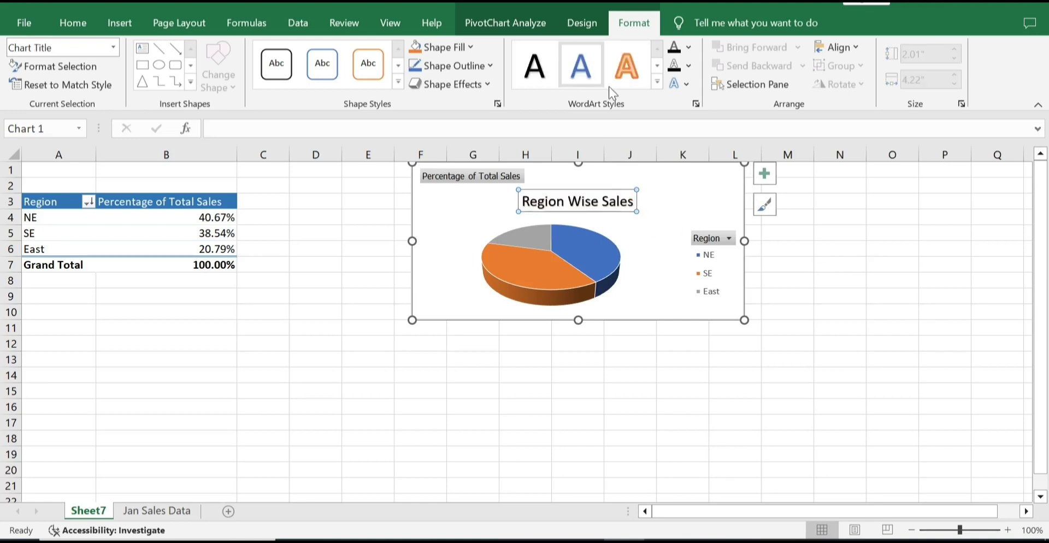
click(657, 84)
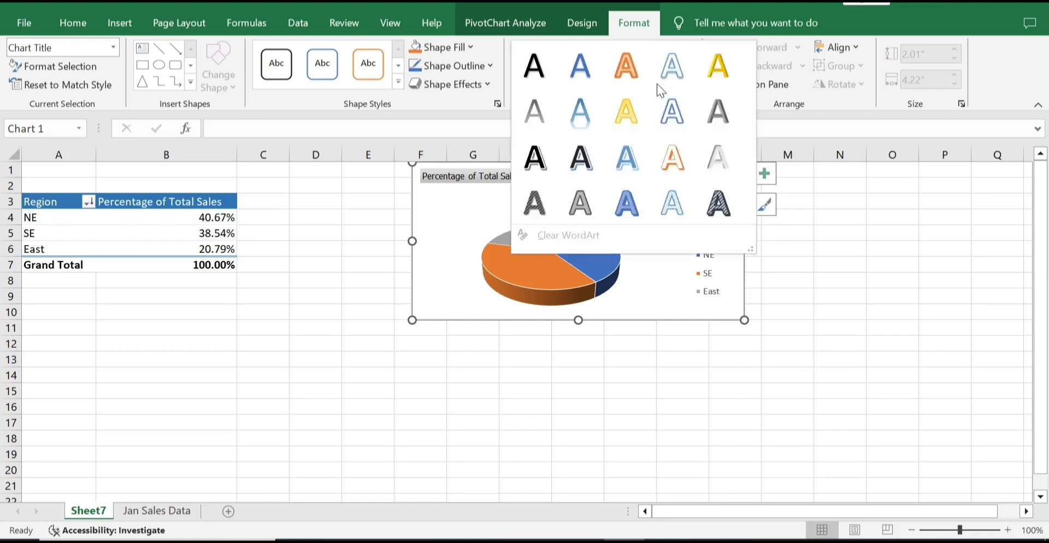
click(538, 214)
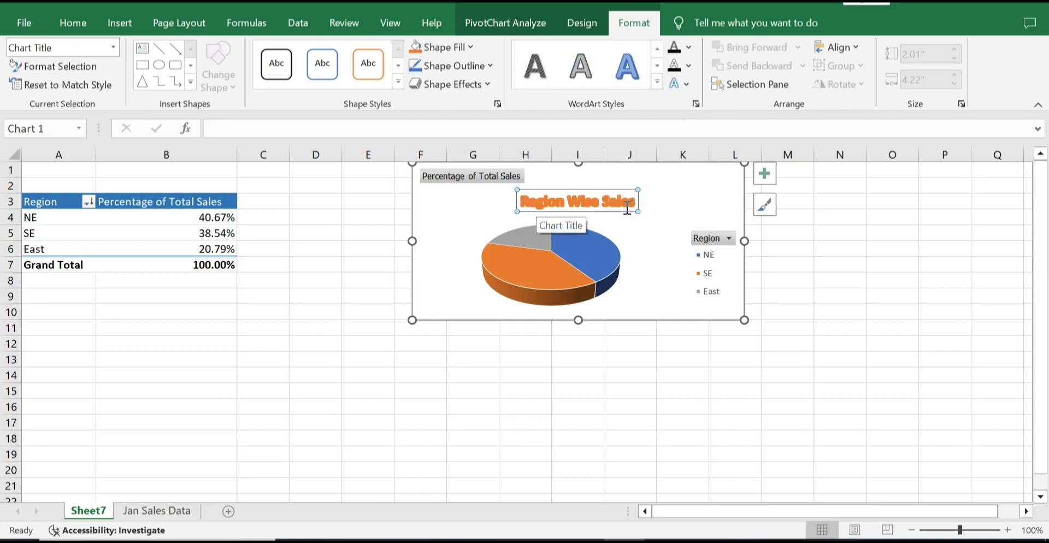
key(ctrl+z)
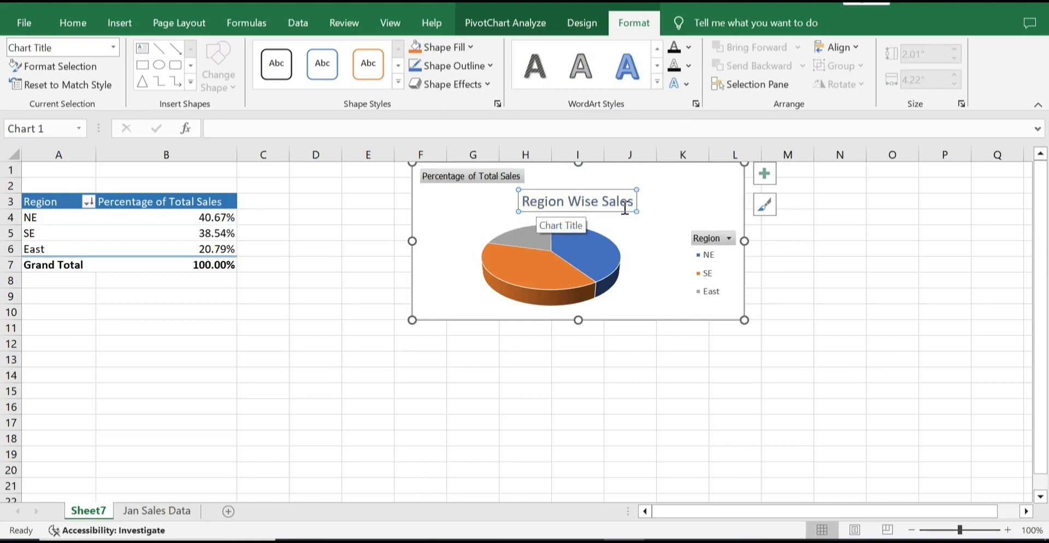
click(656, 212)
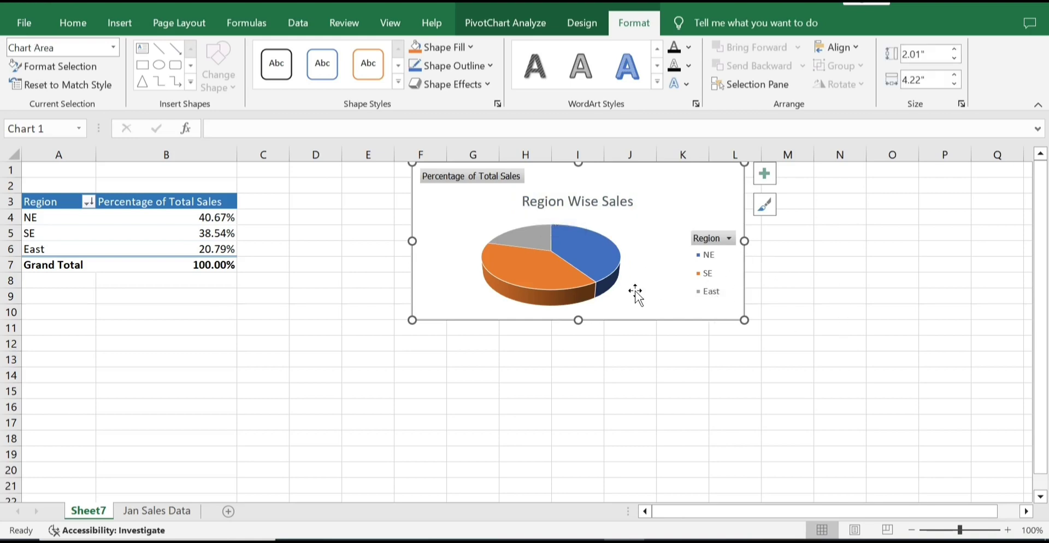
click(558, 426)
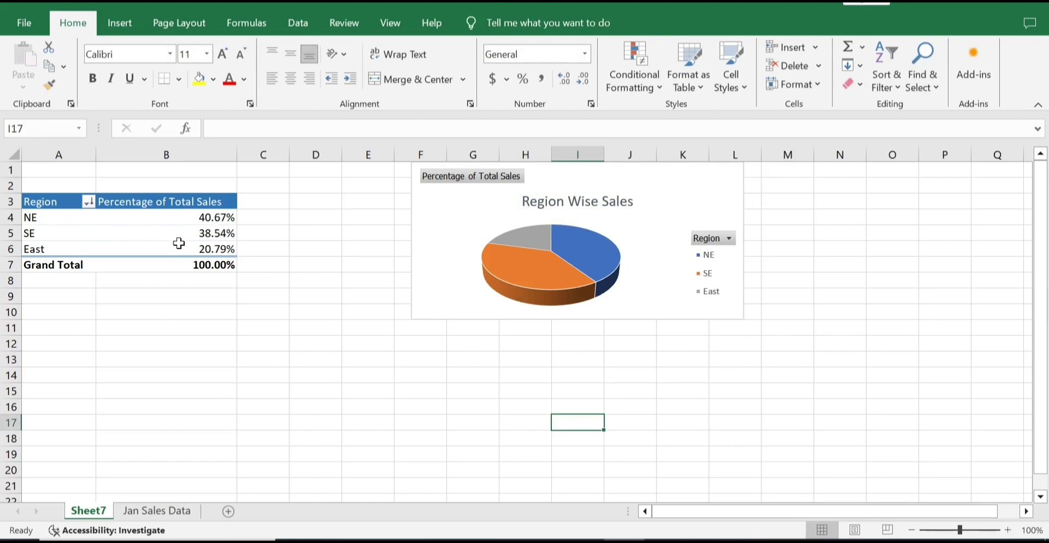
Move the pie chart farther from the pivot table so it spans about columns G to N
mouse_move(179, 243)
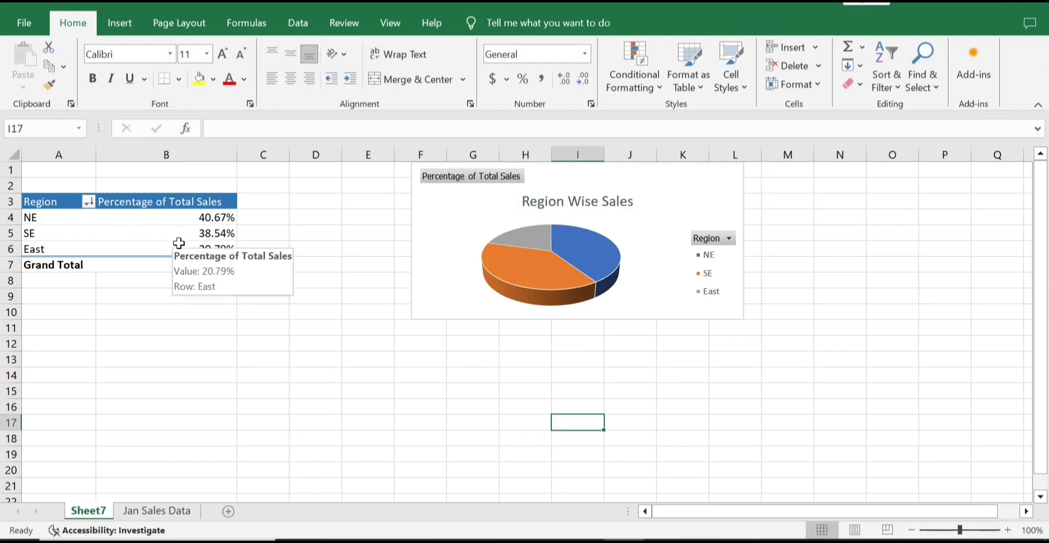
click(132, 241)
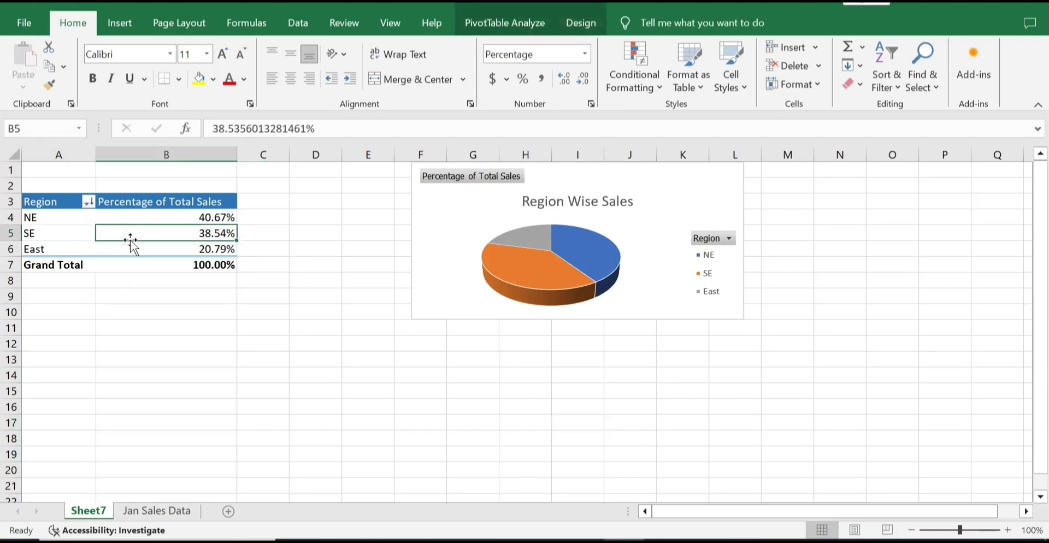
click(434, 251)
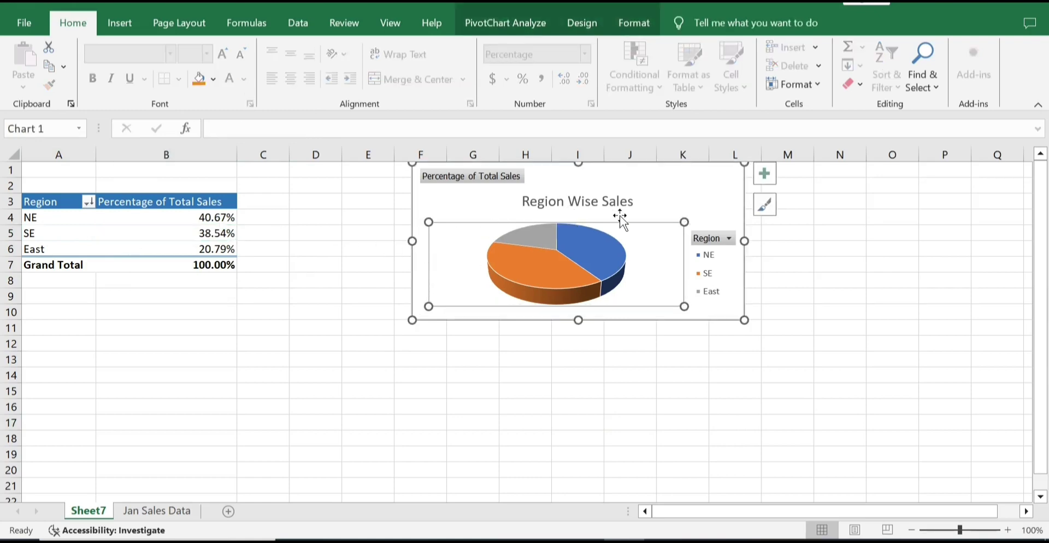
click(676, 190)
drag(686, 180, 758, 180)
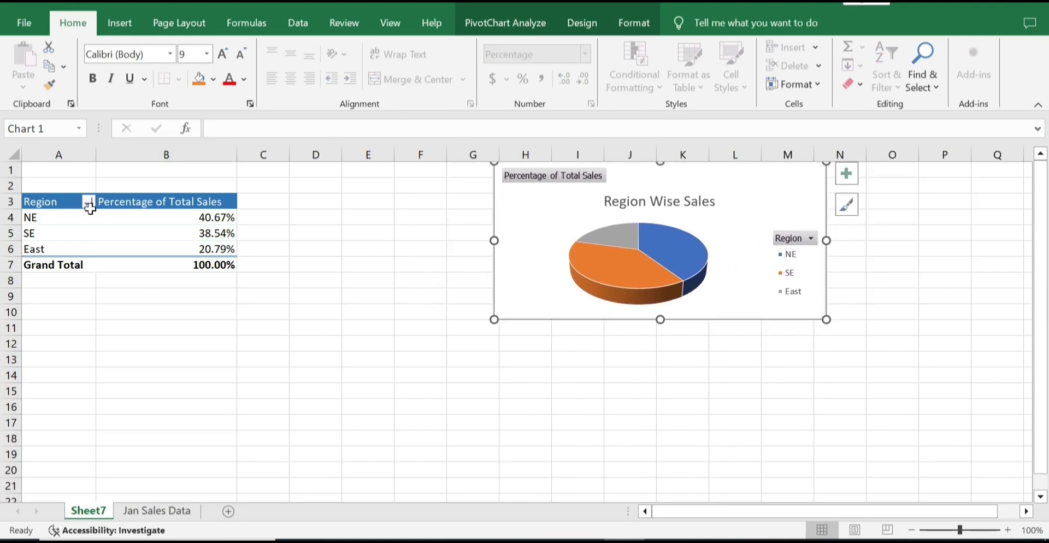
Insert Date and Department slicers for the pivot table
click(171, 234)
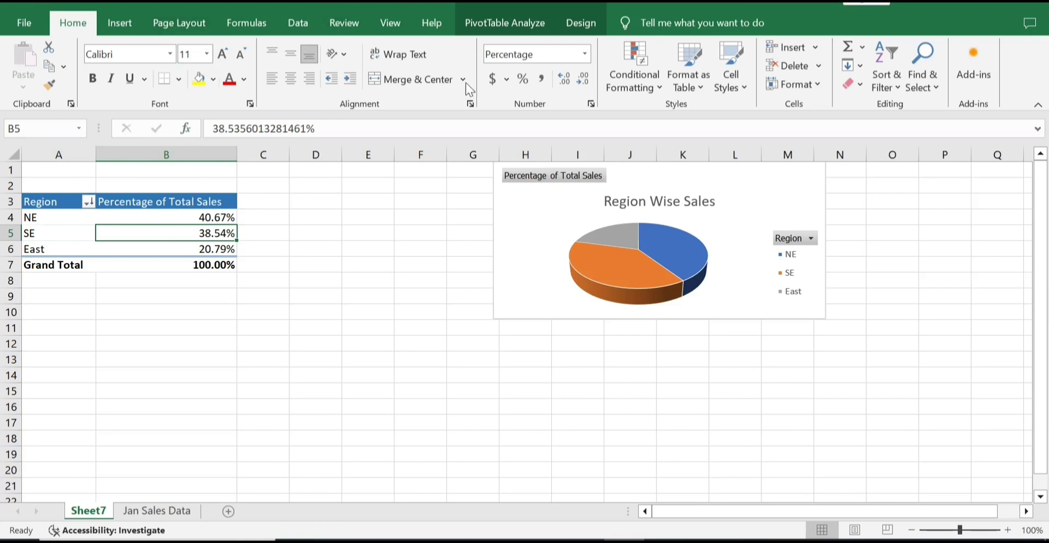
click(526, 28)
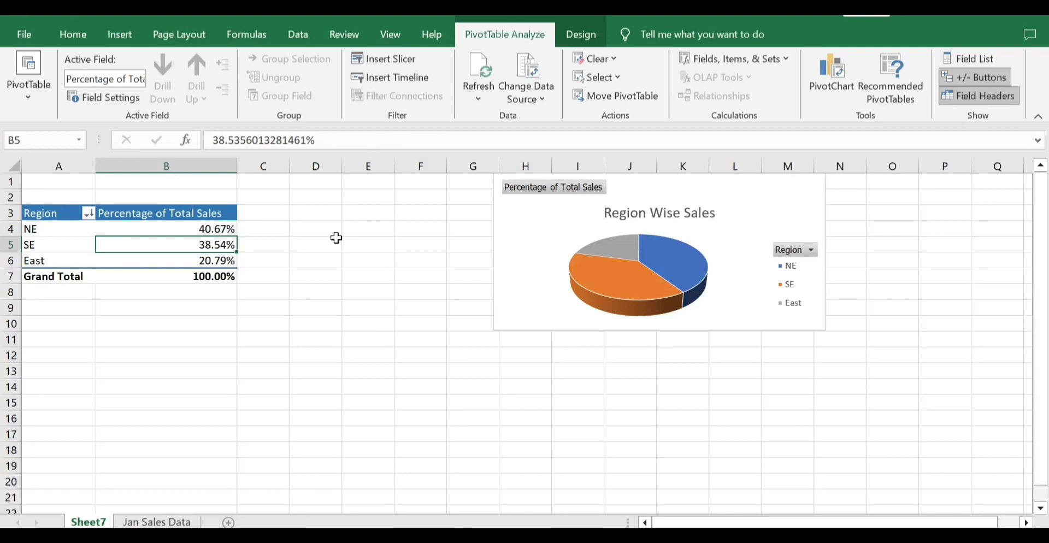
click(72, 236)
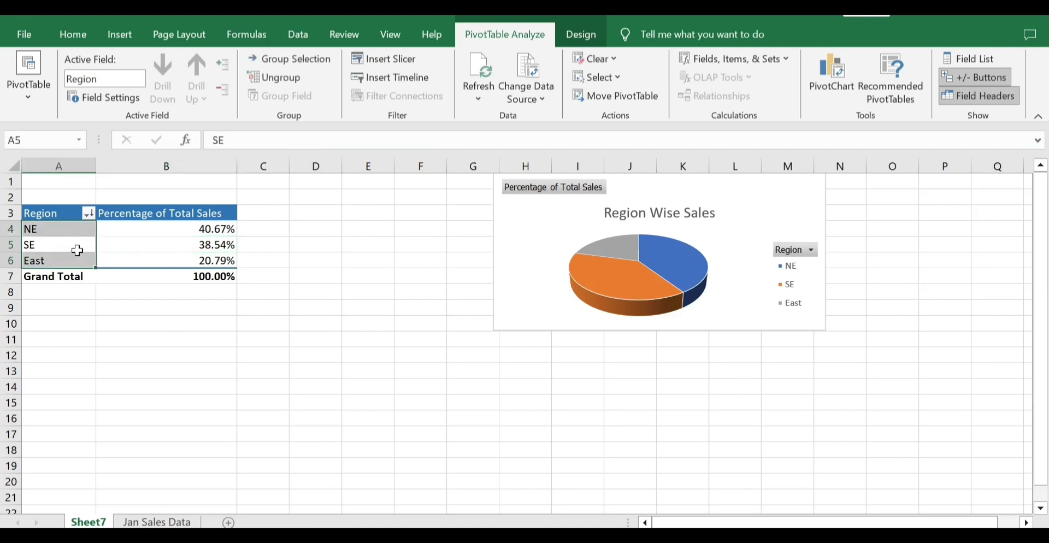
click(77, 251)
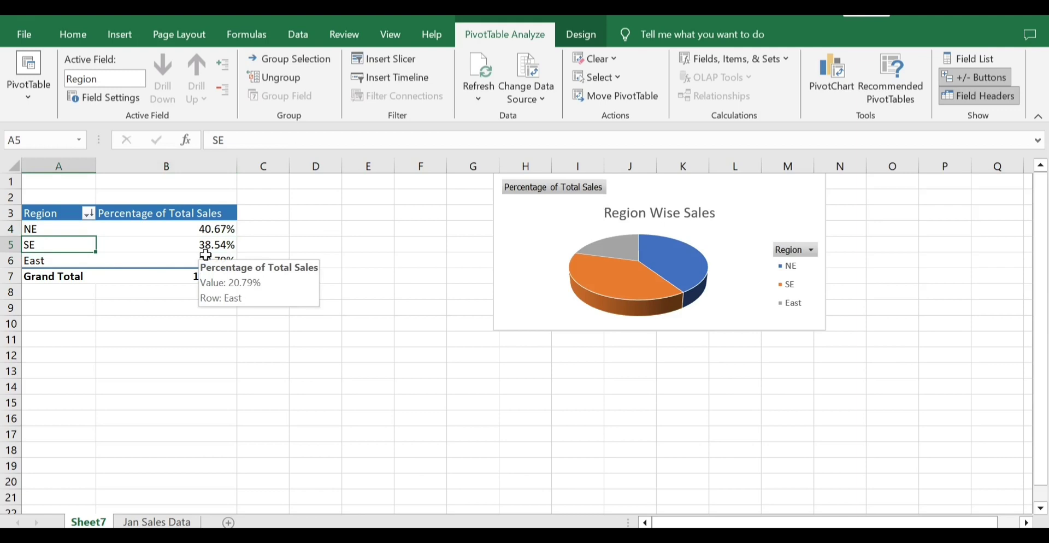
click(399, 62)
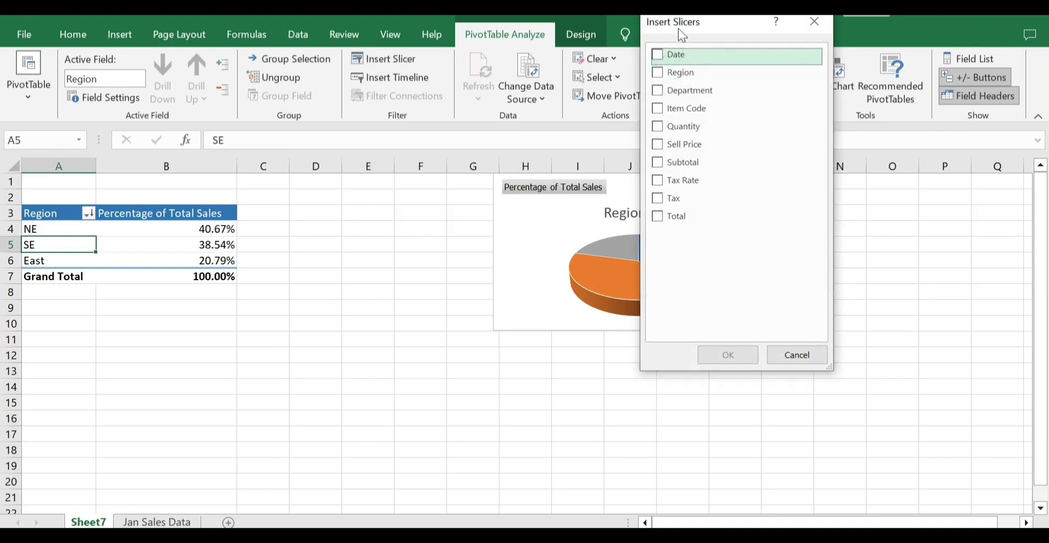
click(662, 91)
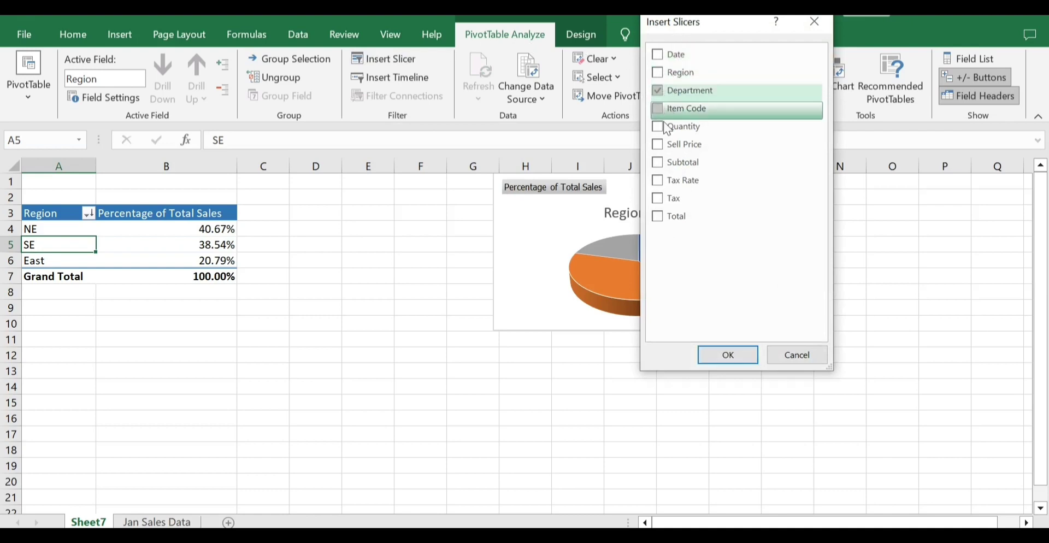
click(661, 54)
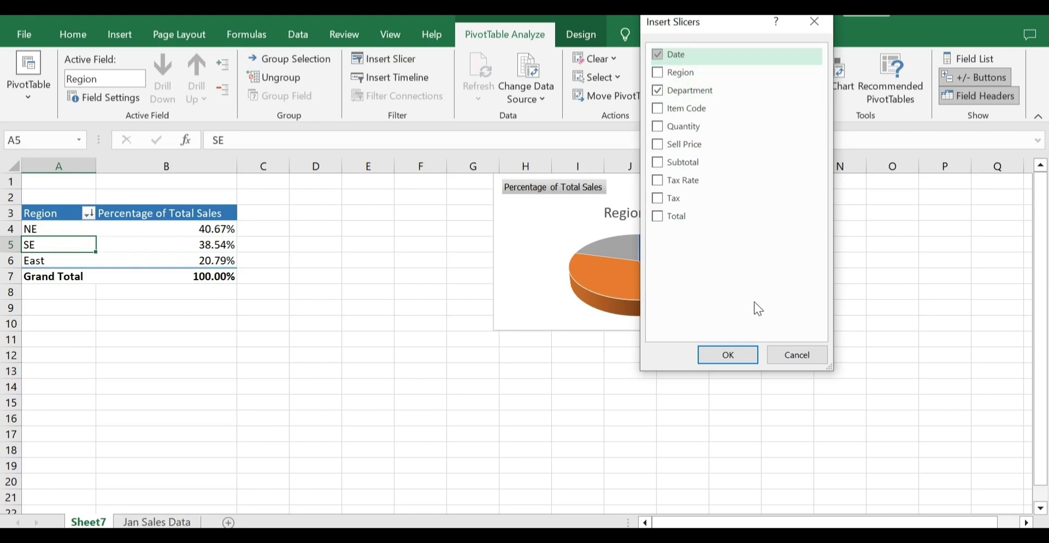
click(729, 356)
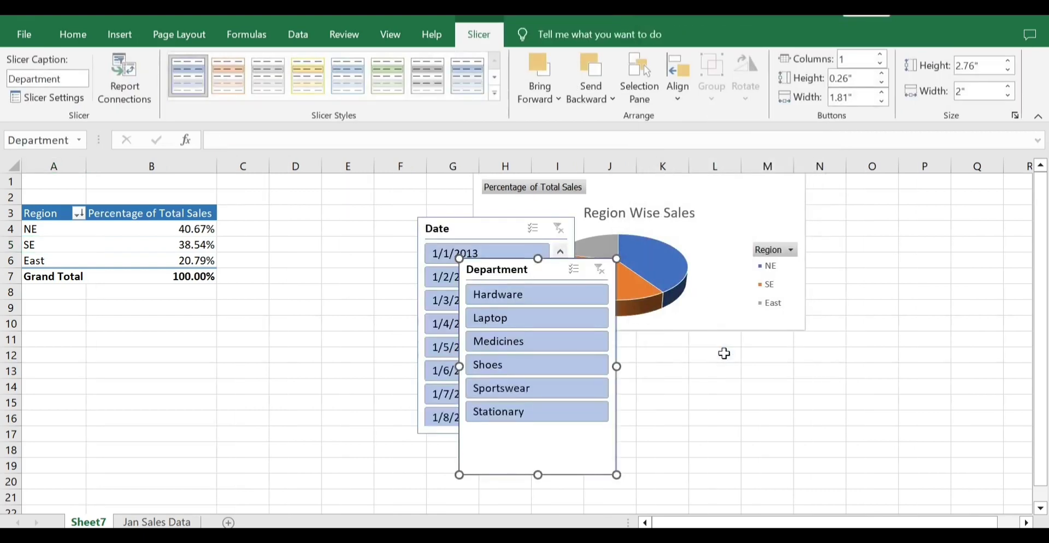
Separate the slicers, placing Department with its upper corner near cell C8 and Date beside it near F4
drag(518, 278, 296, 216)
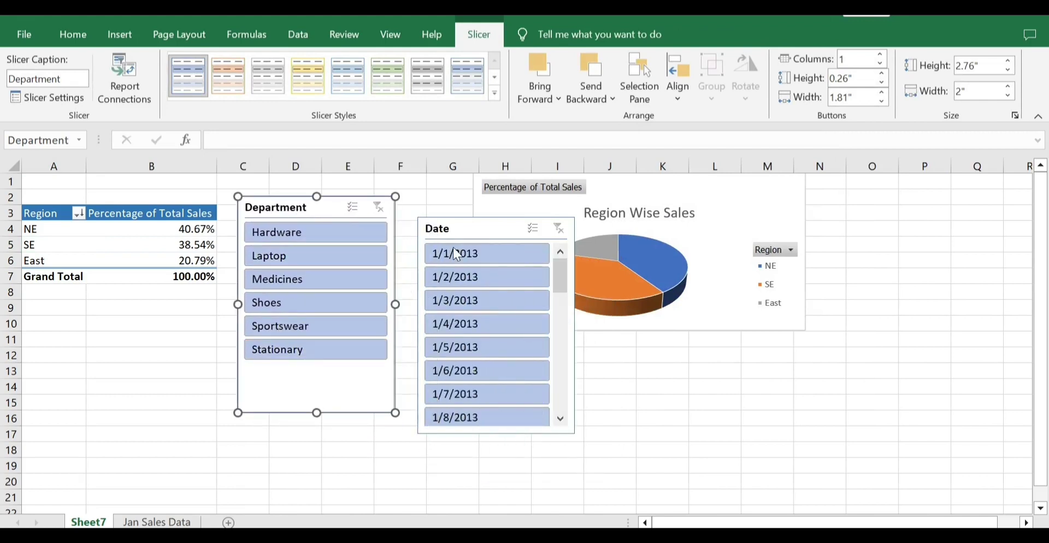
drag(461, 229, 443, 214)
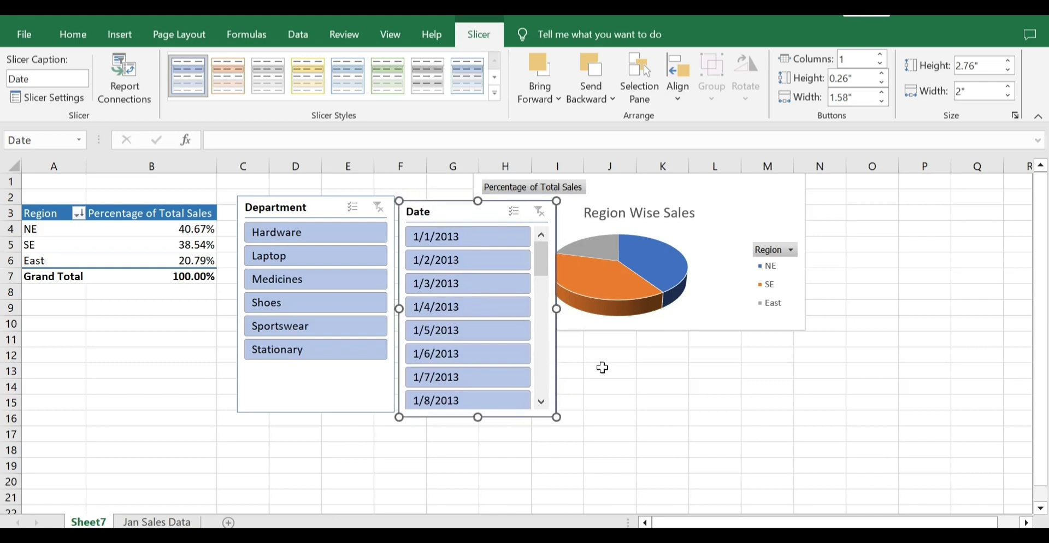
click(163, 353)
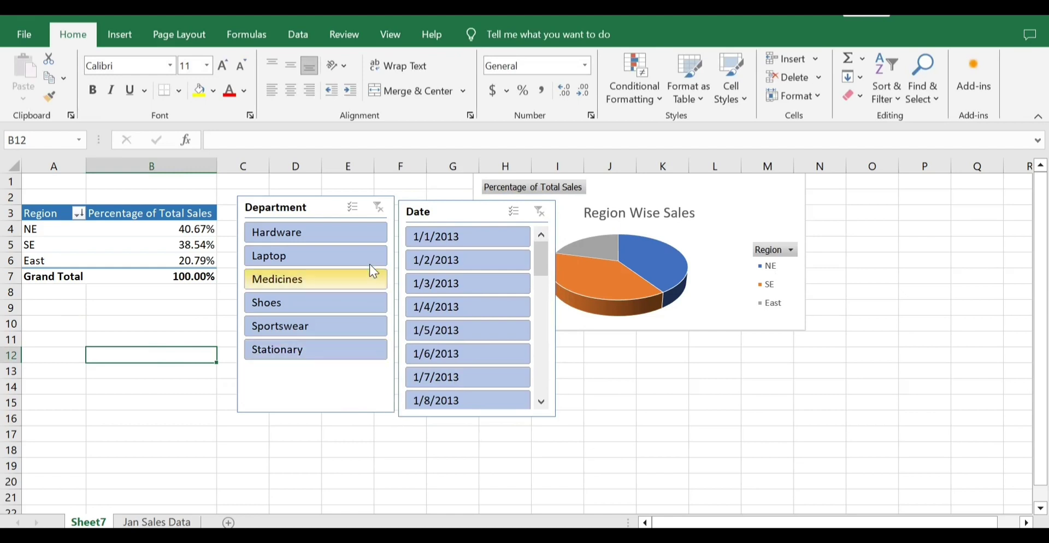
drag(317, 207, 306, 299)
click(425, 212)
drag(425, 211, 409, 238)
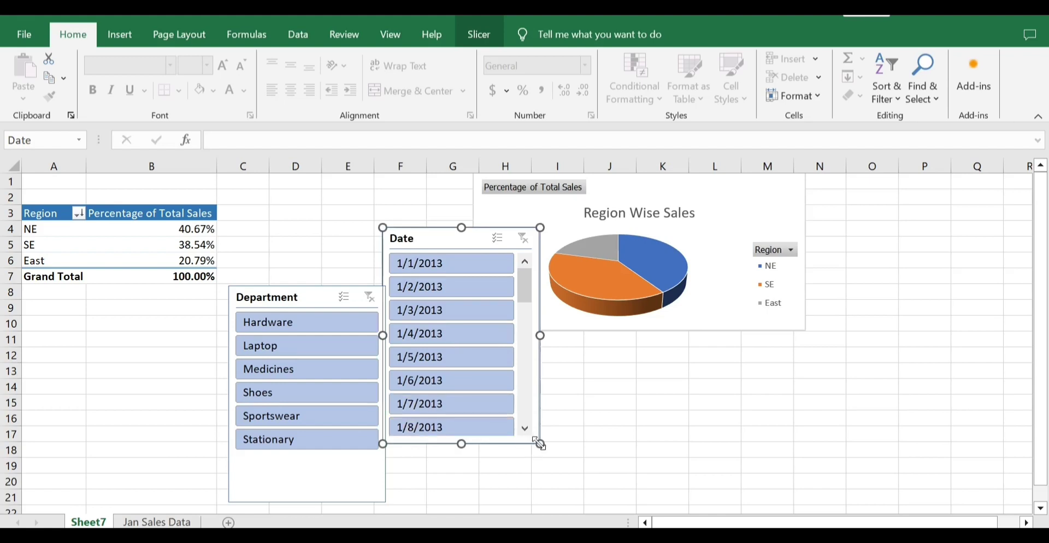
Shrink the Date slicer slightly and move the pie chart away from it, across about columns J to P
drag(539, 443, 530, 419)
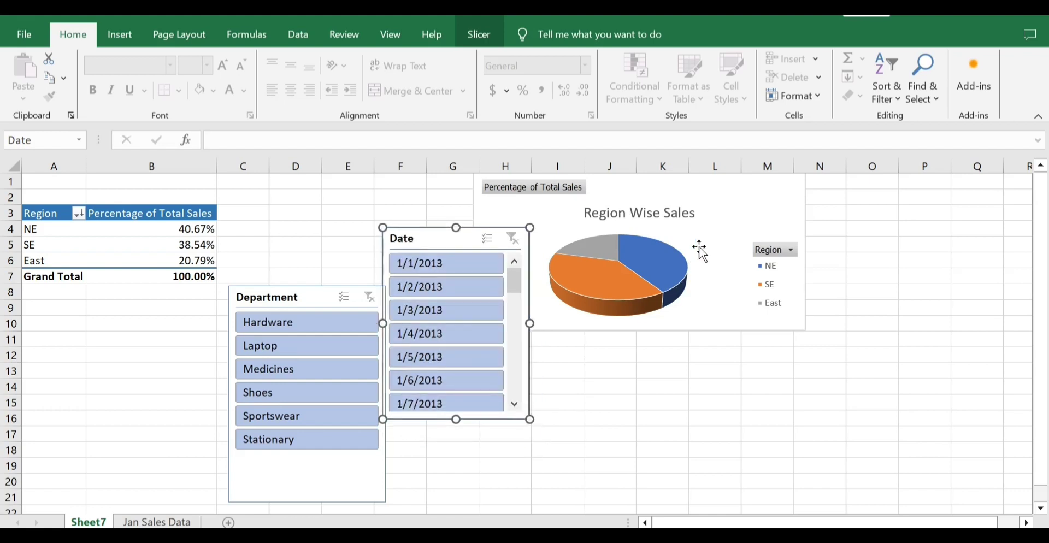
click(729, 204)
drag(732, 200, 862, 200)
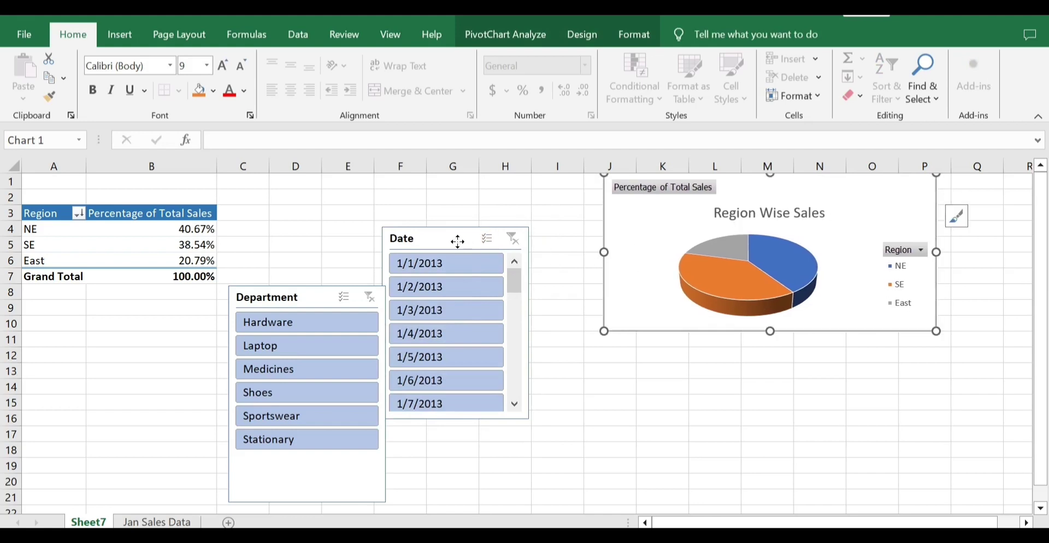
Arrange the slicers side by side between the pivot table and chart, with Date starting near G1 and Department near C1
drag(459, 241, 511, 196)
drag(299, 297, 328, 192)
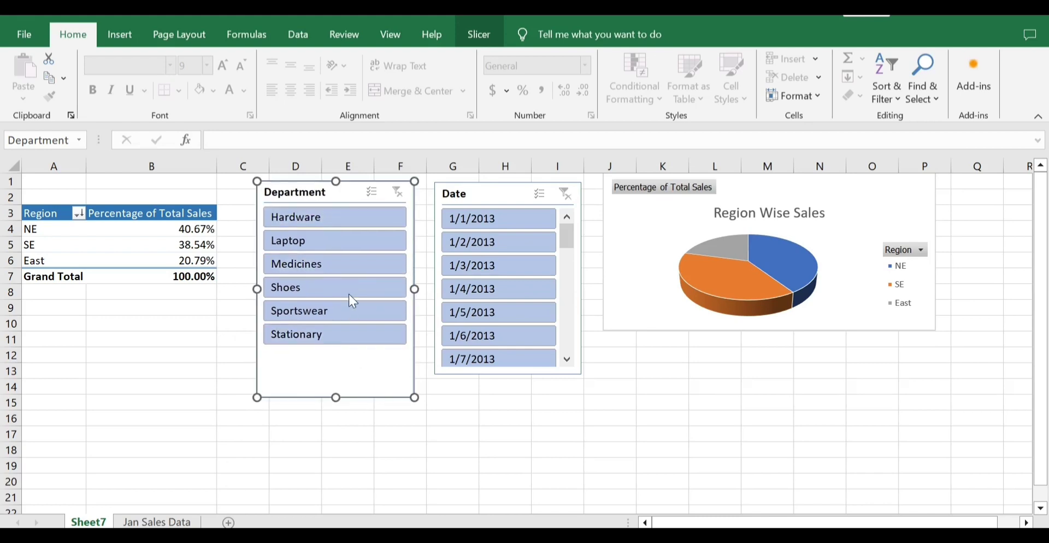
click(478, 413)
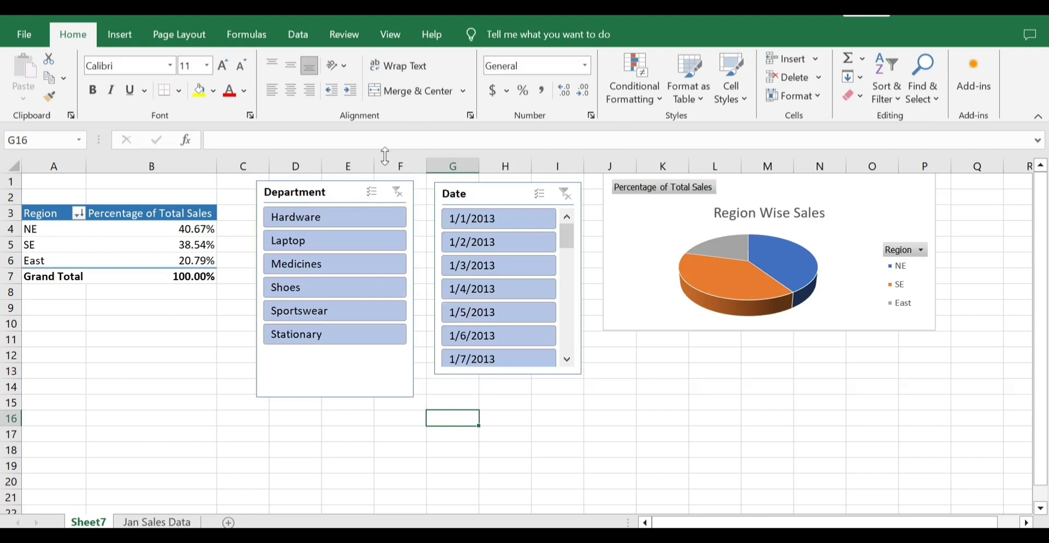
Filter the pivot table by one department at a time: Medicines, Hardware, Stationary, Sportswear, and Medicines again
click(347, 379)
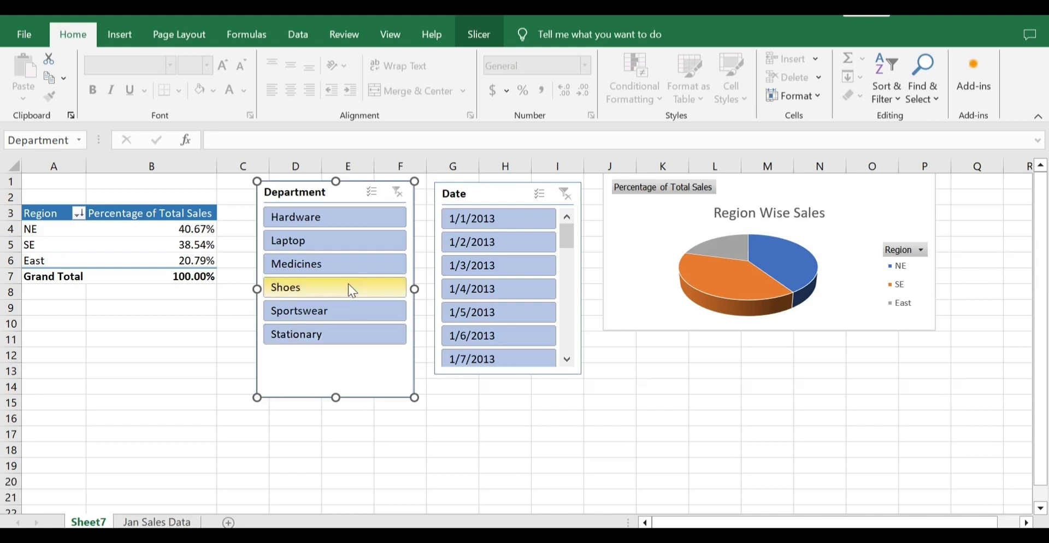
click(301, 267)
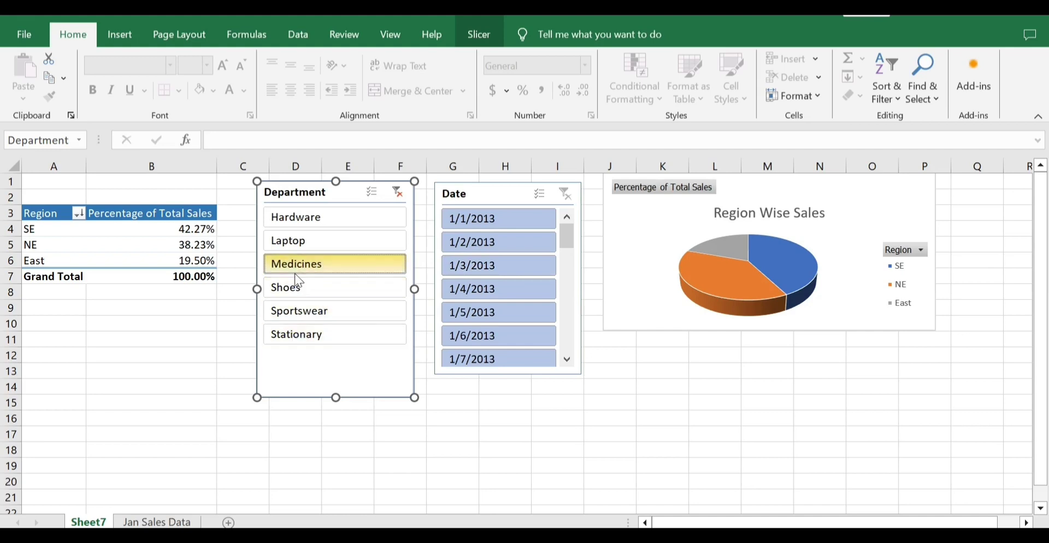
click(331, 221)
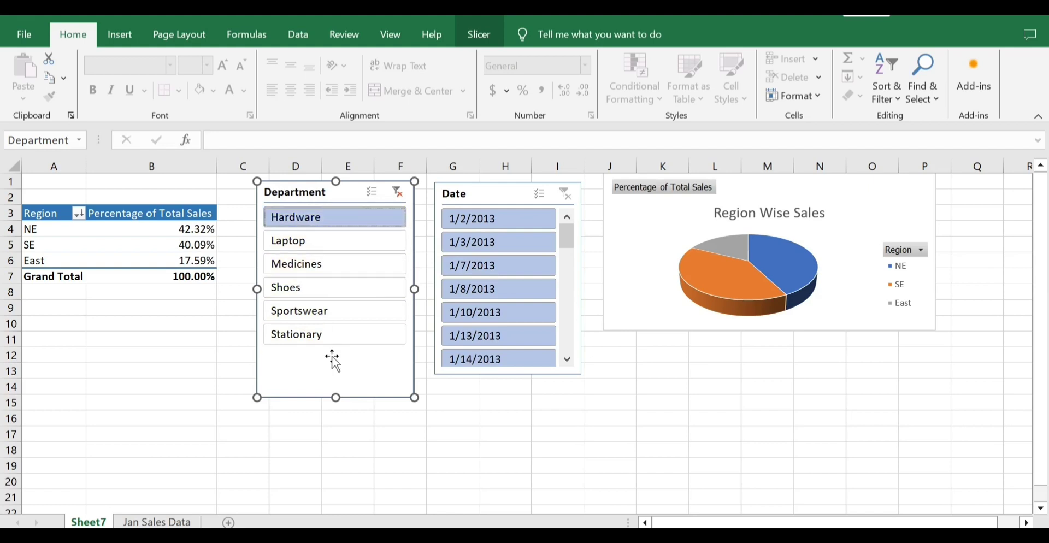
click(330, 339)
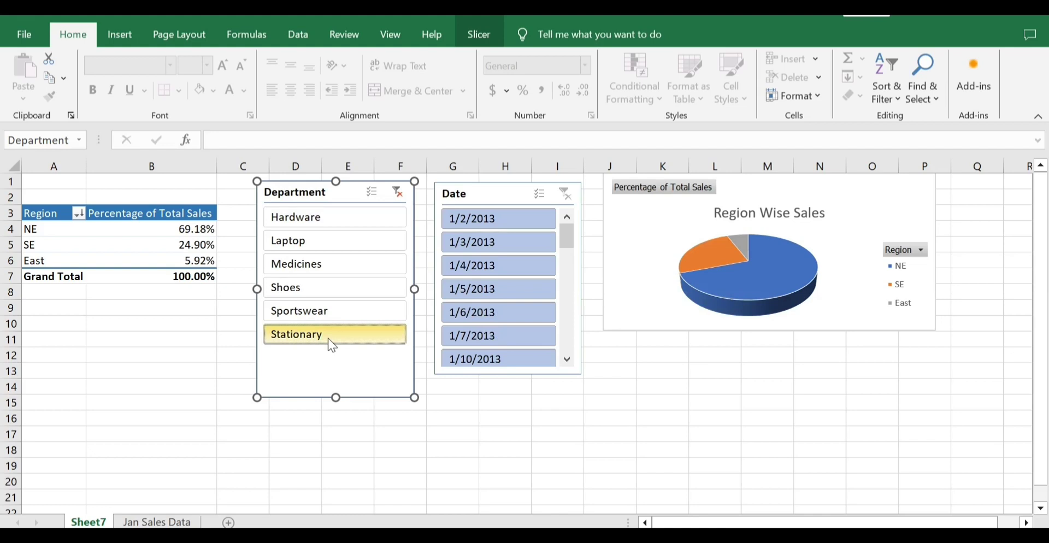
click(332, 312)
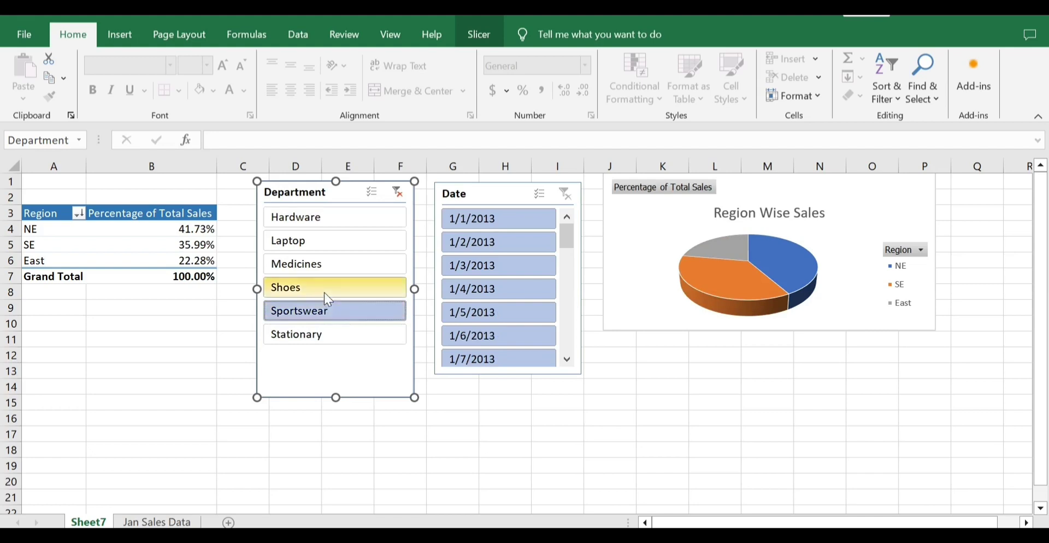
click(337, 265)
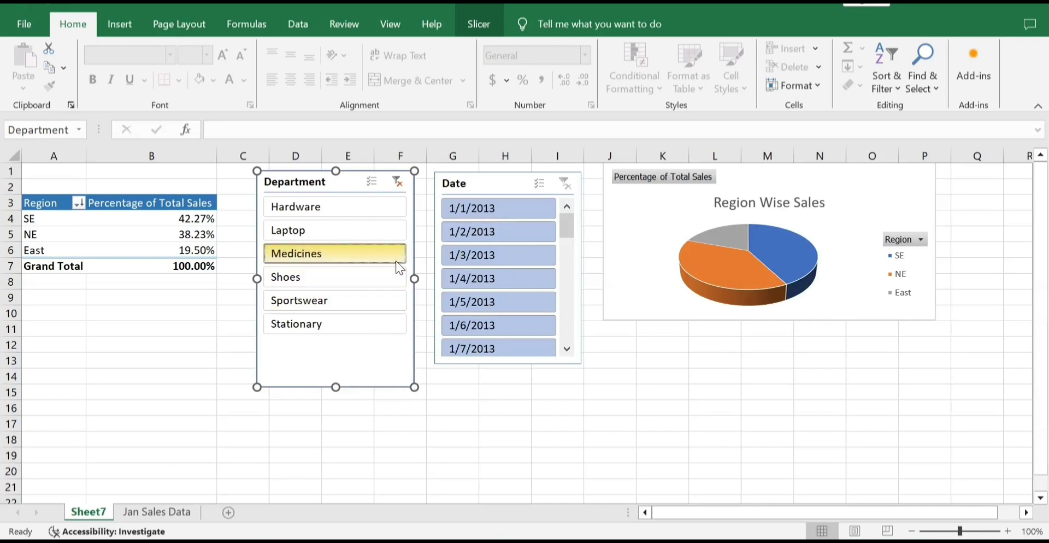
Multi-select Laptop, Hardware, Sportswear and Stationary alongside Medicines, remove Stationary and Sportswear, and turn off multi-select
click(371, 184)
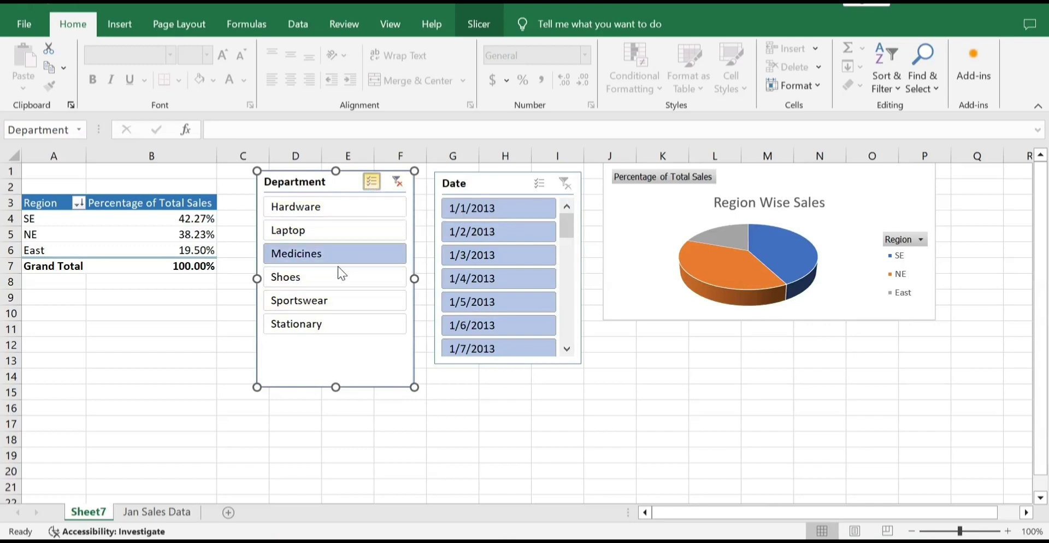
click(341, 235)
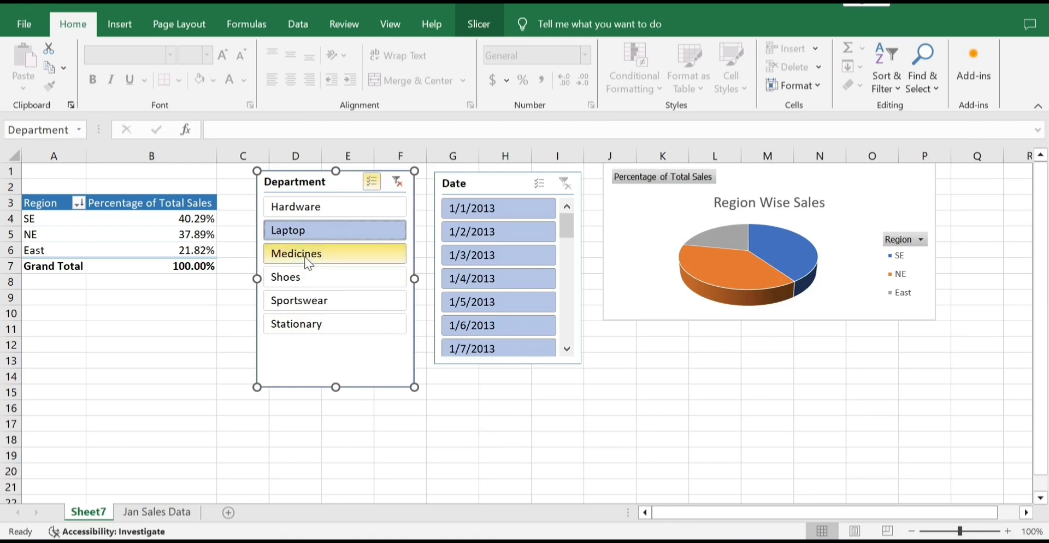
click(325, 213)
click(309, 302)
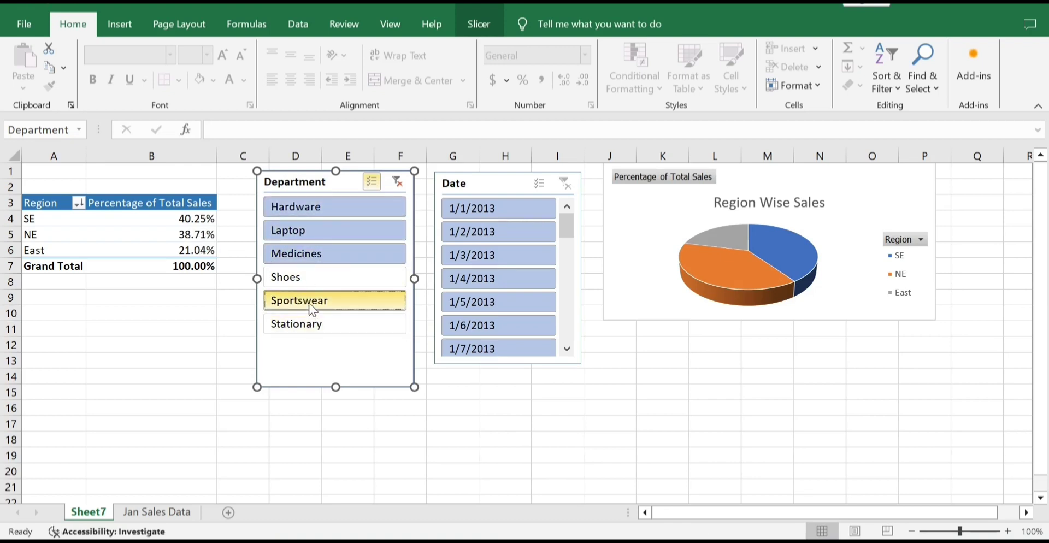
click(313, 325)
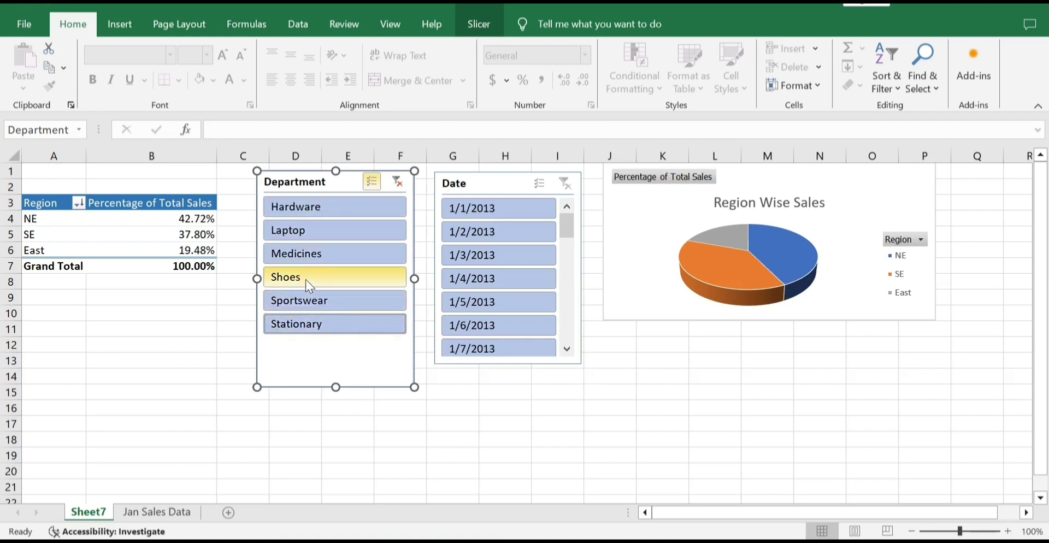
click(330, 334)
click(330, 324)
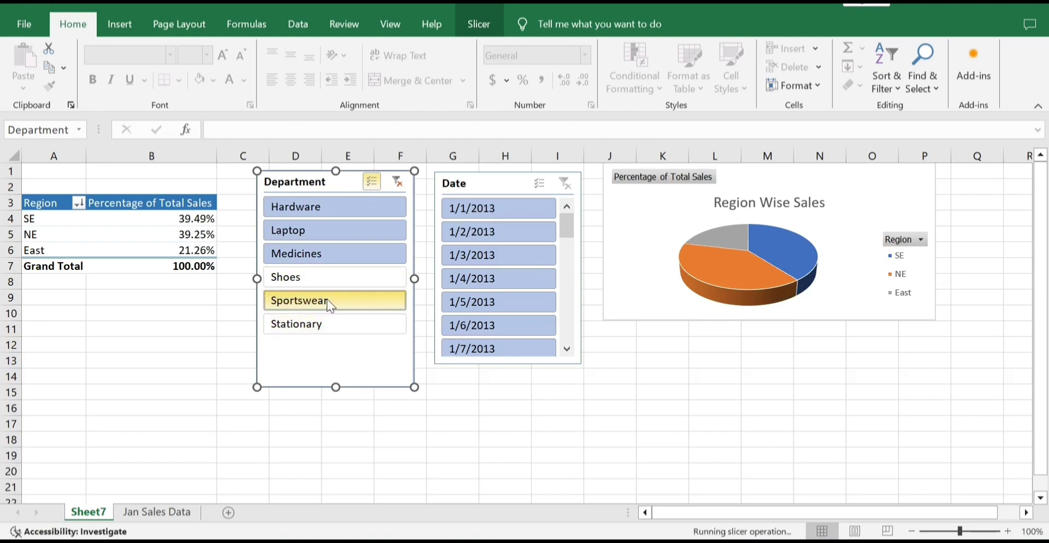
click(372, 183)
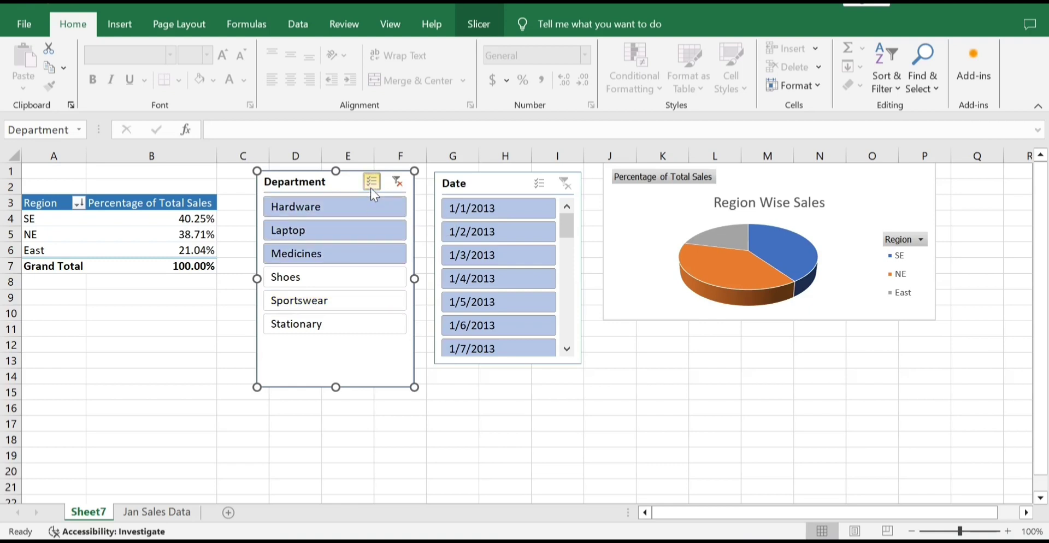
Filter by Shoes, Sportswear, Stationary, Laptop and Medicines one after another, and clear the Department slicer filter
click(320, 282)
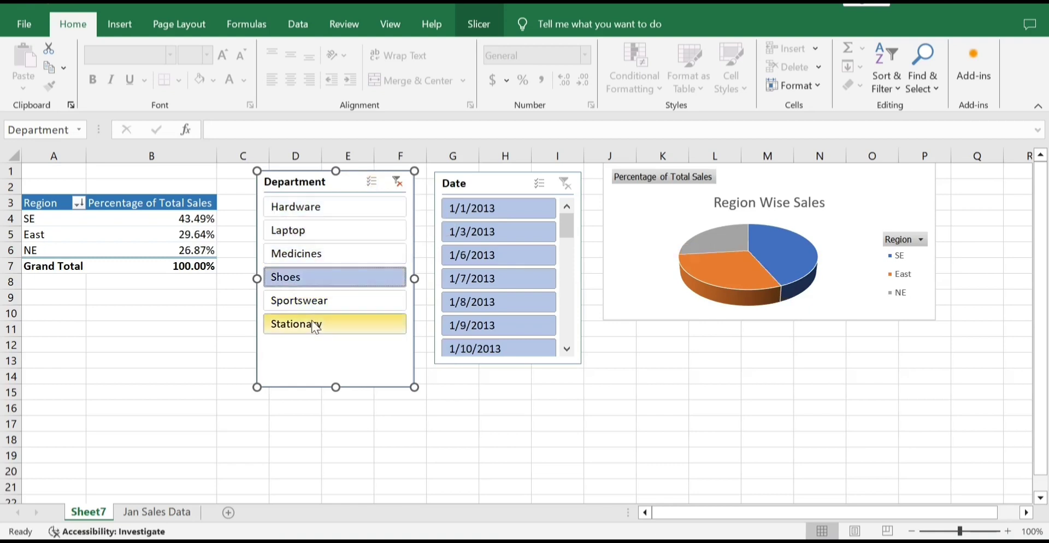
click(312, 304)
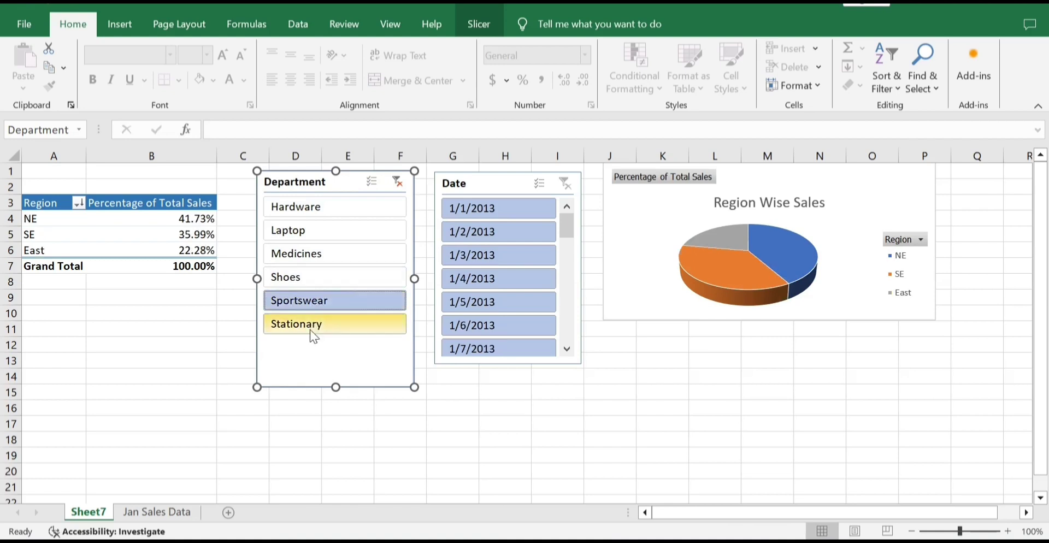
click(310, 326)
click(314, 232)
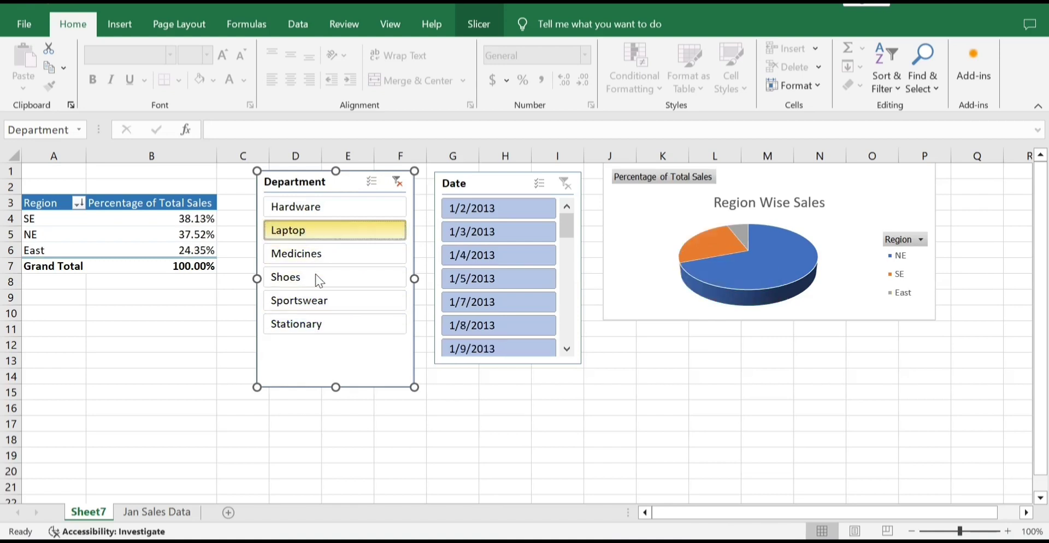
click(315, 261)
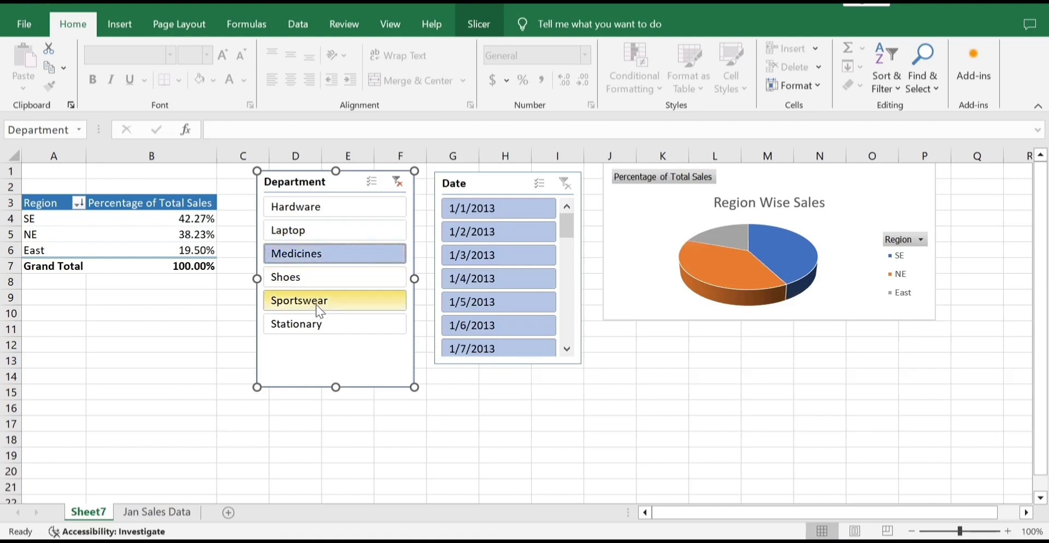
click(400, 185)
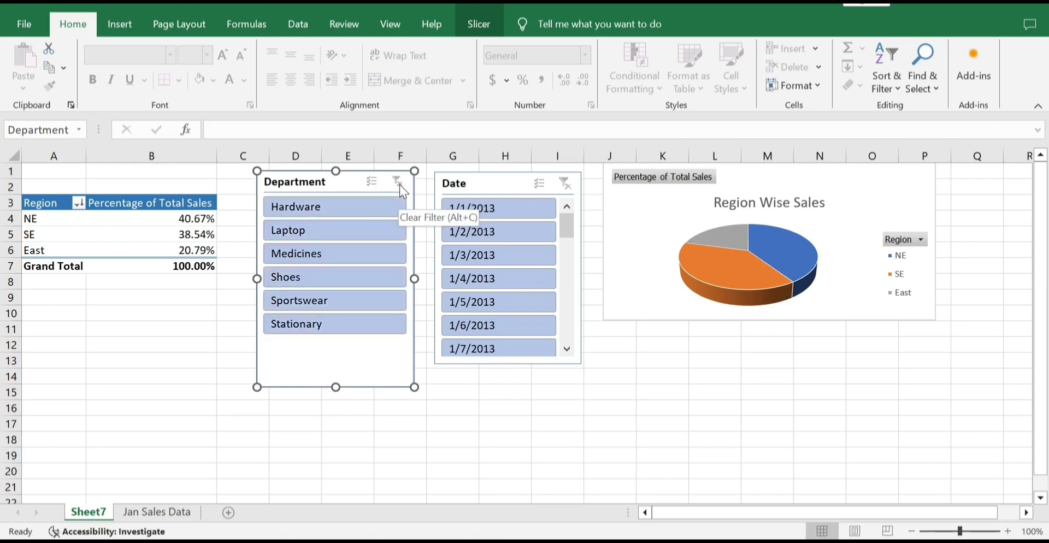
Filter the pivot table by single dates in the Date slicer: 1/14/2013, 1/12/2013, 1/15/2013 and 1/16/2013
click(460, 187)
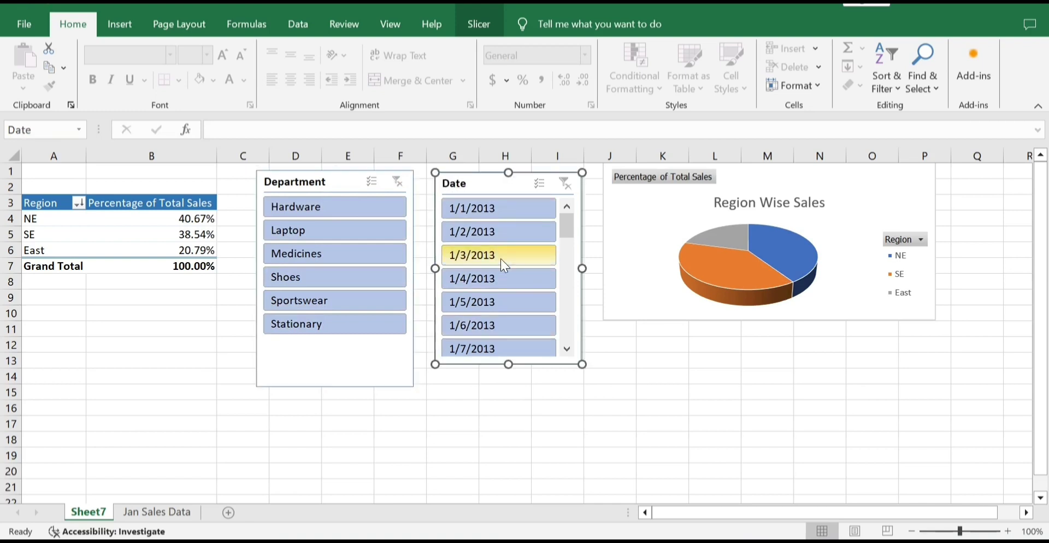
scroll(499, 260, down, 3)
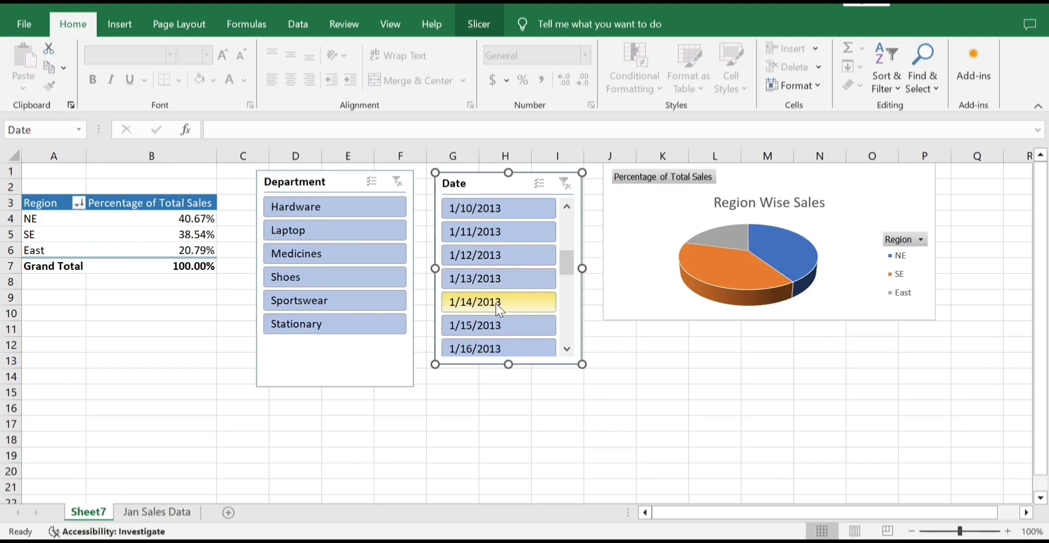
click(498, 307)
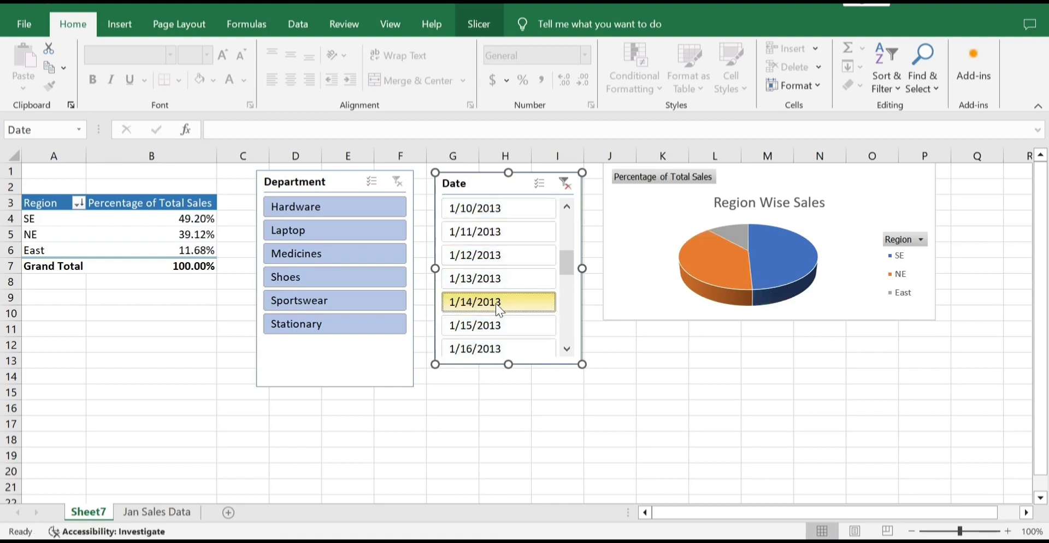
click(500, 261)
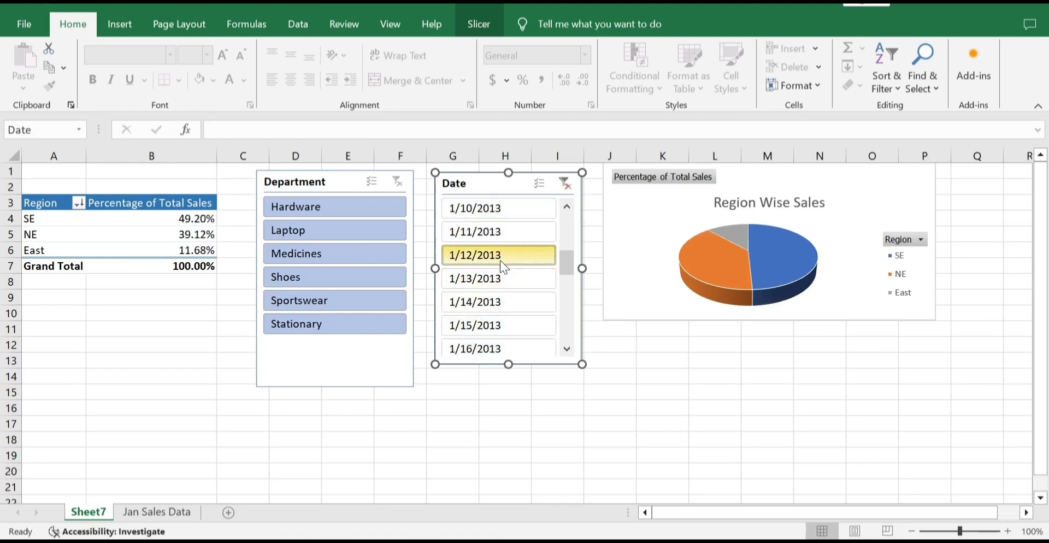
click(507, 324)
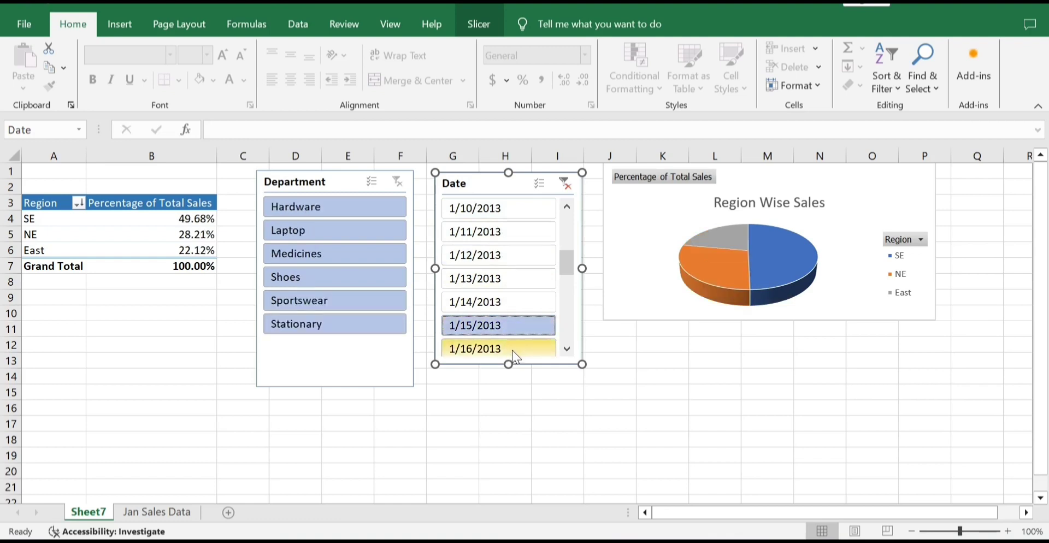
click(512, 350)
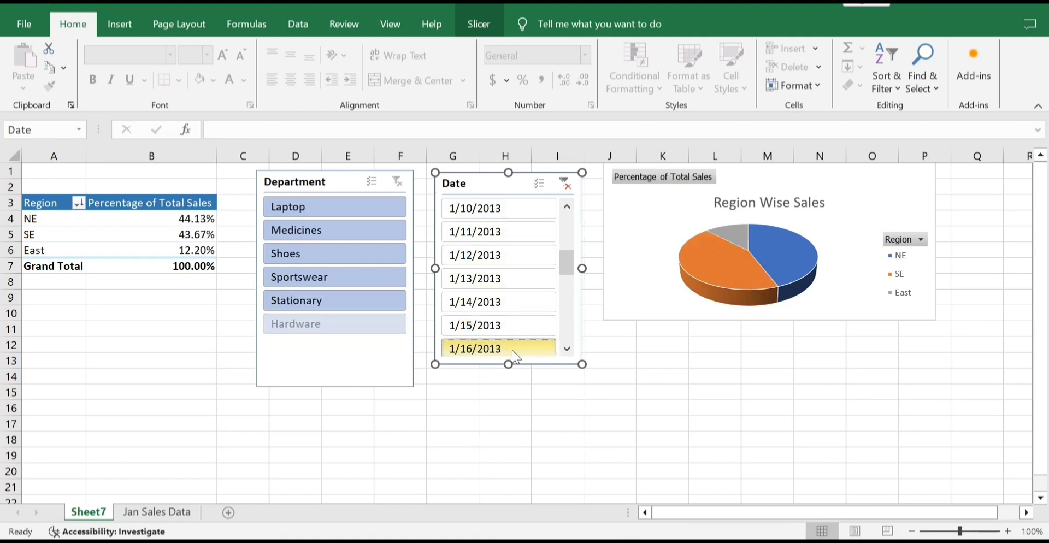
Turn on multi-select in the Date slicer and extend the filter to cover 1/14/2013 through 1/18/2013
click(540, 185)
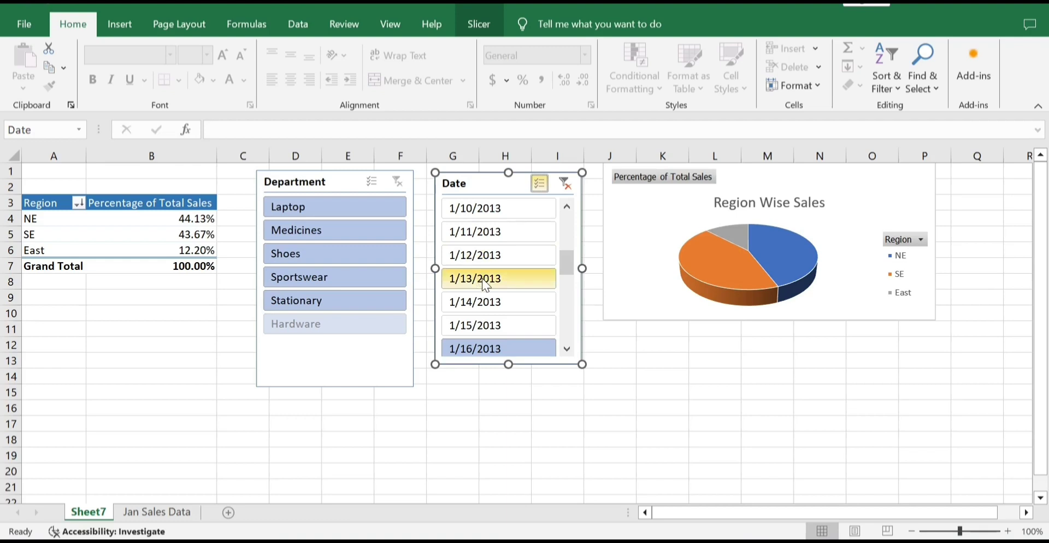
scroll(472, 289, down, 1)
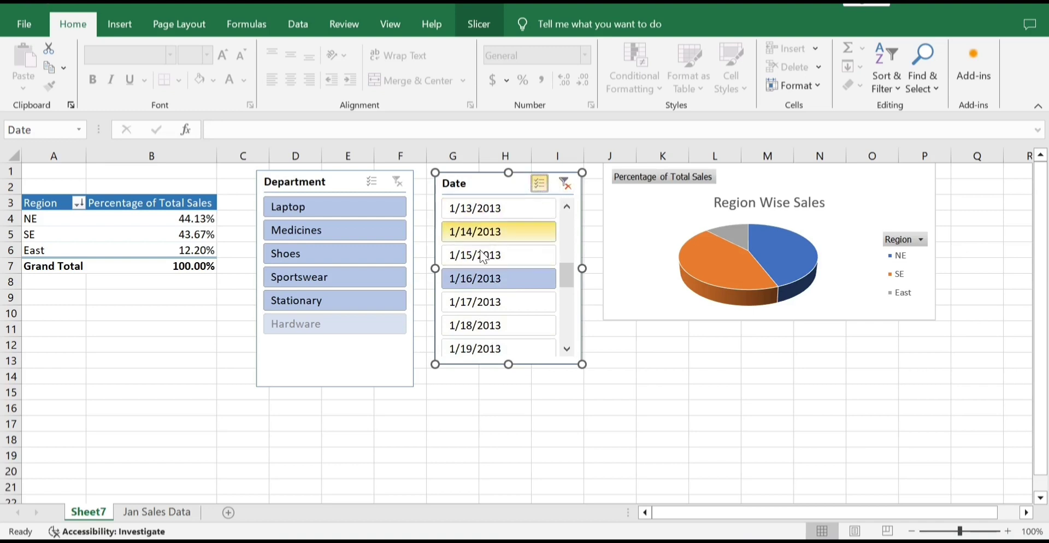
click(483, 233)
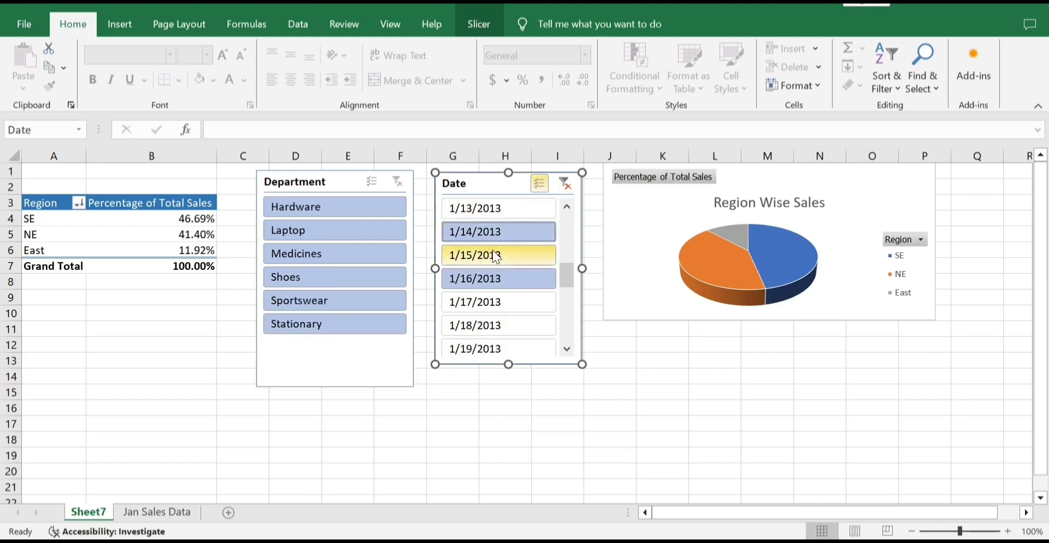
click(494, 256)
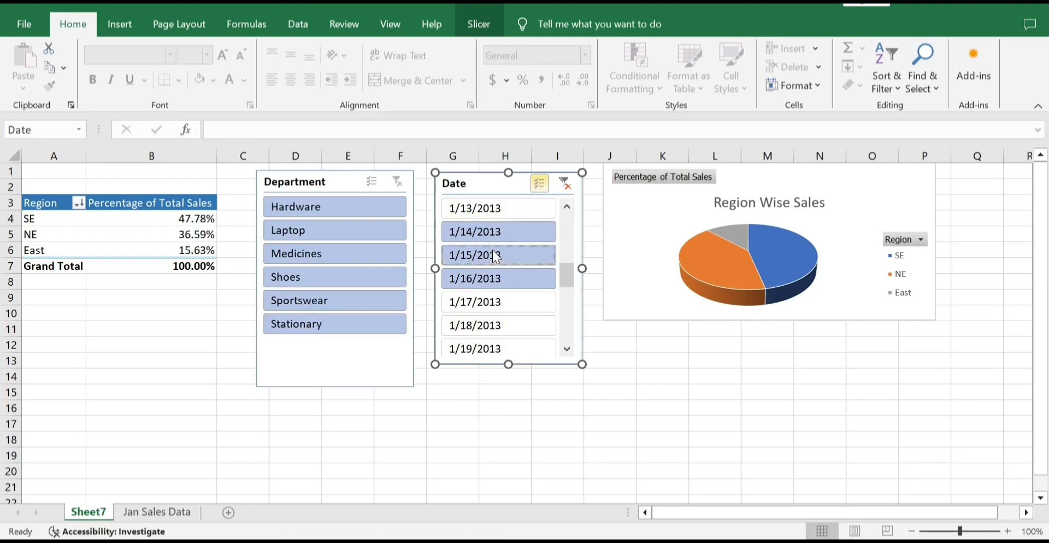
click(473, 303)
click(473, 324)
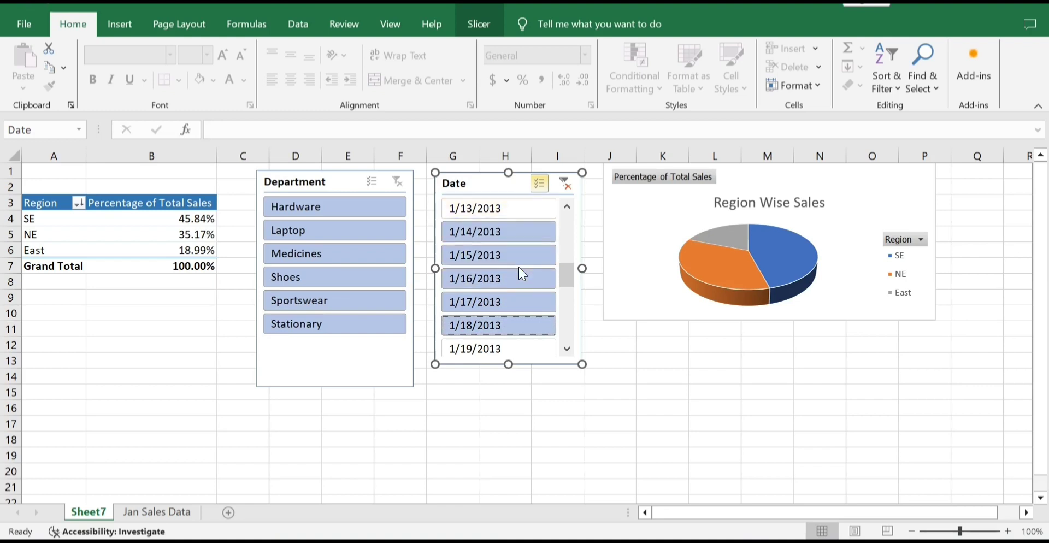
Clear the Date slicer filter, turn off its multi-select, and deselect the slicer
click(566, 185)
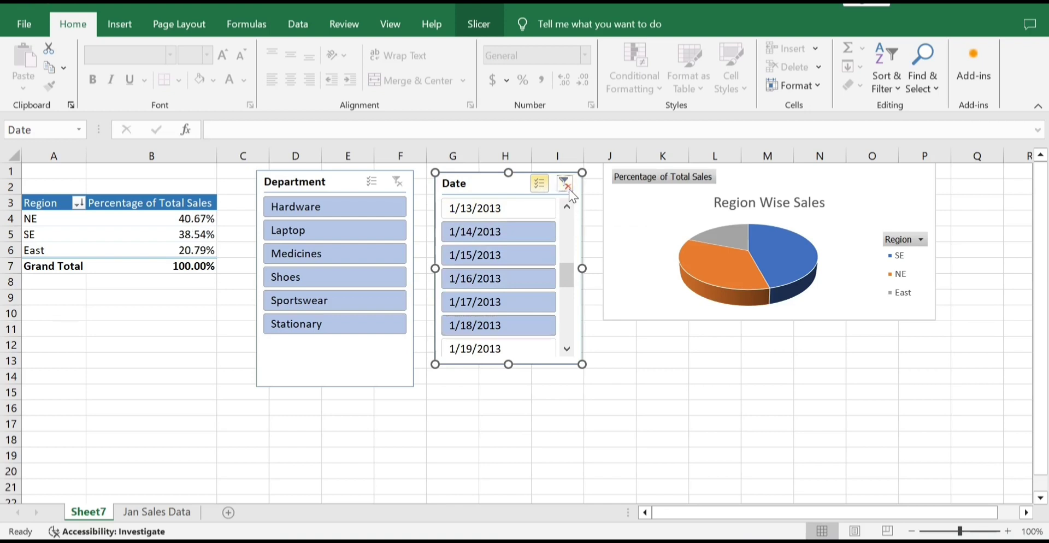
click(541, 192)
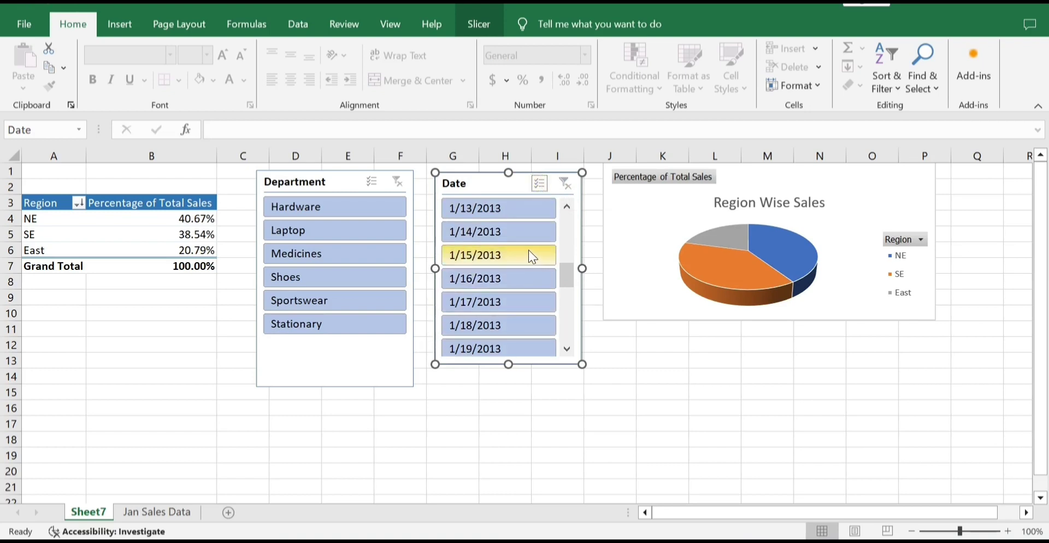
click(148, 372)
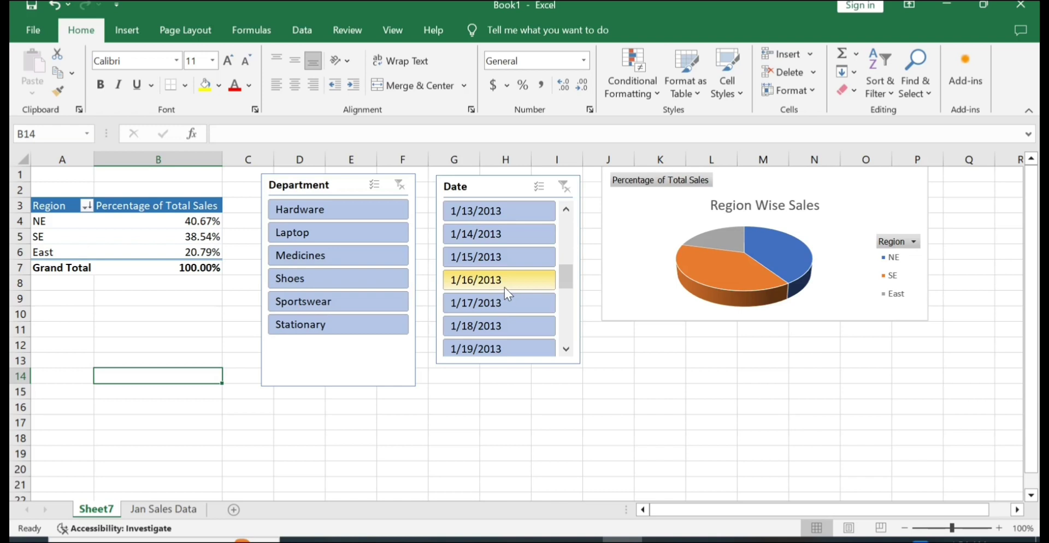
Remove the Date slicer from the sheet, keeping the Department slicer
click(158, 239)
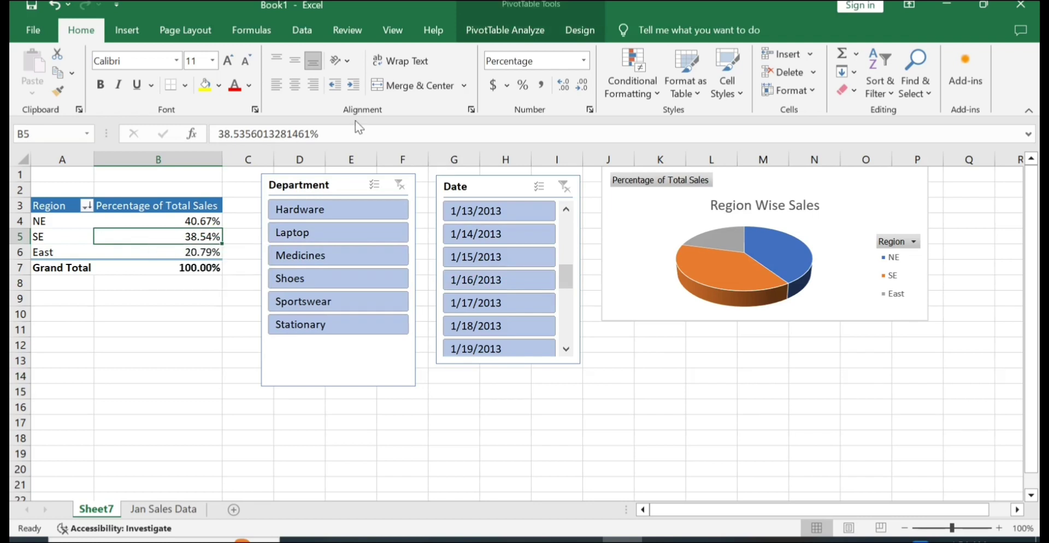
click(503, 31)
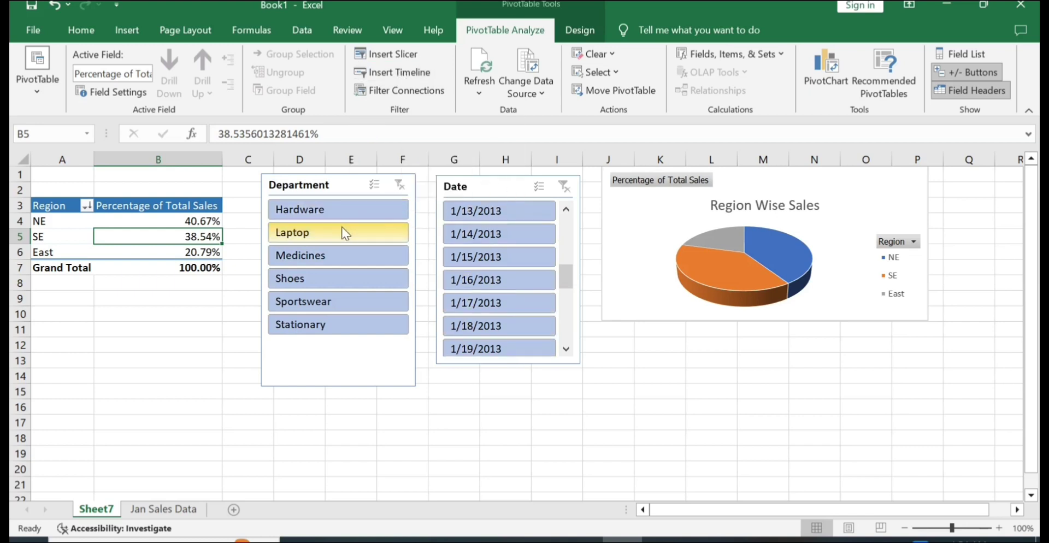
click(477, 189)
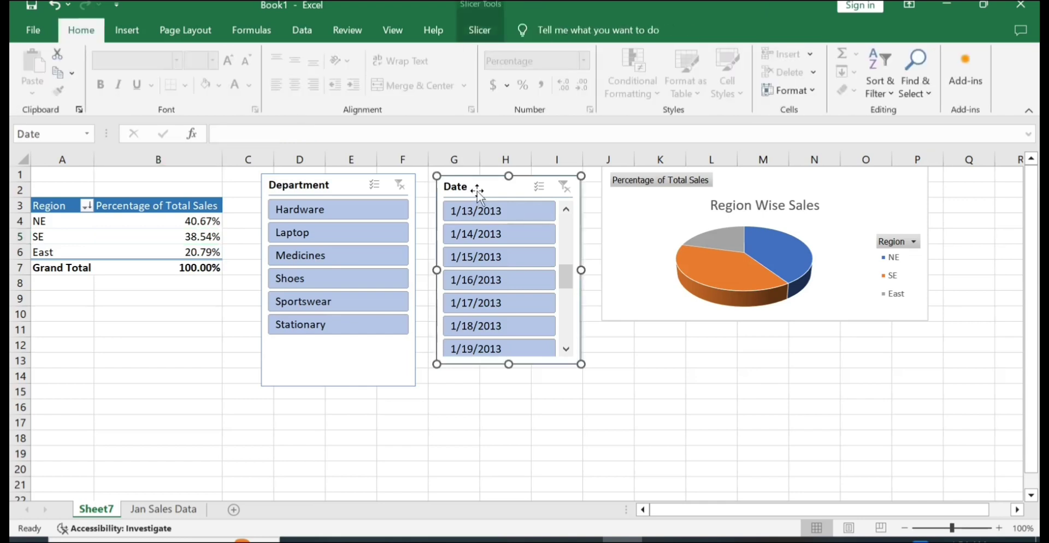
right_click(477, 191)
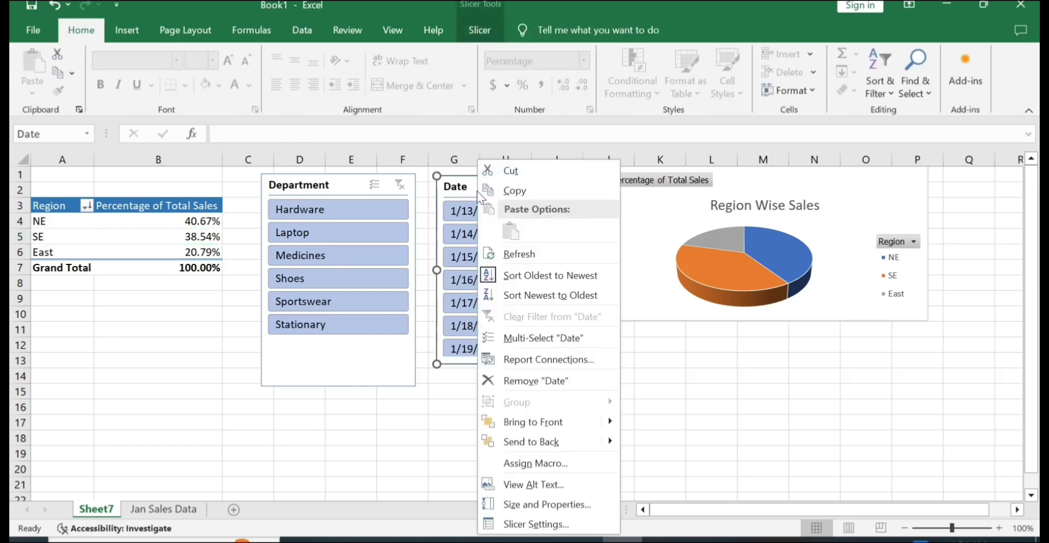
click(536, 381)
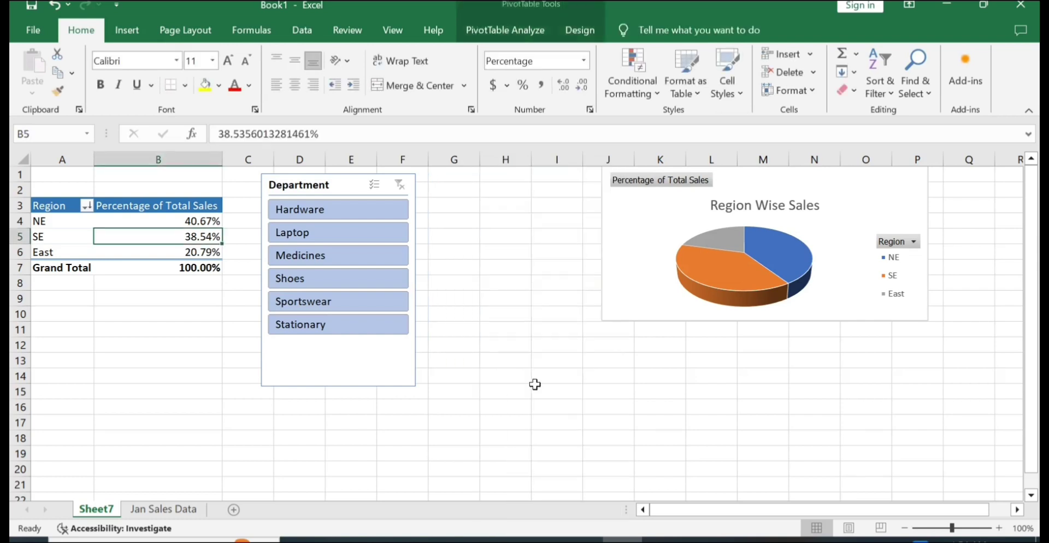
click(443, 187)
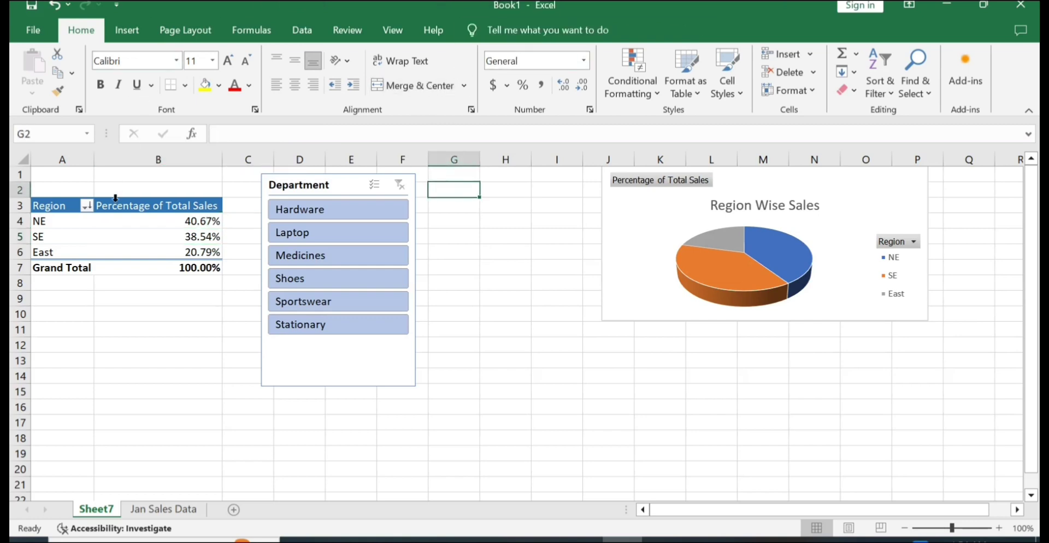
Insert a timeline for the Date field of the pivot table
click(128, 237)
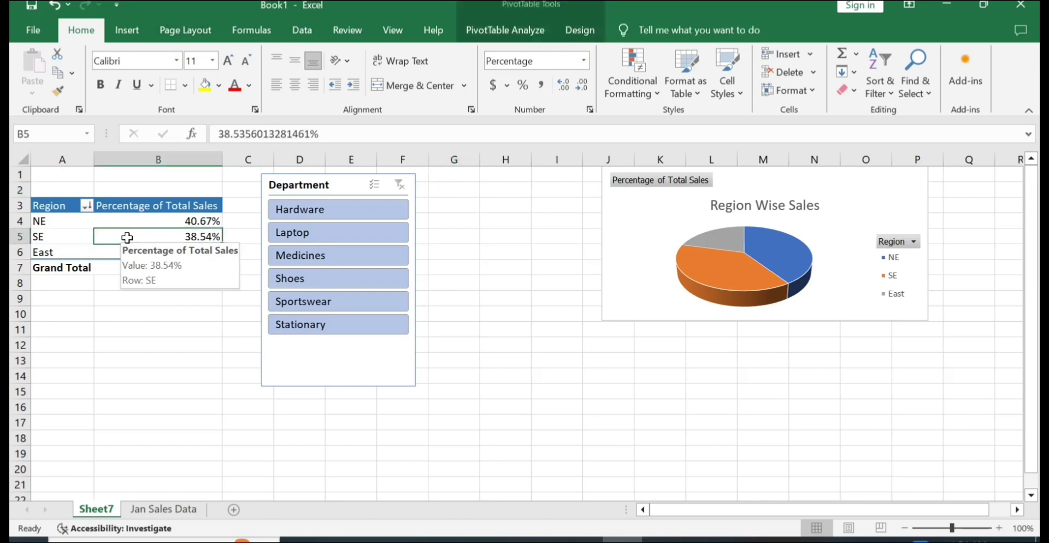
click(493, 31)
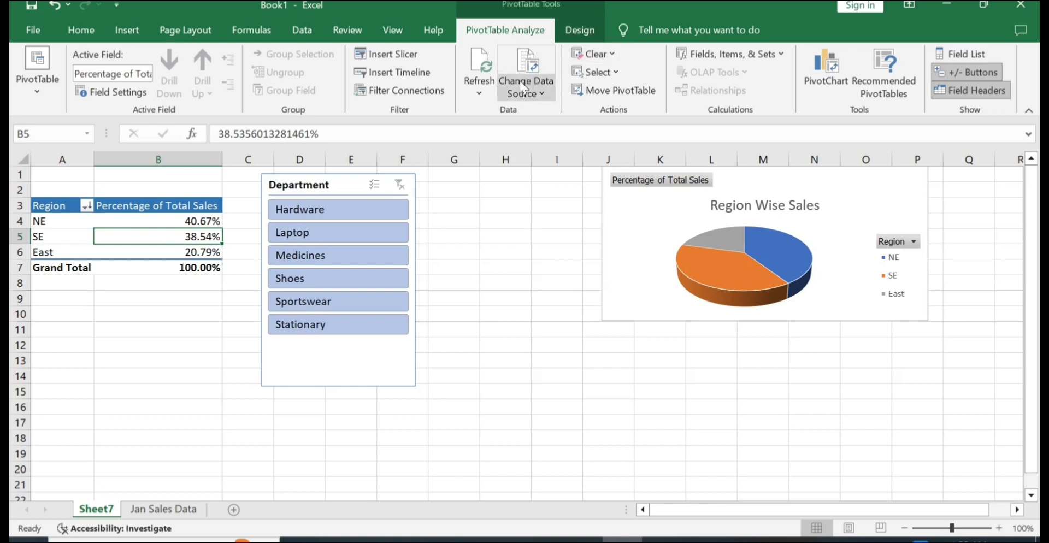
click(417, 77)
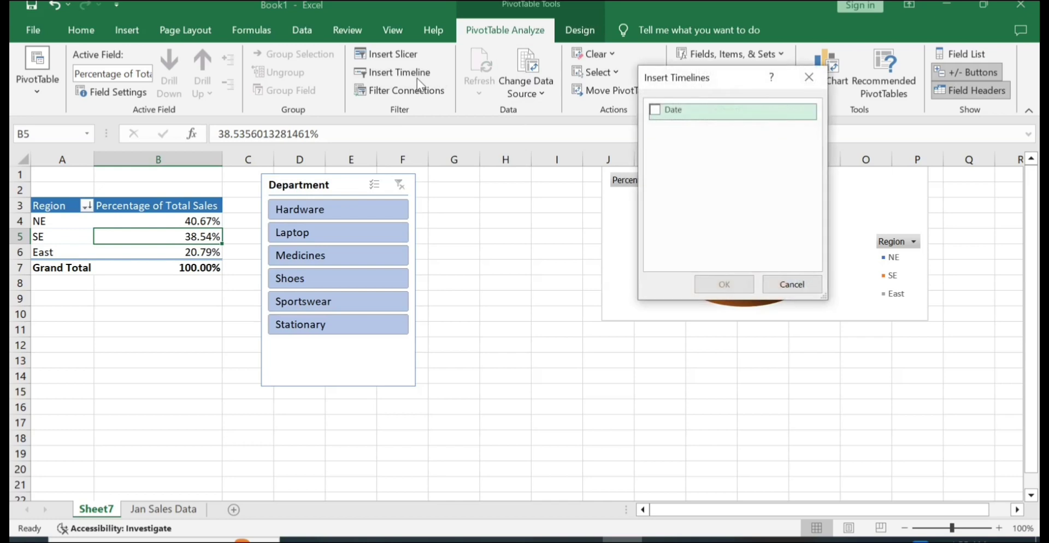
click(660, 116)
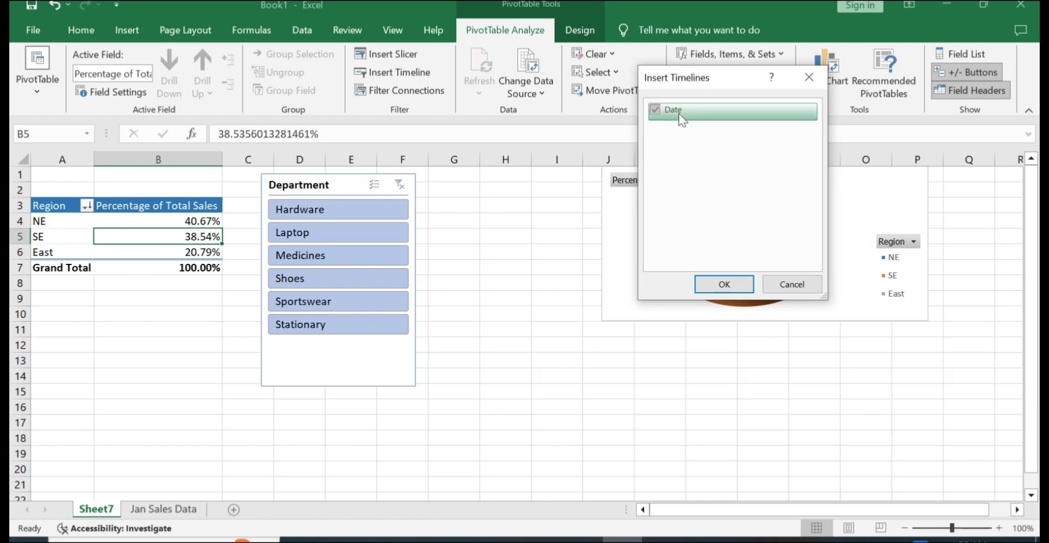
click(728, 286)
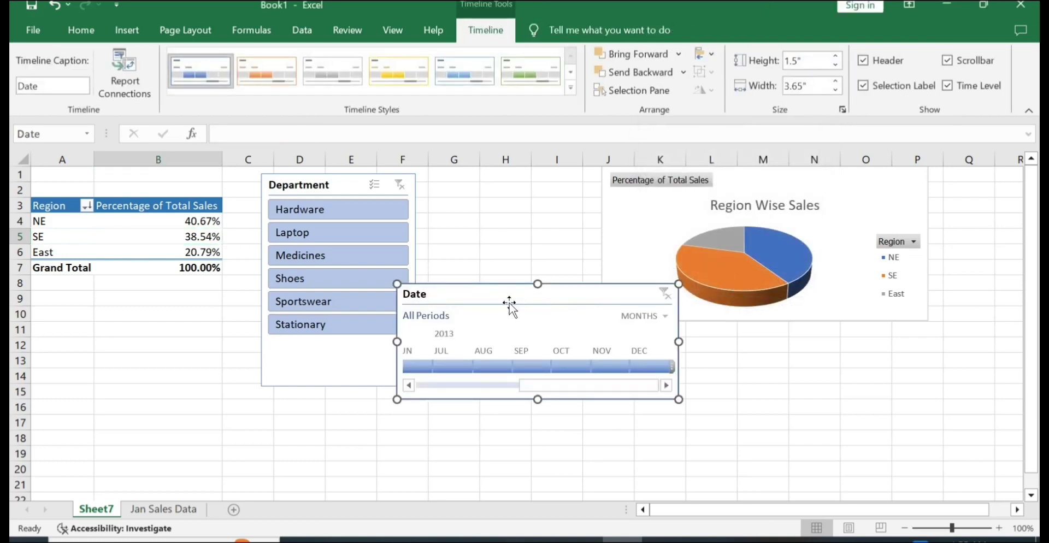
Place the Date timeline between the Department slicer and the pie chart, shifting the chart aside and narrowing the timeline to 3.44"
drag(509, 303, 565, 350)
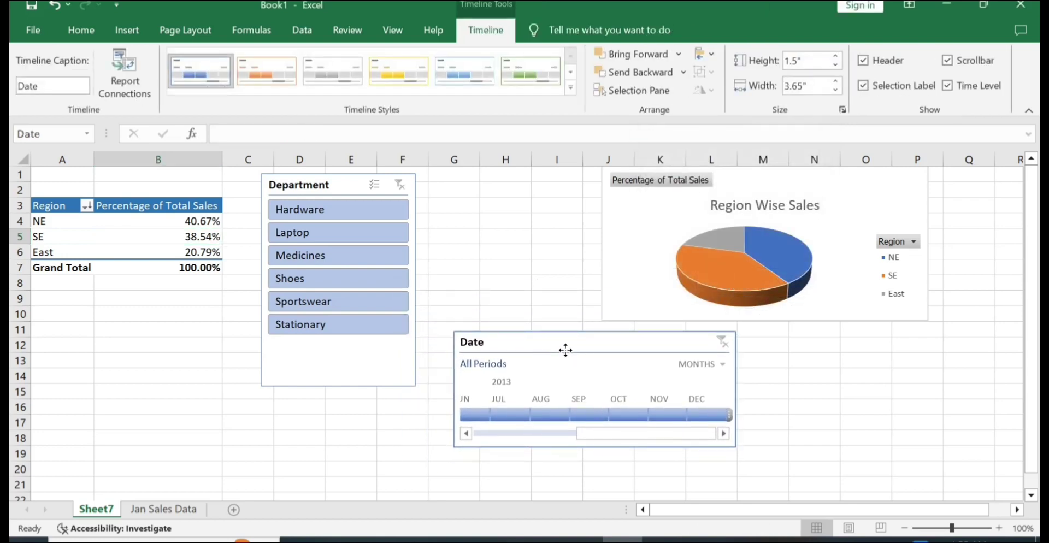
drag(670, 214, 748, 214)
drag(576, 344, 536, 172)
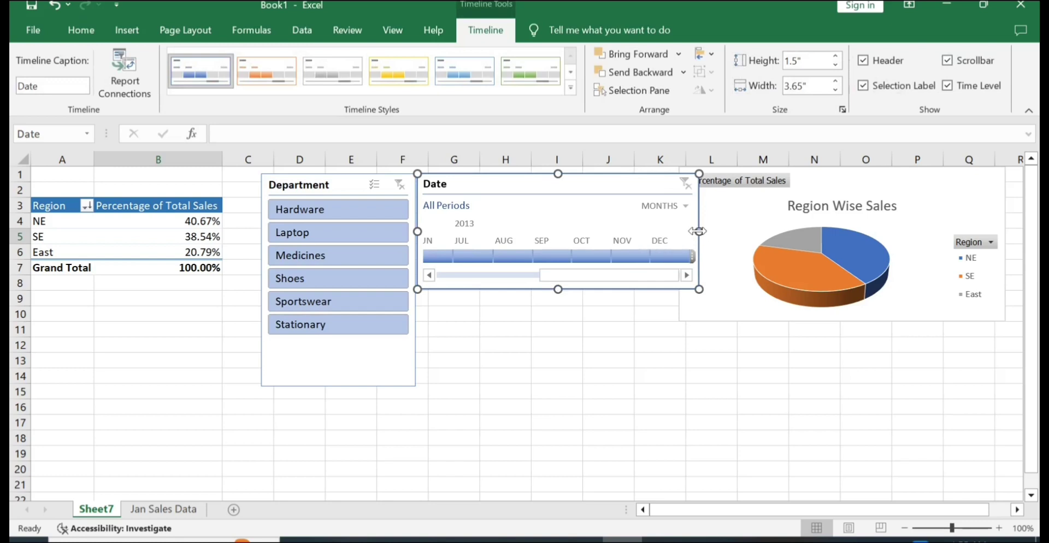
drag(698, 231, 683, 231)
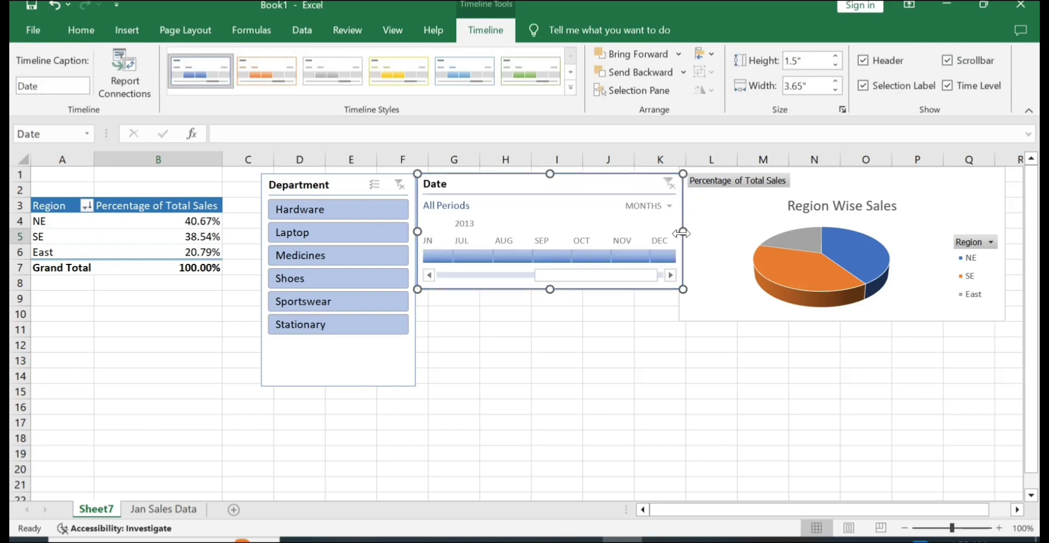
click(647, 346)
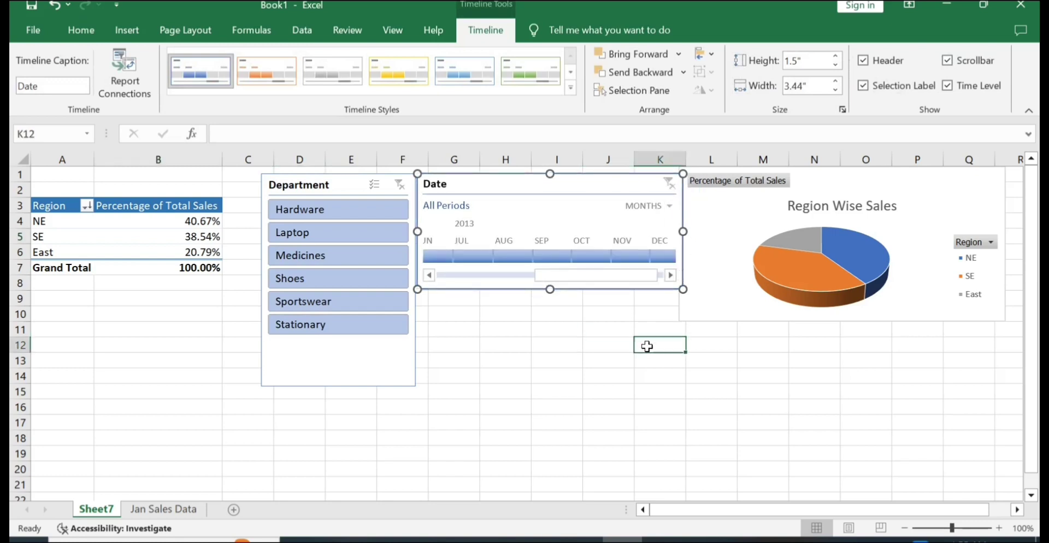
Filter the pivot table with the Date timeline by Jul 2013, Aug 2013 and Sep 2013 one after another
click(496, 220)
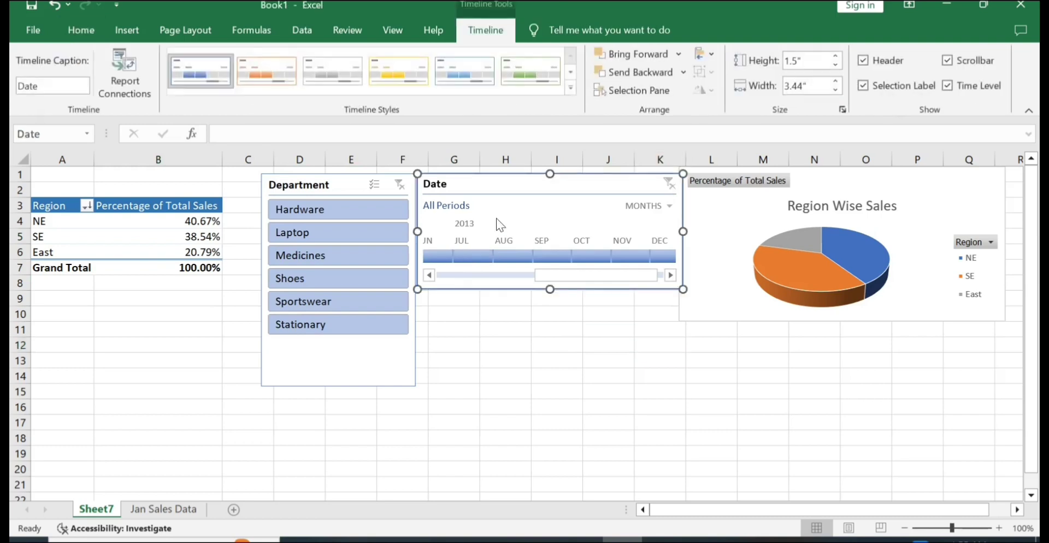
click(461, 242)
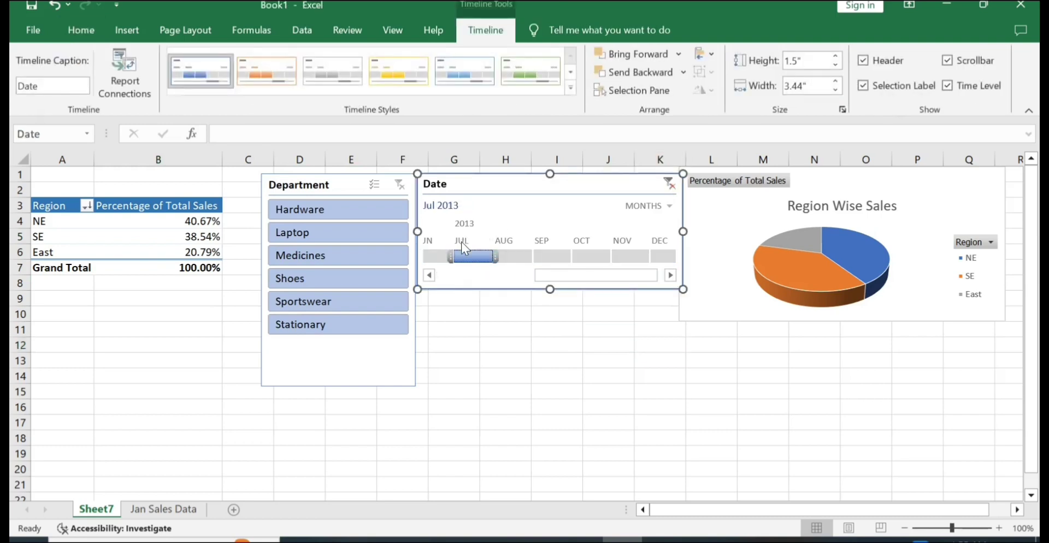
click(508, 244)
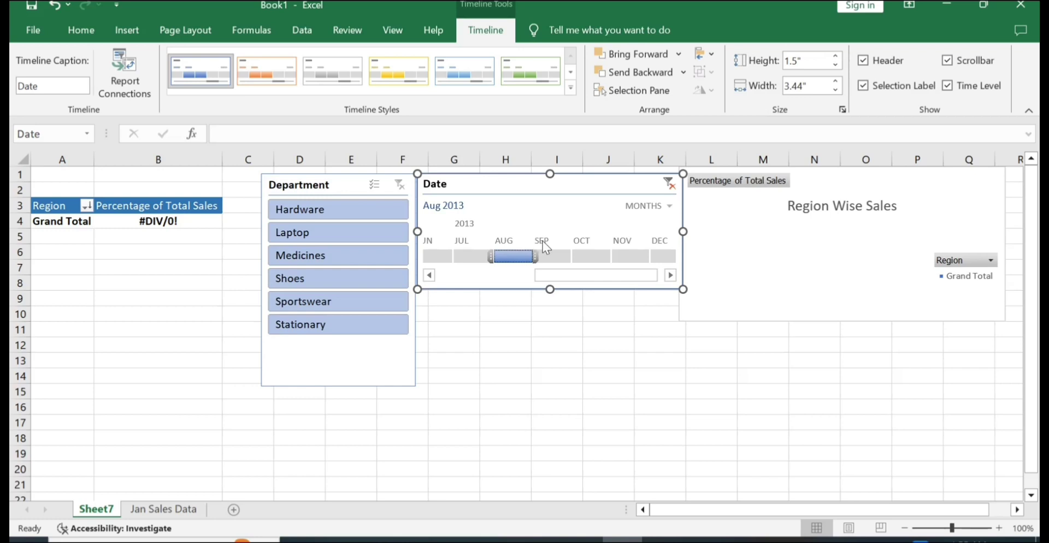
click(551, 255)
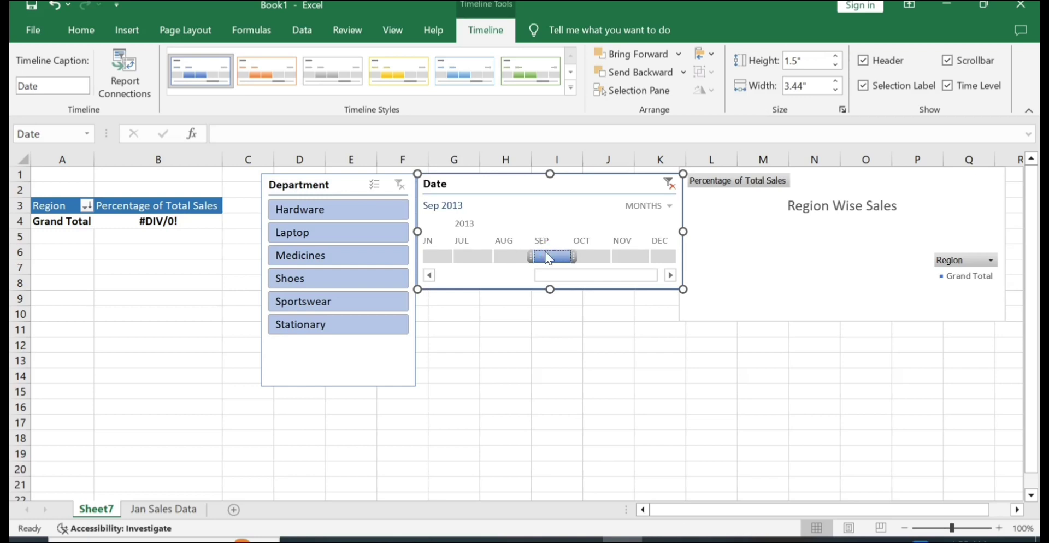
Switch the Date timeline's time level from months to days
click(670, 207)
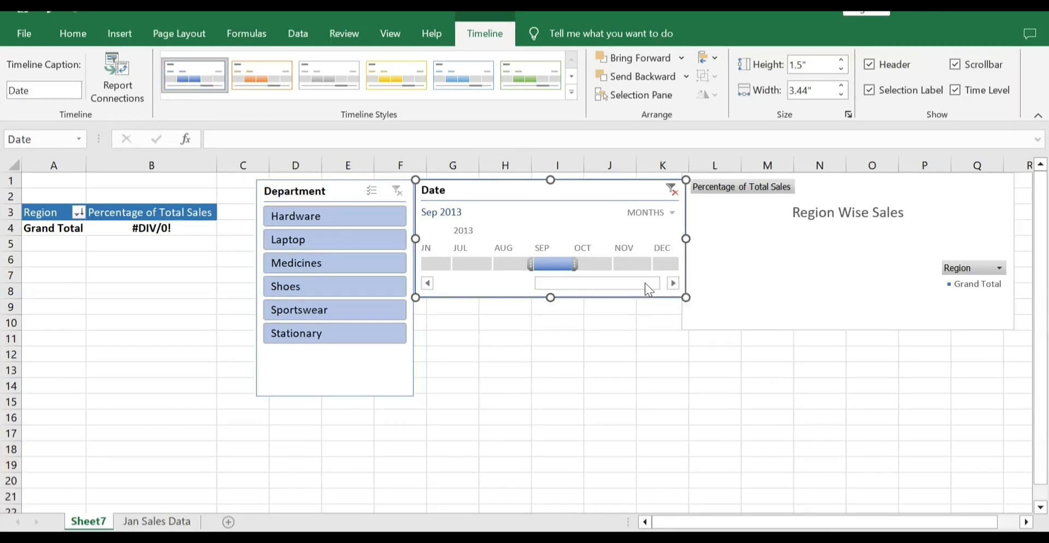
click(675, 216)
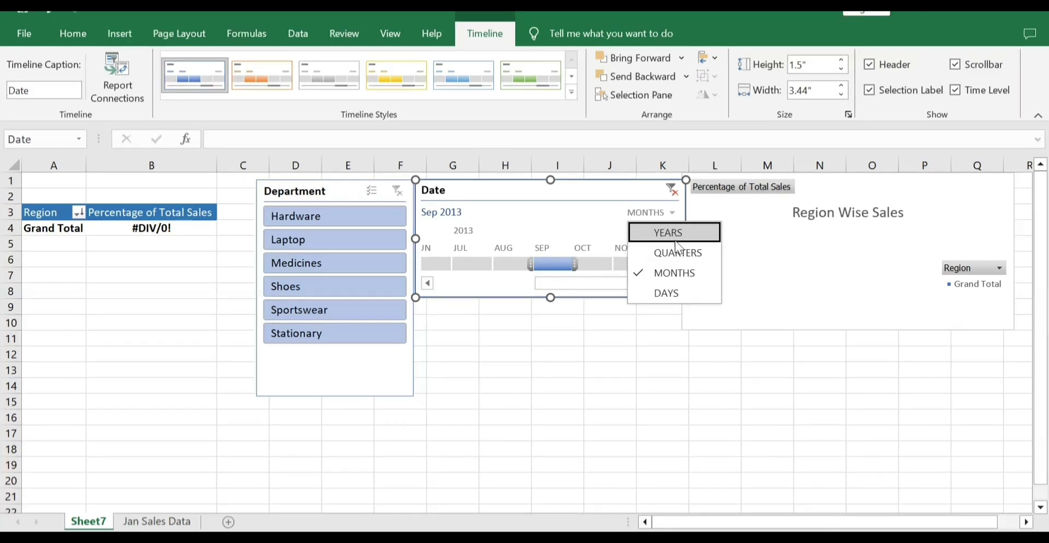
click(673, 294)
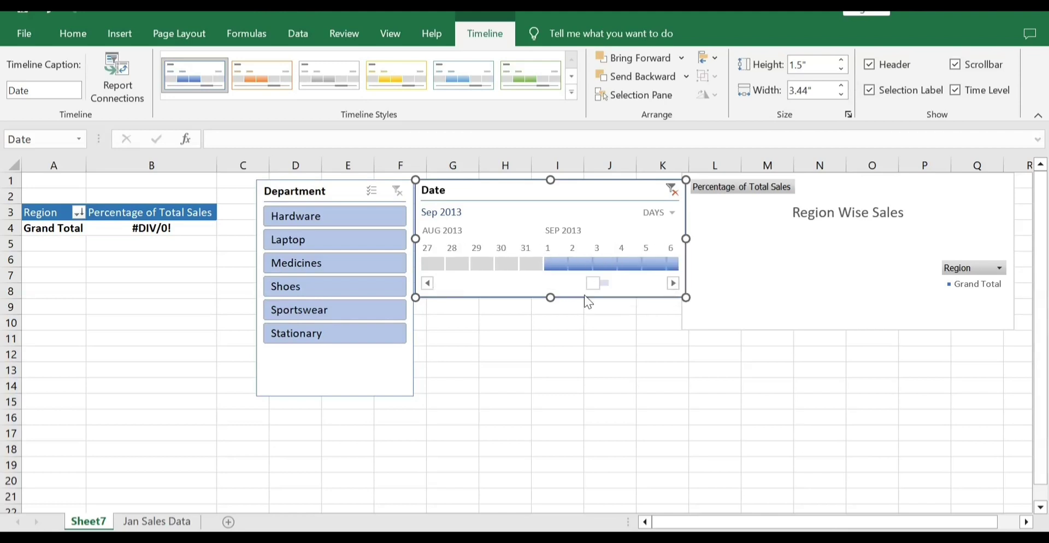
Filter the timeline by single days in January 2013 one after another, including Jan 1, 3, 6, 7 and 8
drag(595, 289, 432, 284)
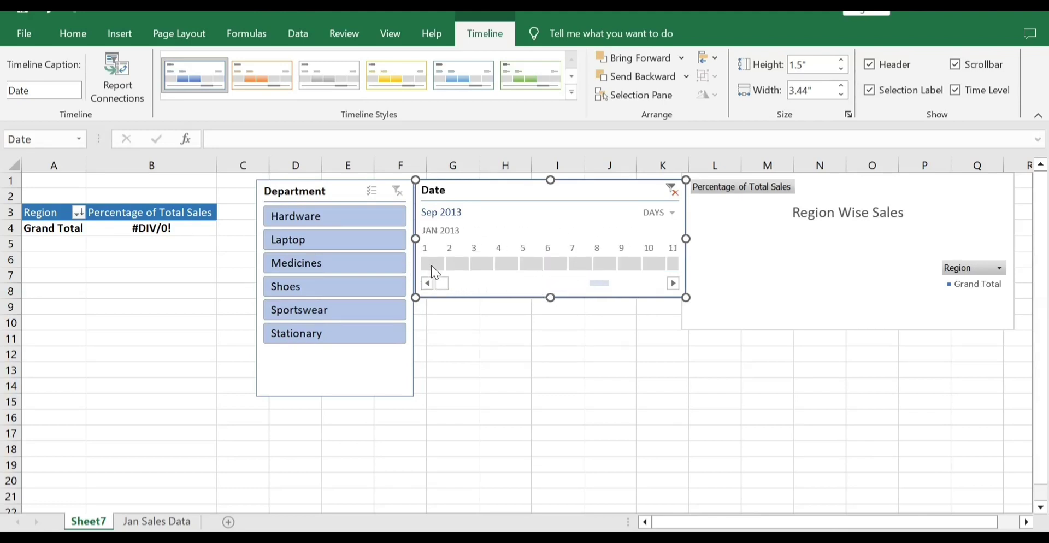
click(432, 264)
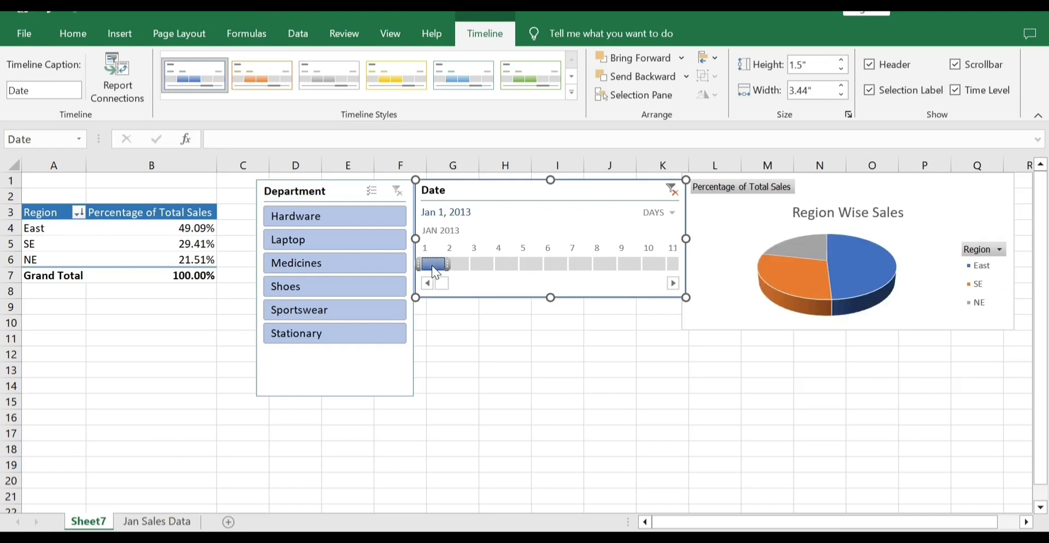
click(477, 265)
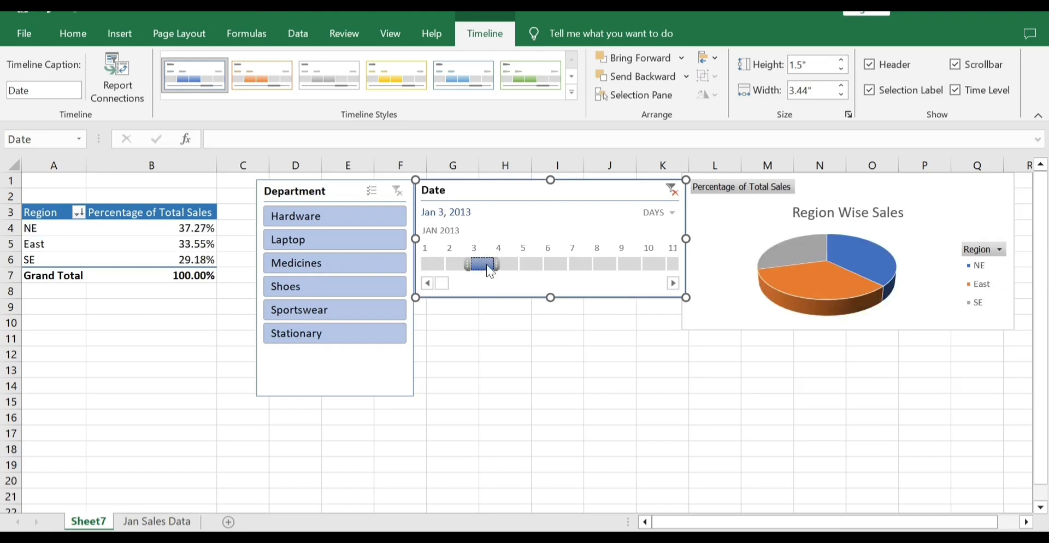
click(519, 264)
click(558, 264)
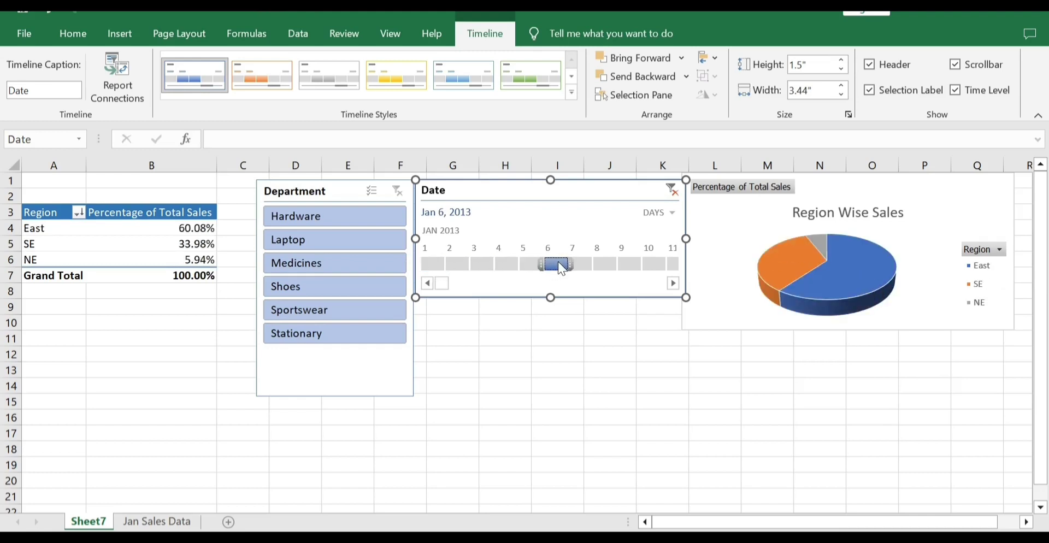
click(582, 266)
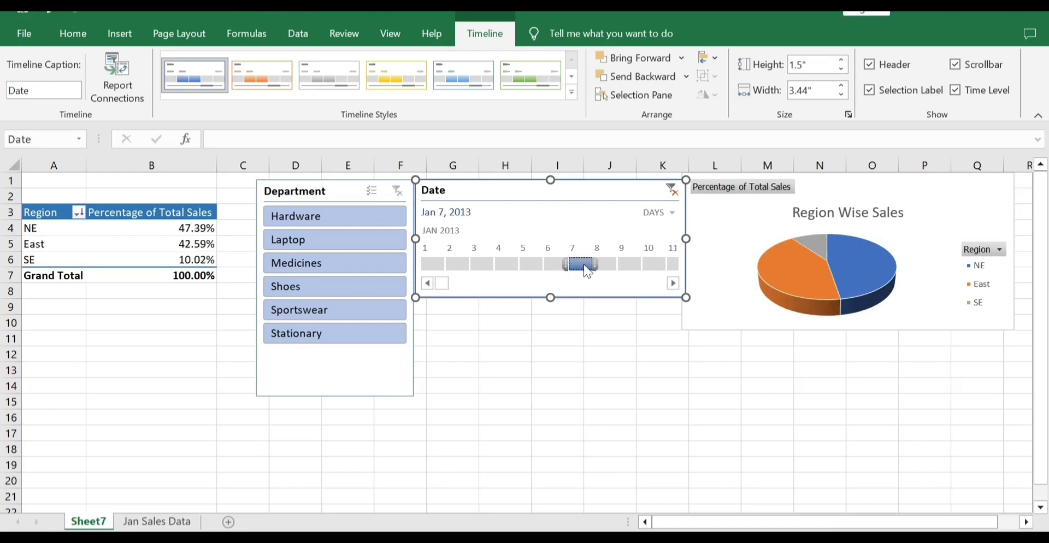
click(608, 266)
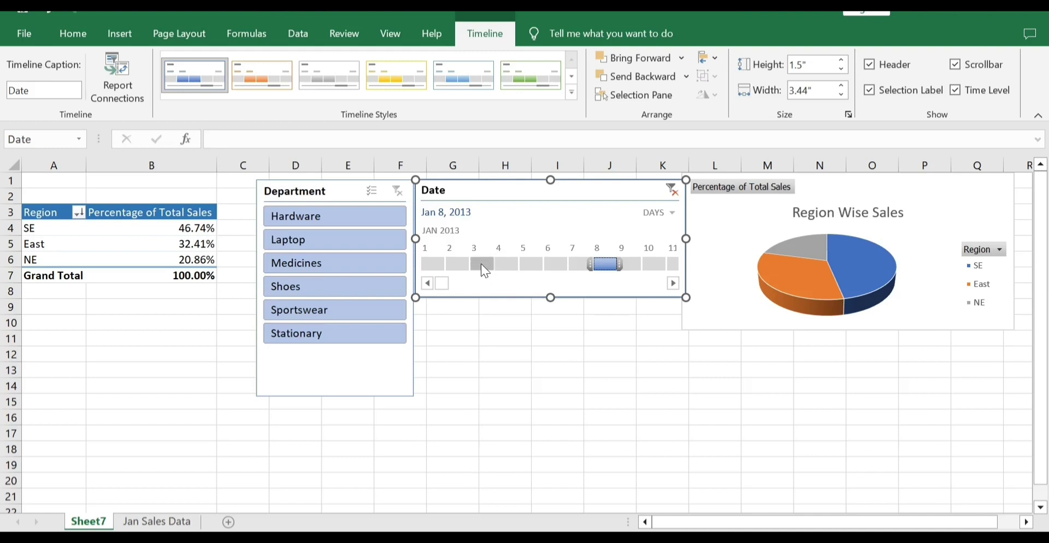
Filter the timeline to Jan 3–6 2013, clear that filter, and filter by Jan 2–6, Jan 9 and finally Jan 5, 2013
drag(481, 264, 570, 270)
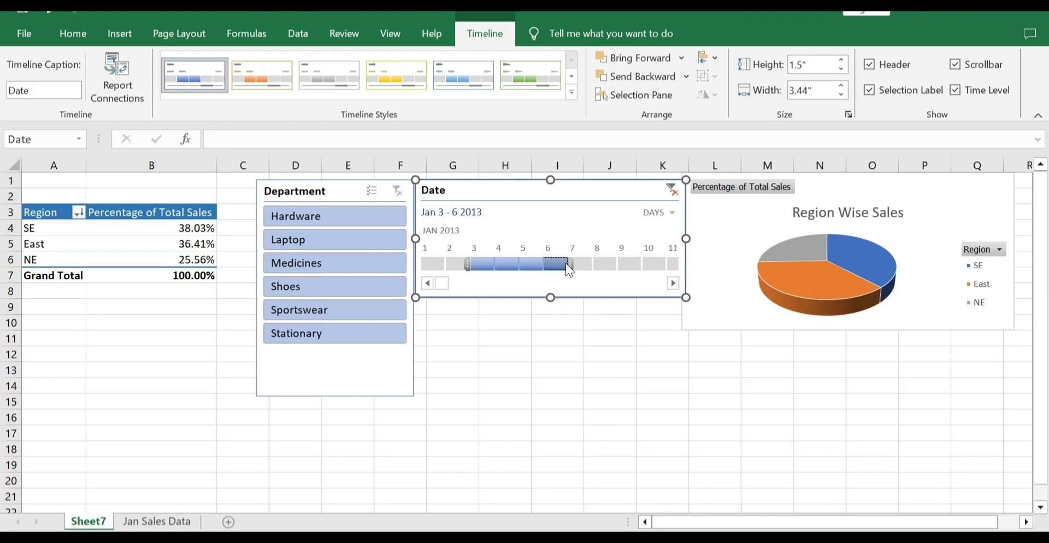
click(674, 194)
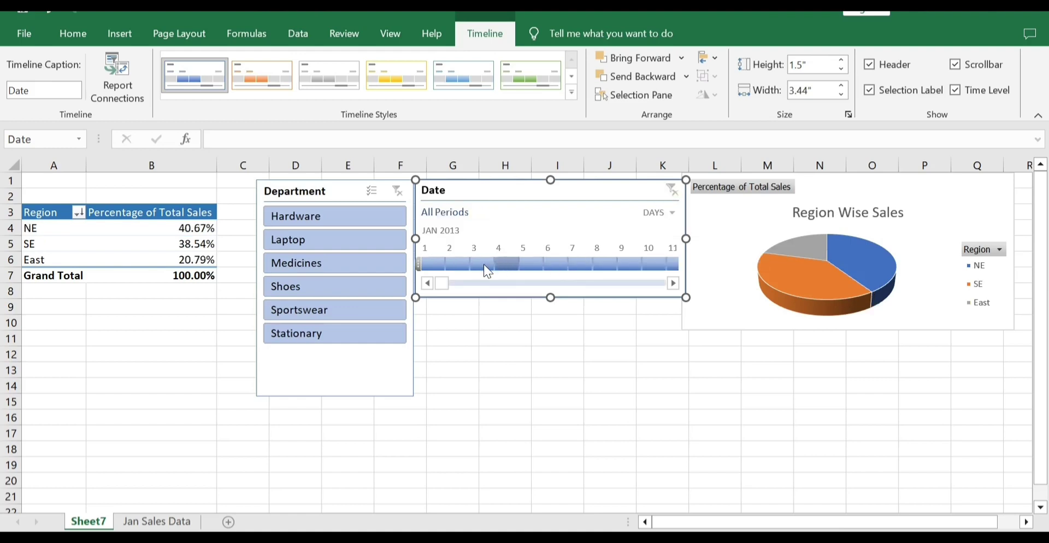
drag(464, 265, 566, 260)
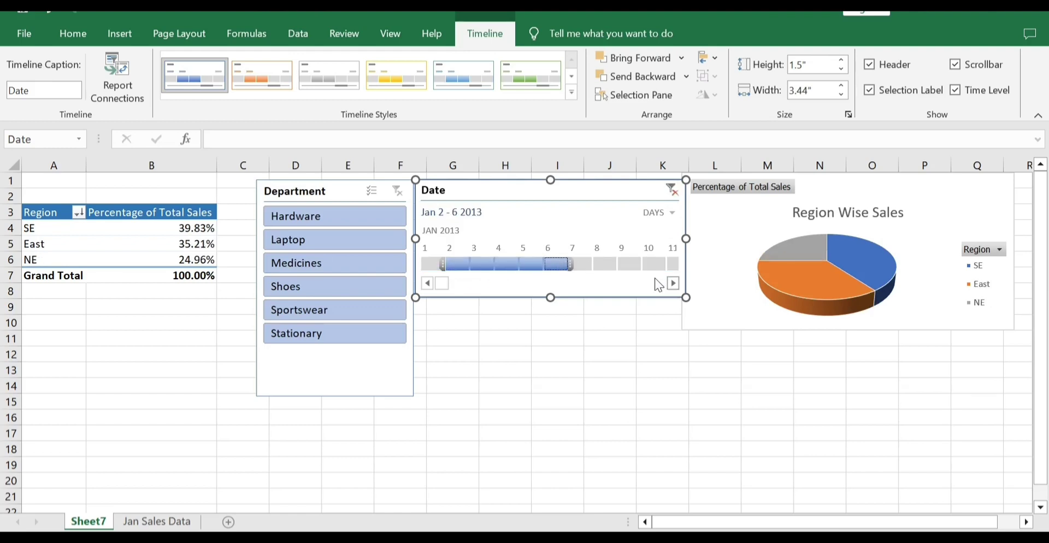
click(632, 265)
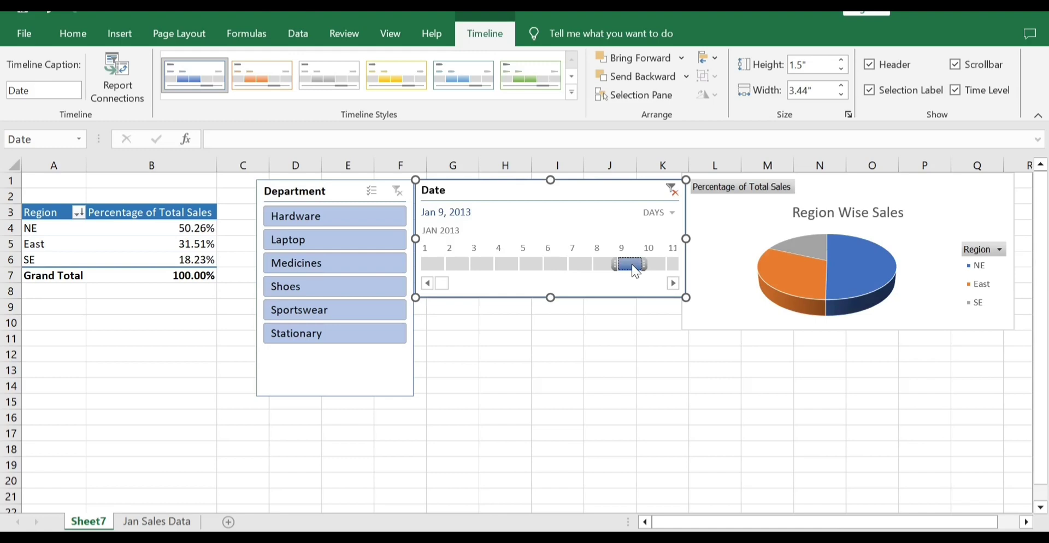
click(538, 265)
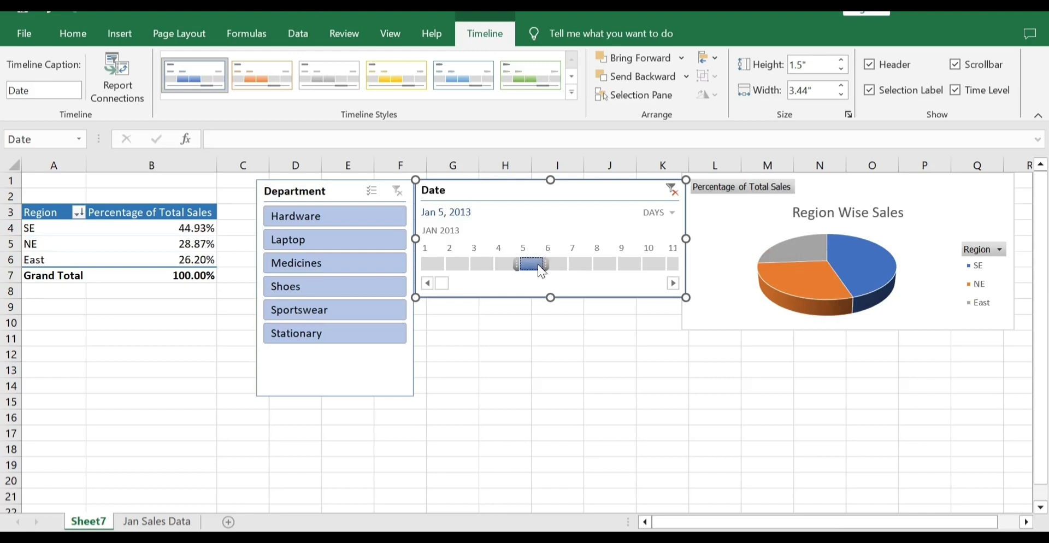